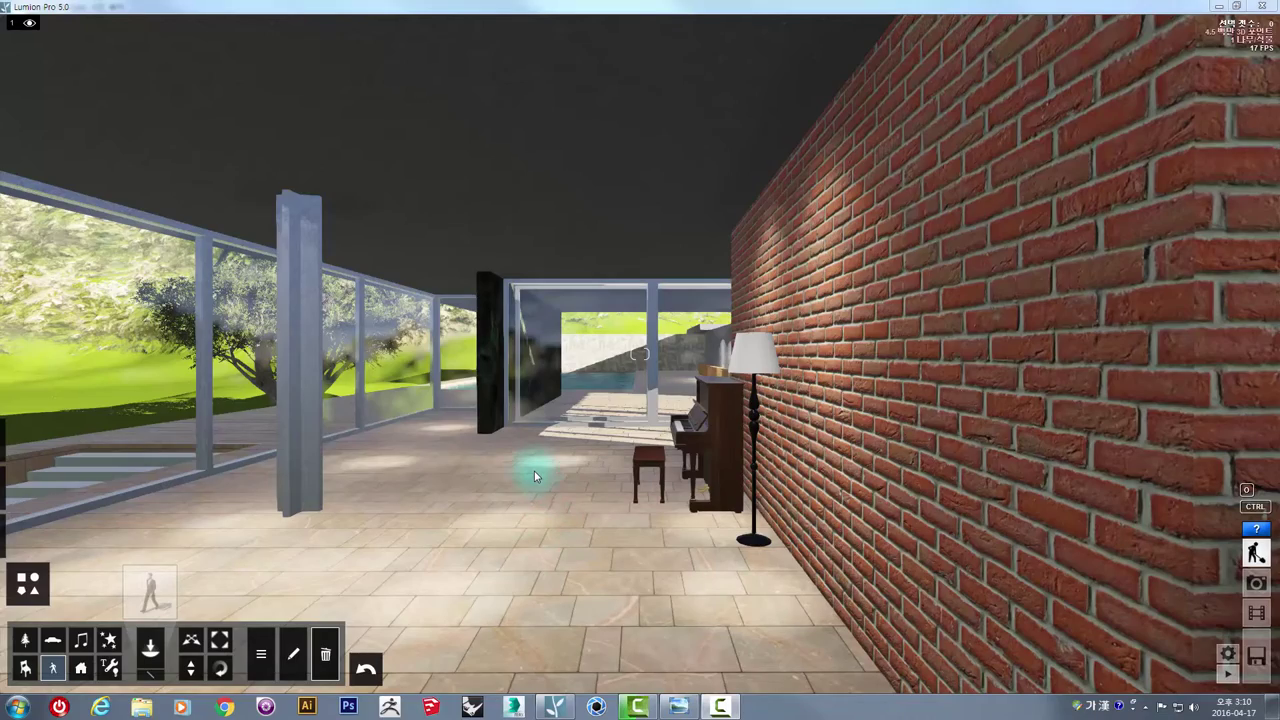
Look around the interior, from the glass wall and ceiling across the room past the pillar.
mouse_move(534, 471)
right_down()
mouse_move(614, 630)
mouse_move(763, 560)
mouse_move(729, 551)
mouse_move(745, 498)
right_up()
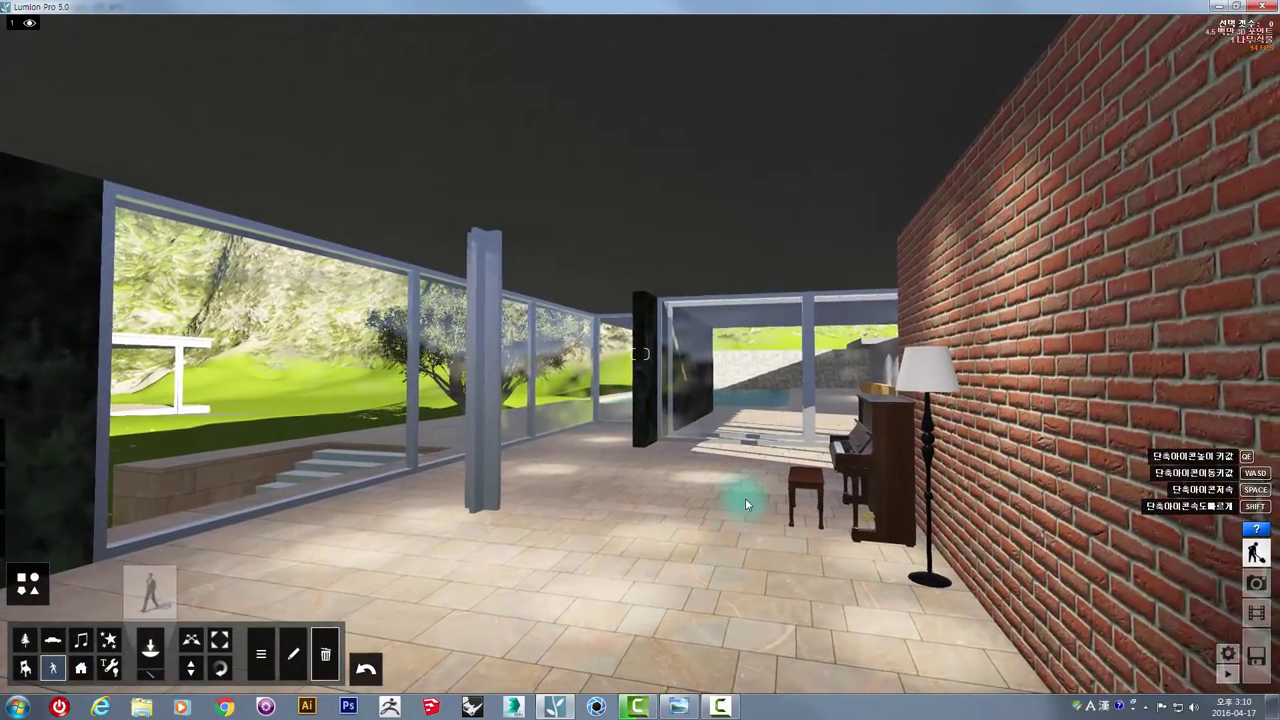
key(d)
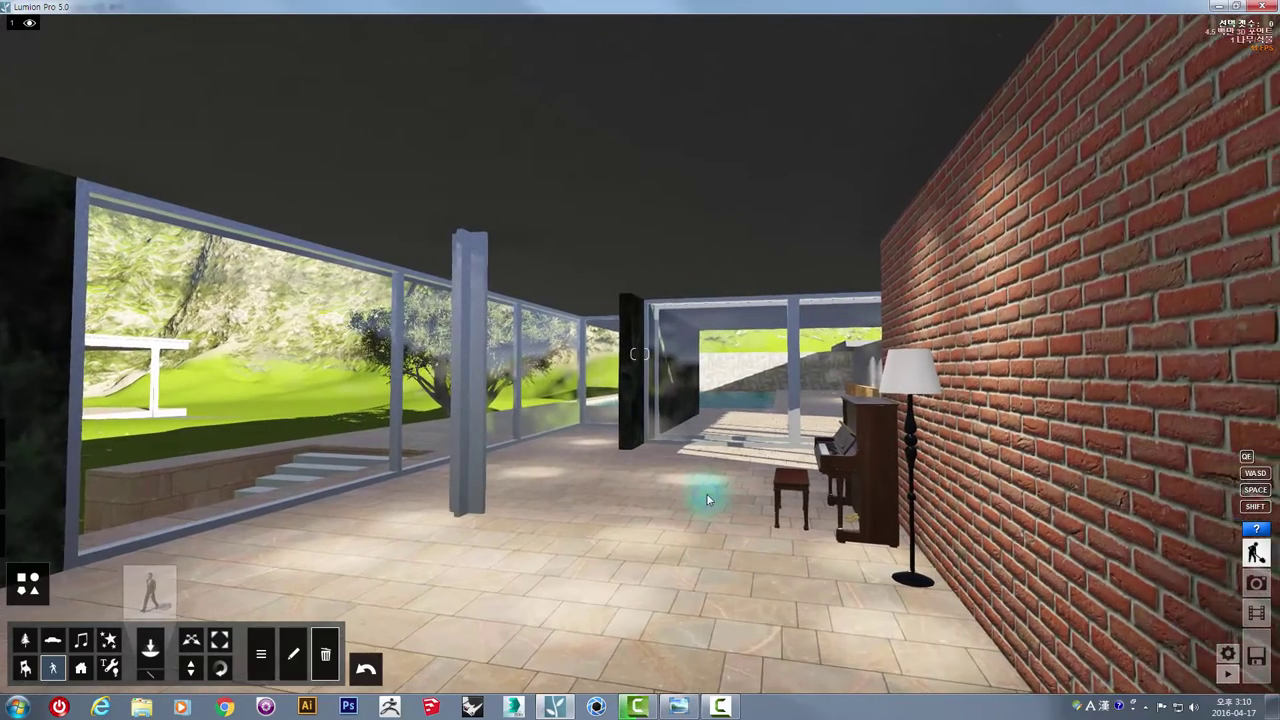
key(a)
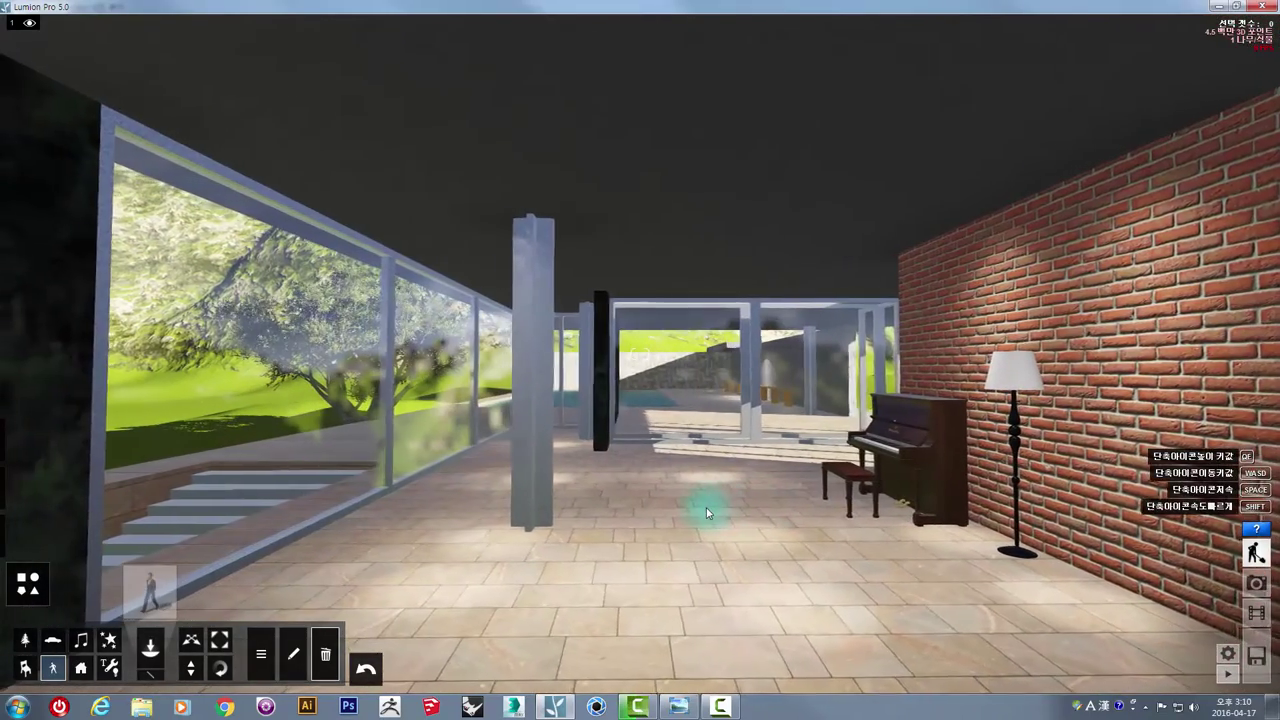
key(d)
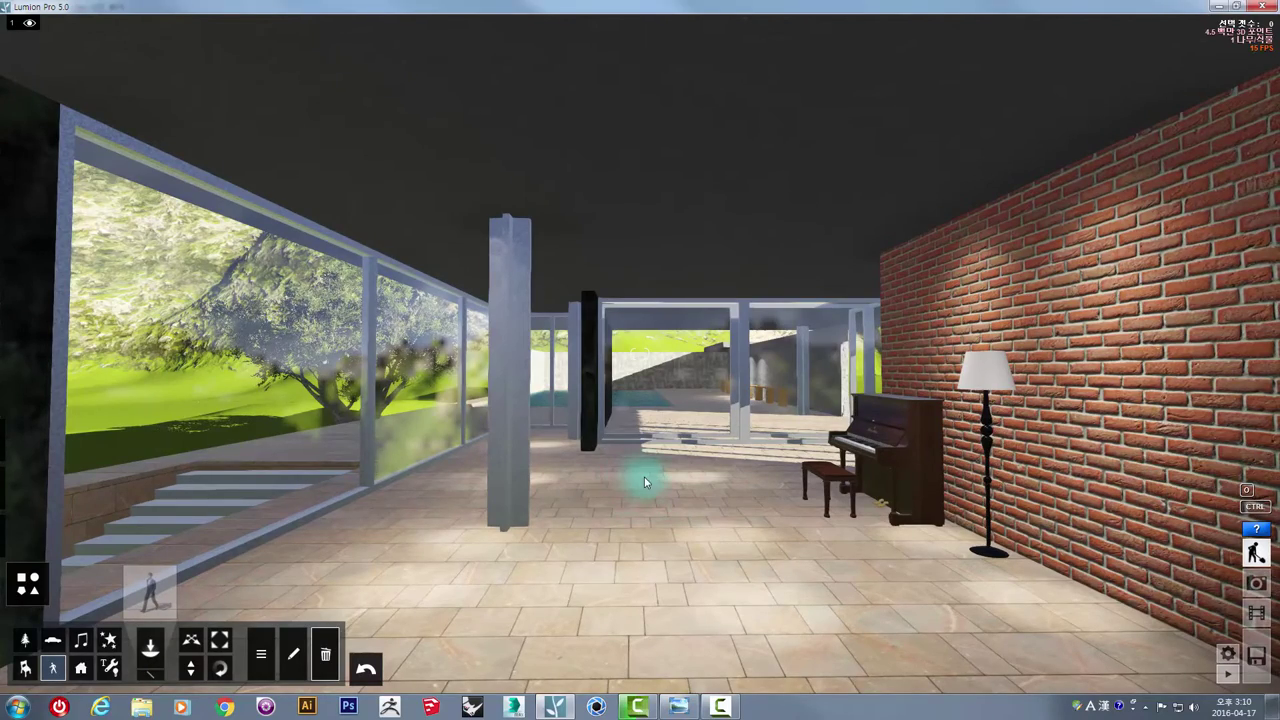
key(a)
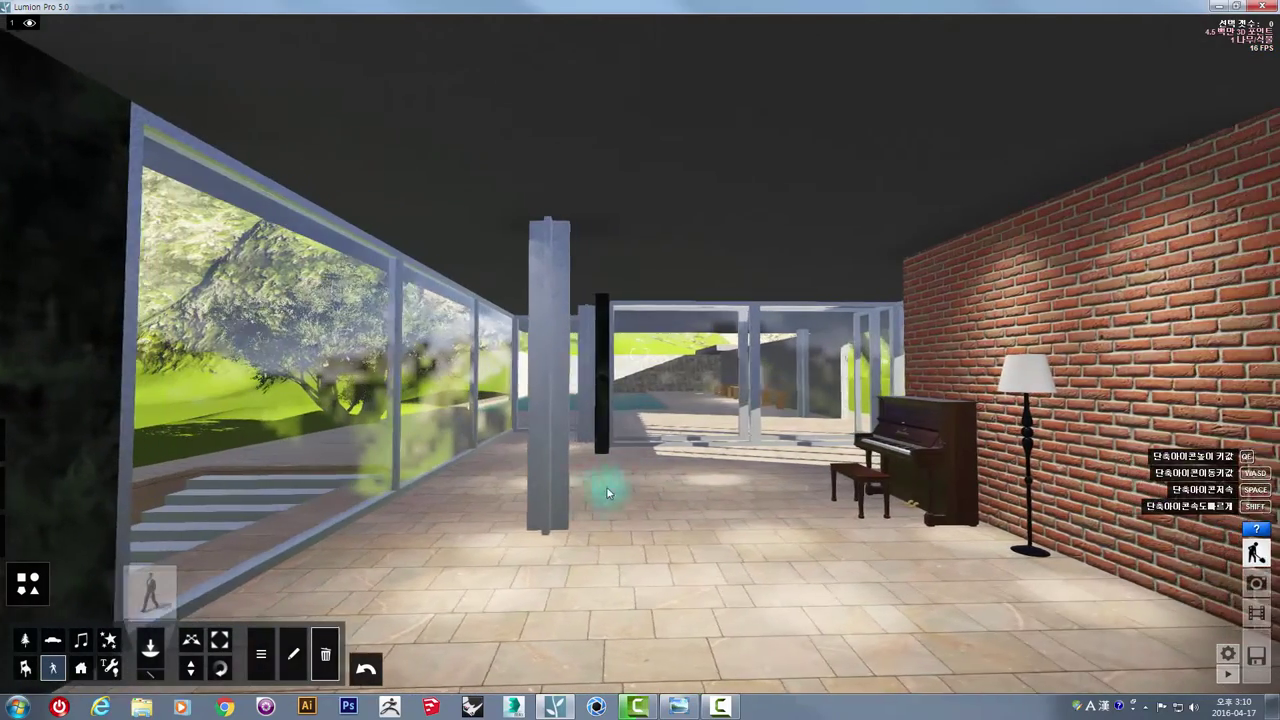
mouse_move(606, 486)
right_down()
mouse_move(640, 500)
mouse_move(534, 520)
right_up()
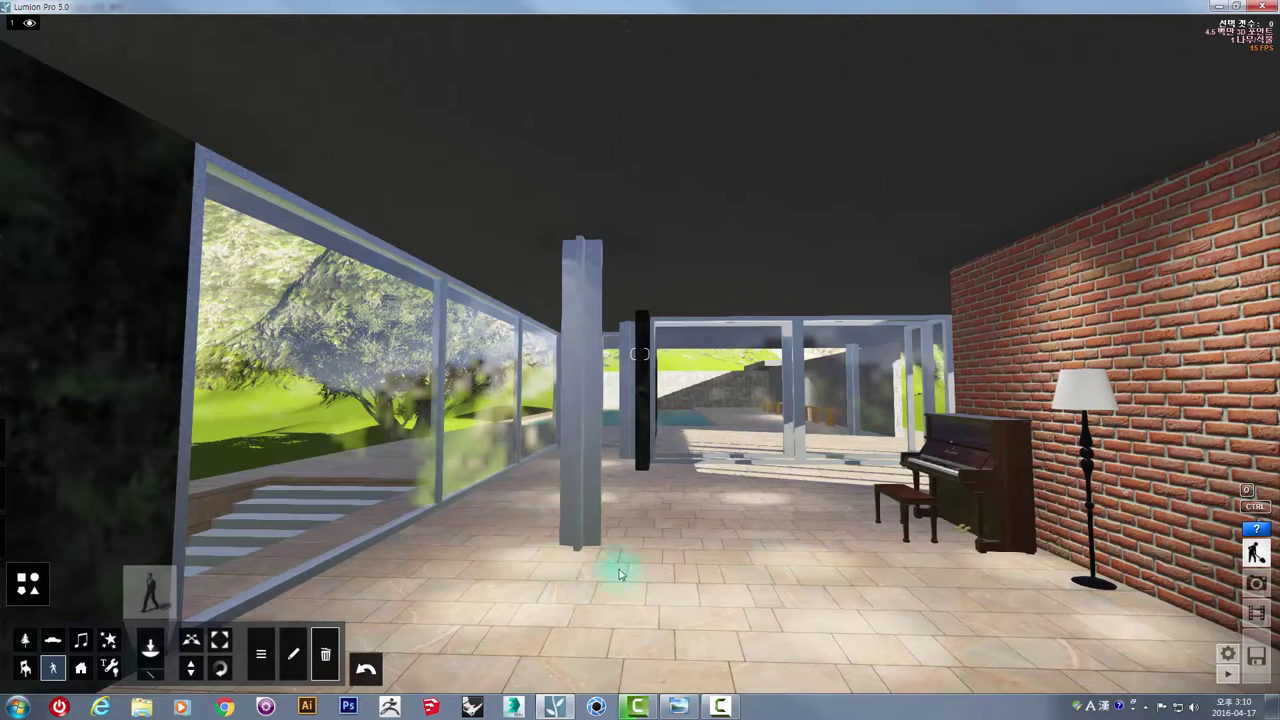
right_drag(700, 497, 760, 497)
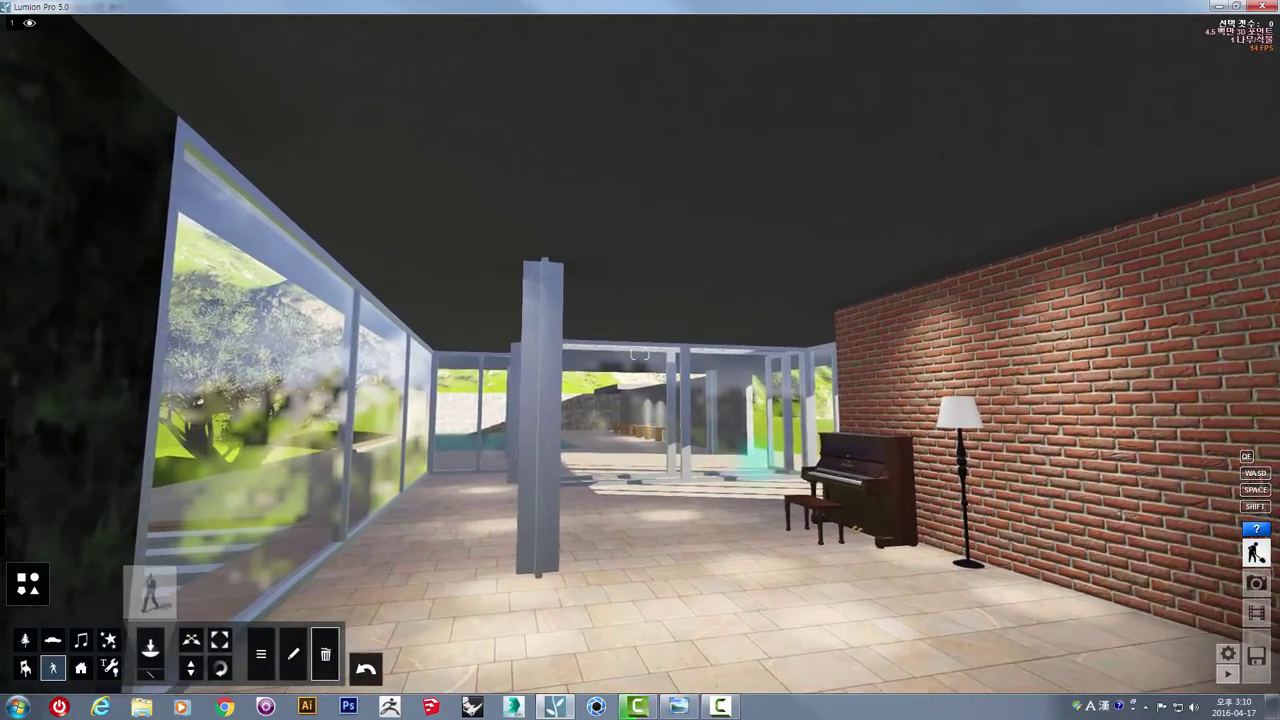
mouse_move(640, 500)
right_down()
mouse_move(640, 530)
mouse_move(545, 560)
right_up()
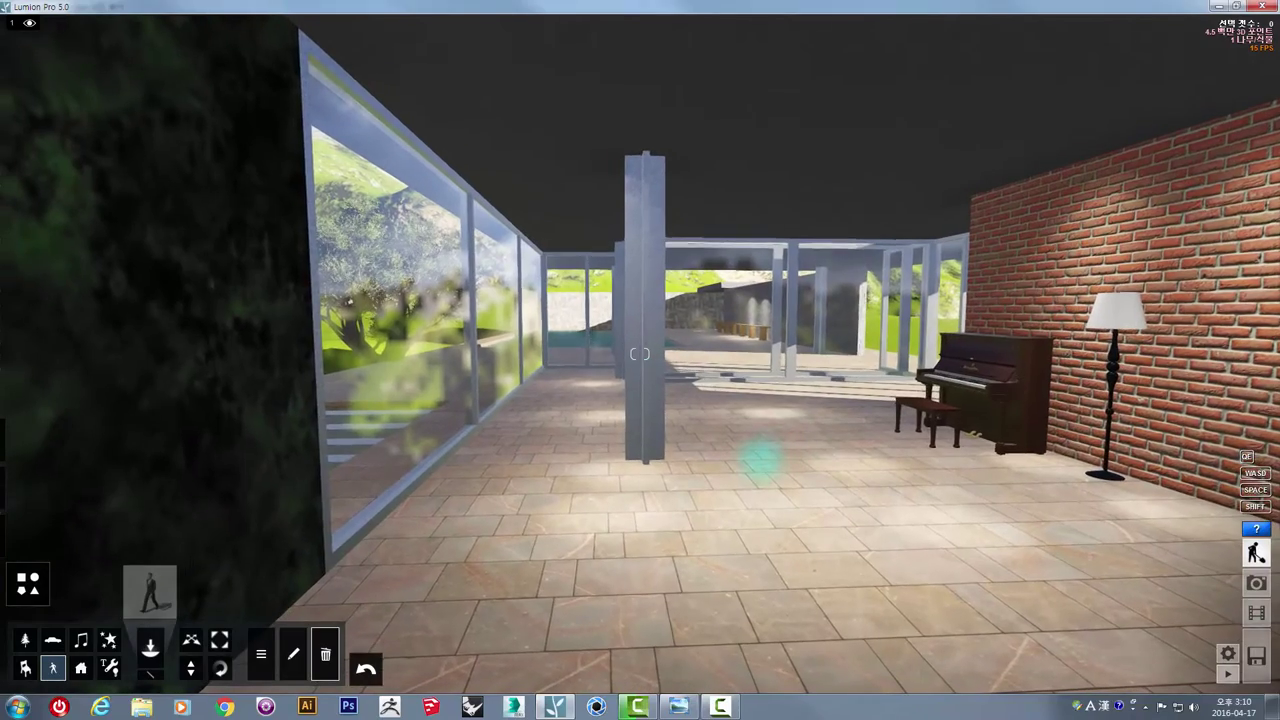
Back out through the glass wall and climb high above the coastline, sea and terrain.
key(s)
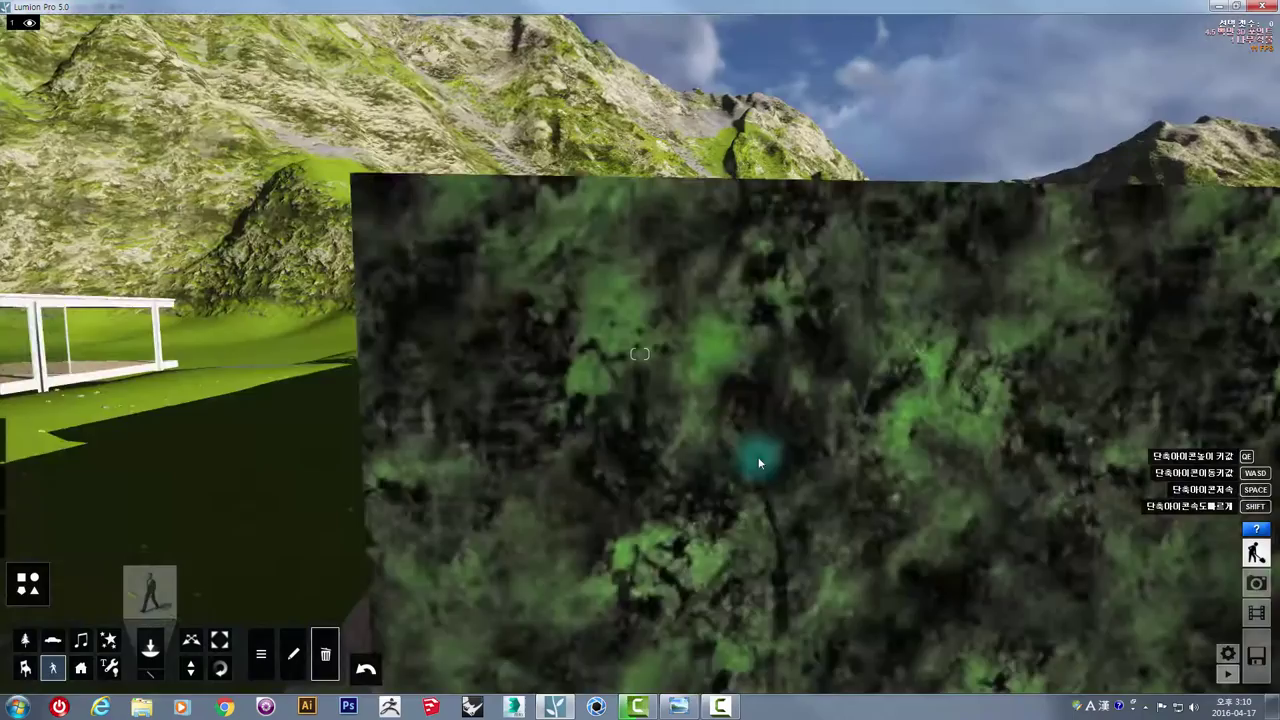
key(q)
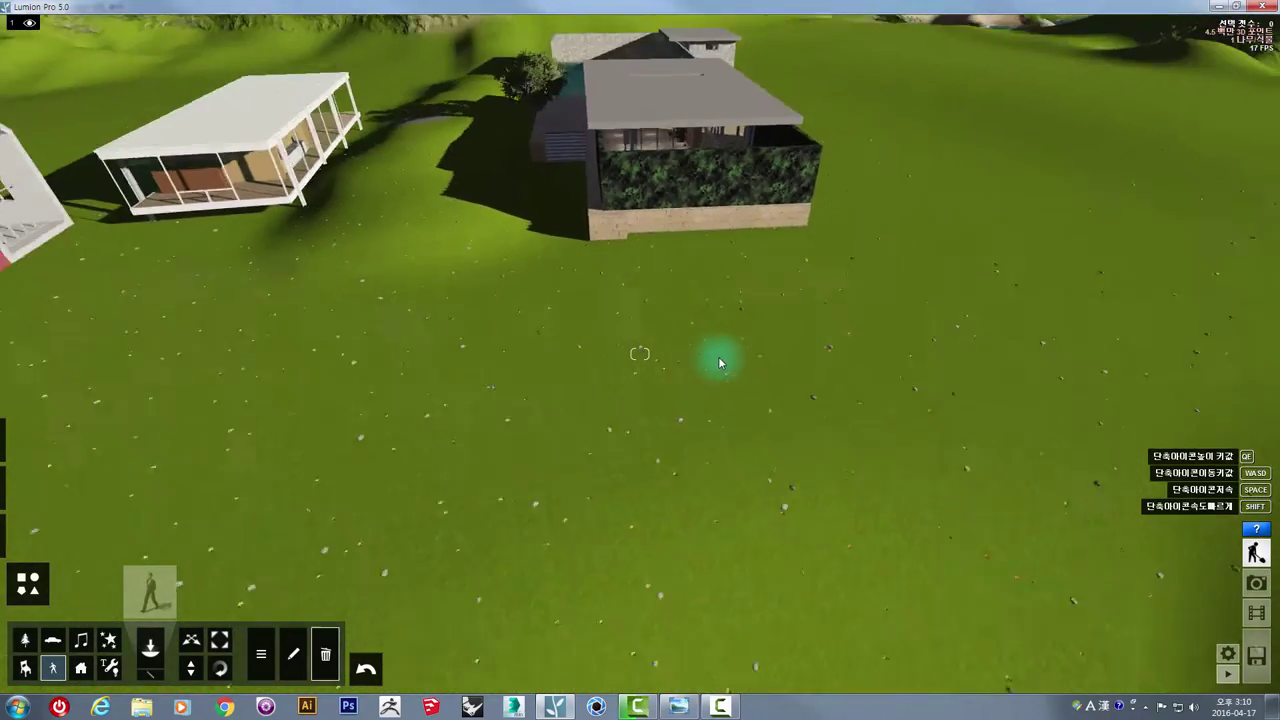
key(q)
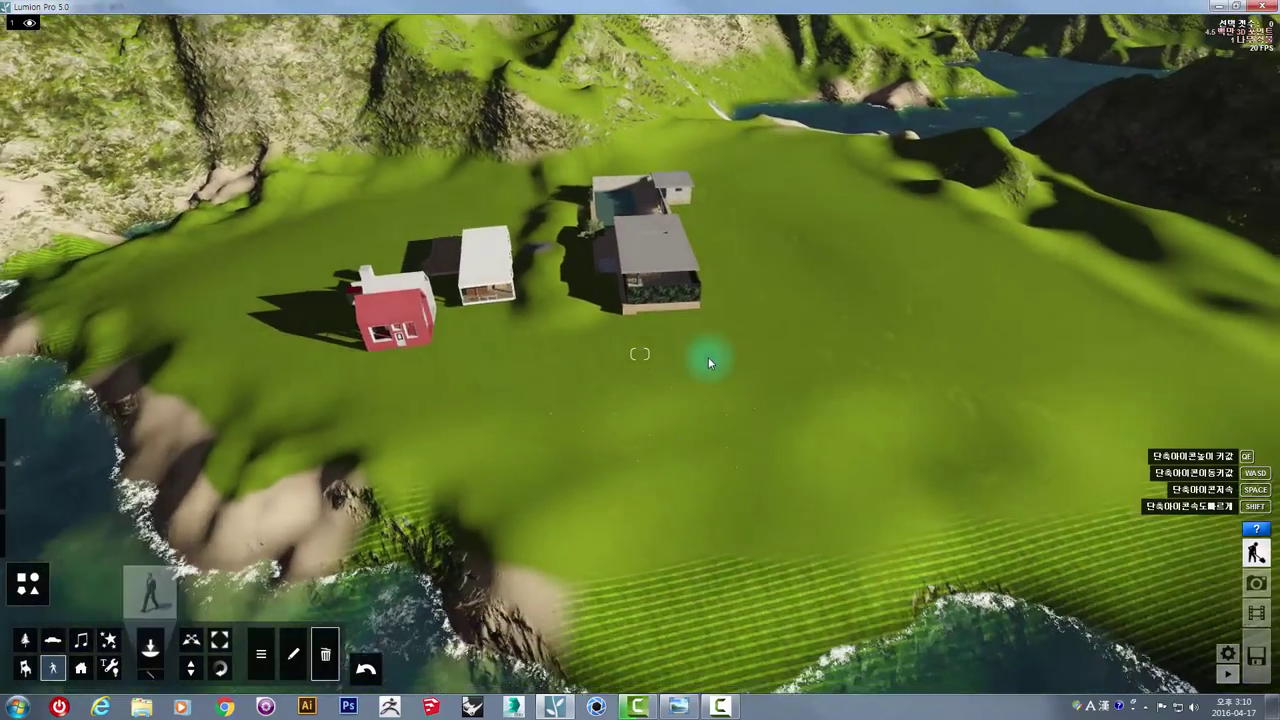
key(q)
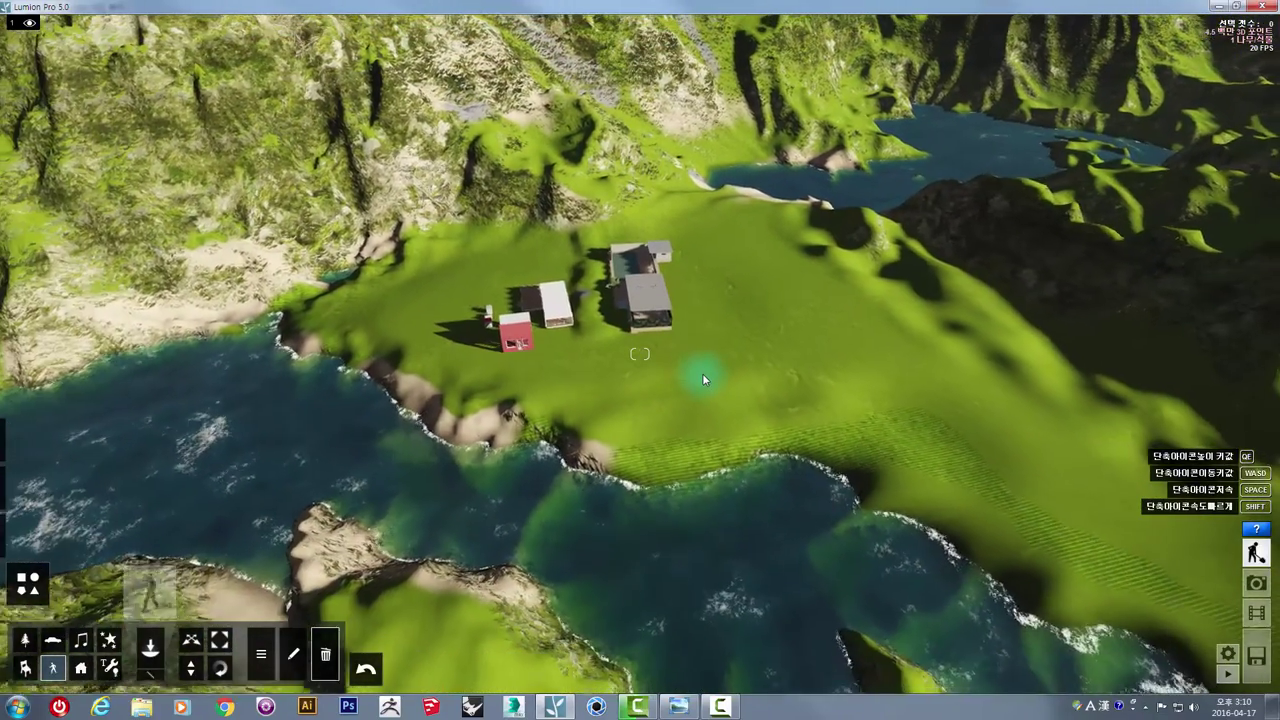
key(q)
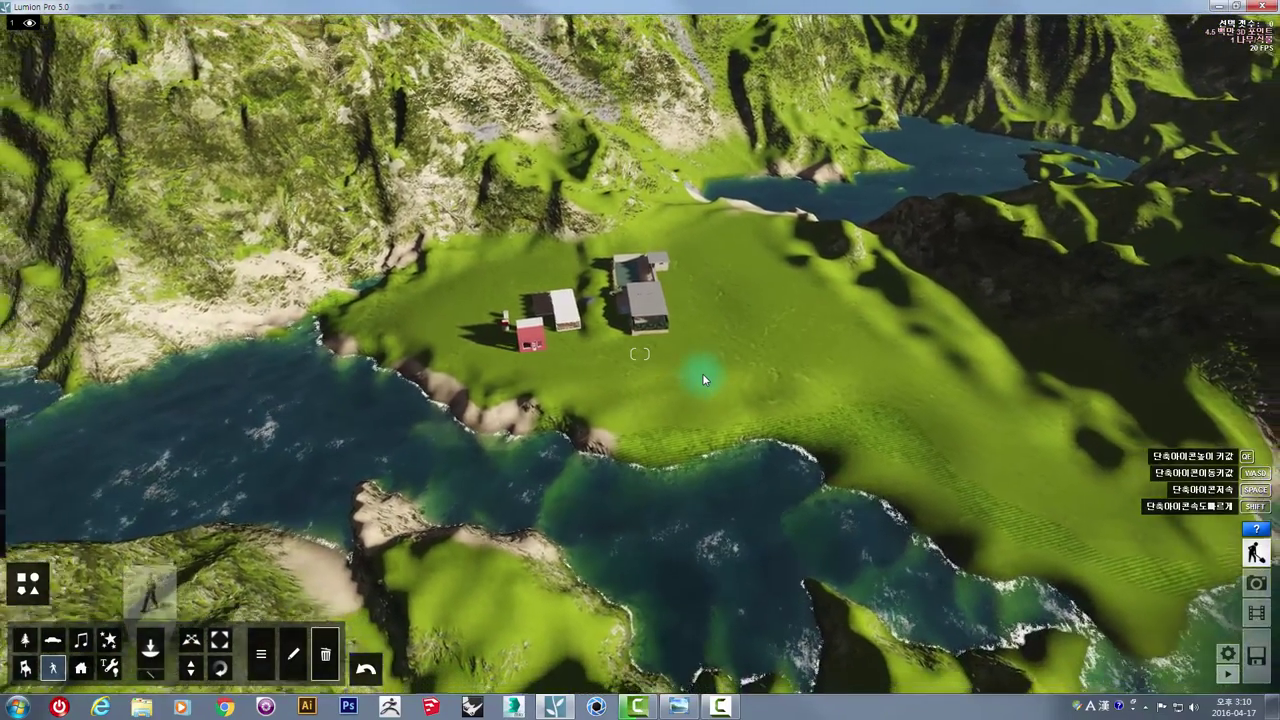
key(q)
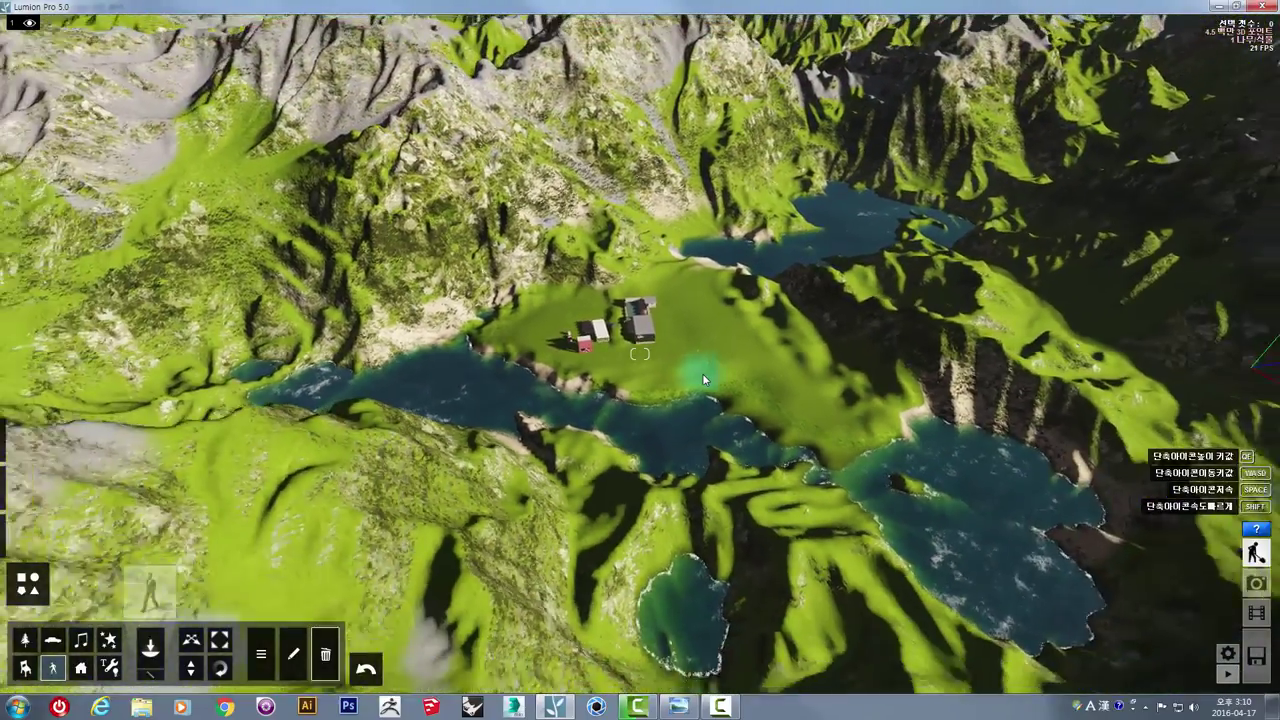
key(q)
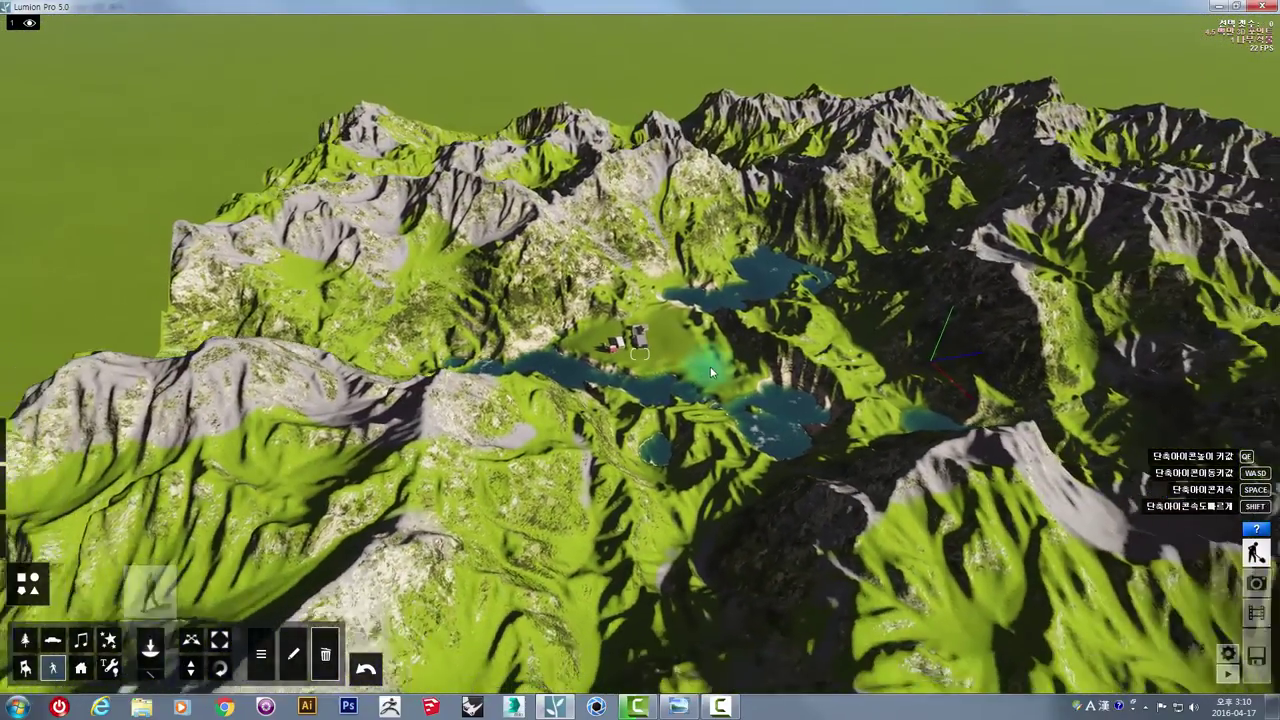
Tilt down over the mountains and move forward toward the lakes and buildings.
mouse_move(710, 371)
right_down()
mouse_move(712, 420)
mouse_move(709, 371)
right_up()
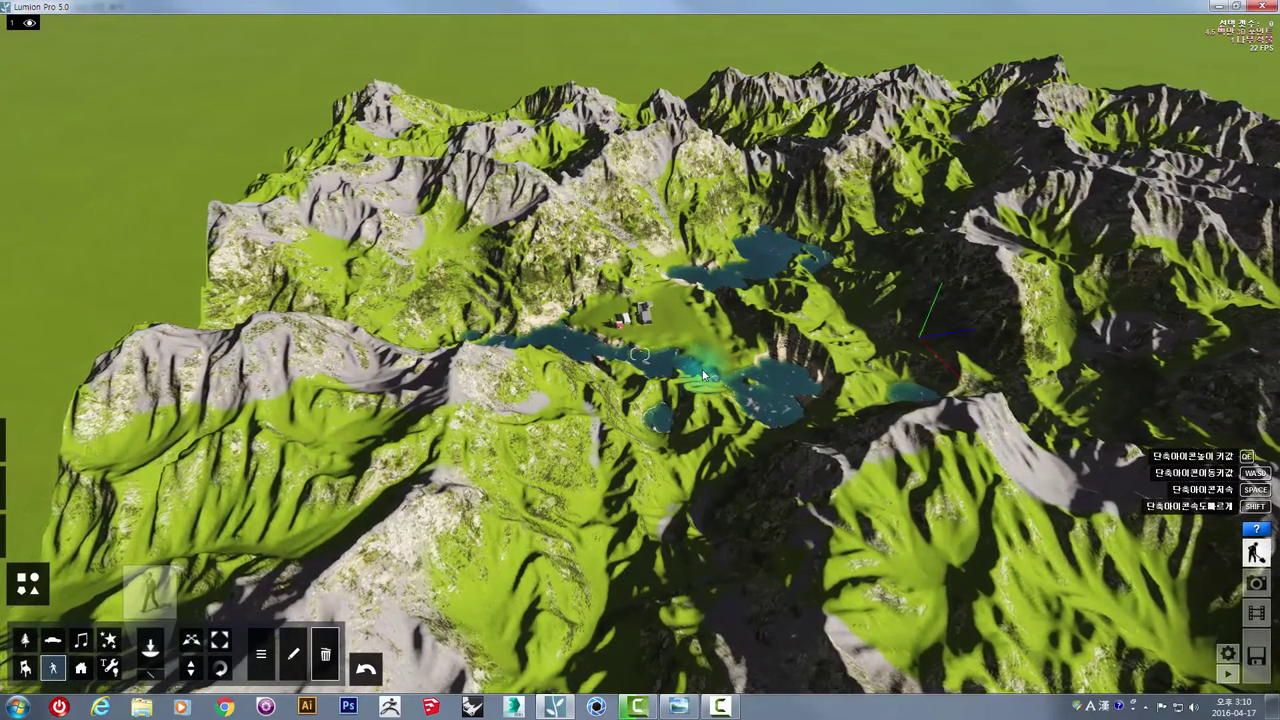
key(w)
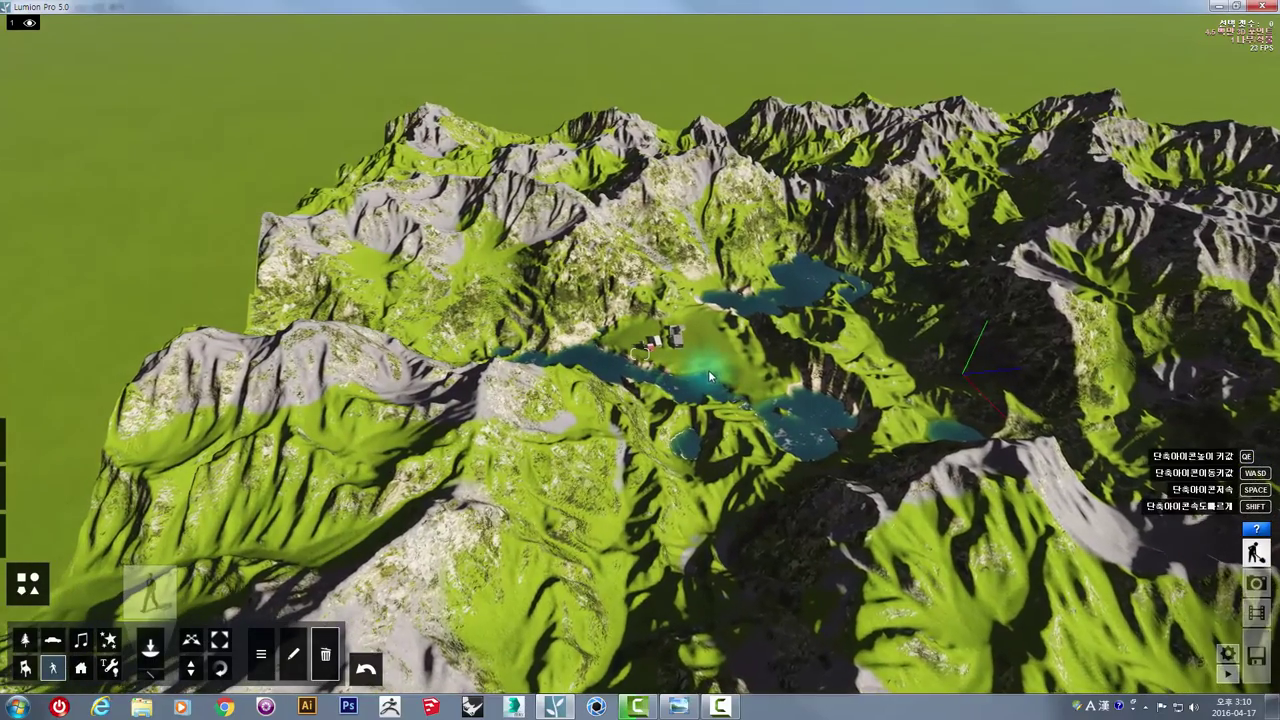
middle_drag(736, 376, 717, 375)
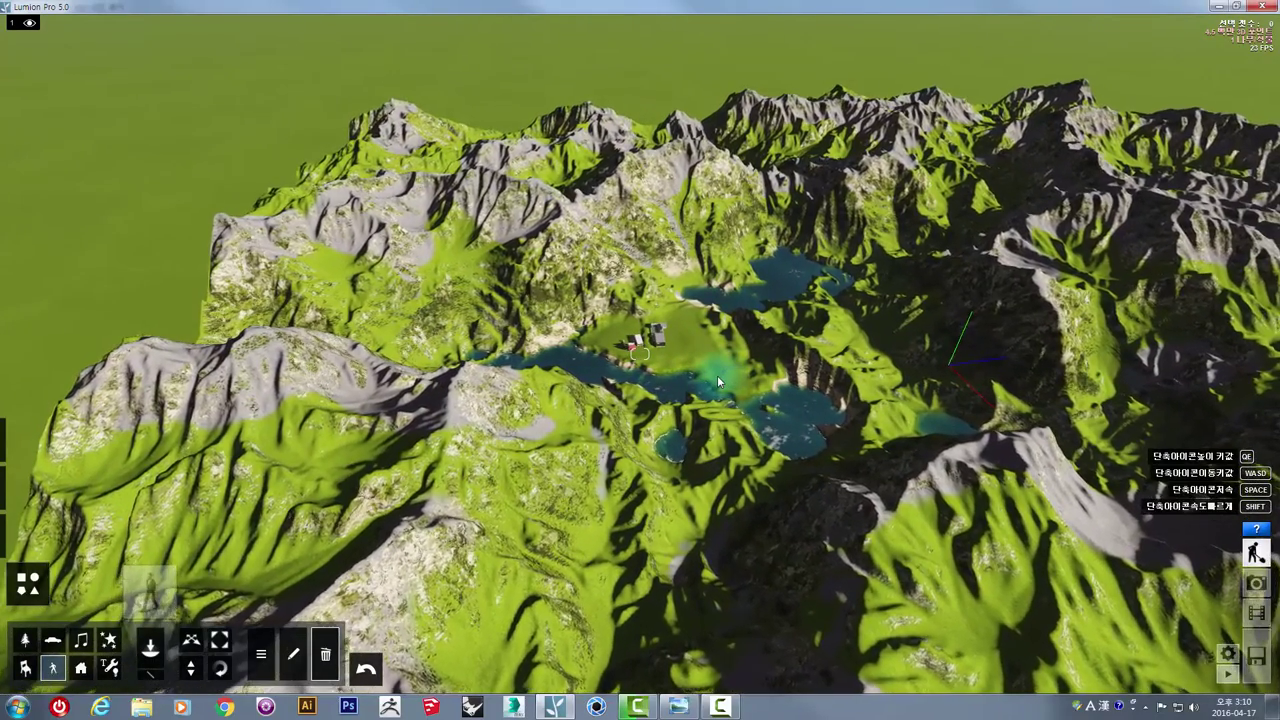
Zoom in from the overview down toward the glass house.
scroll(714, 375, up, 5)
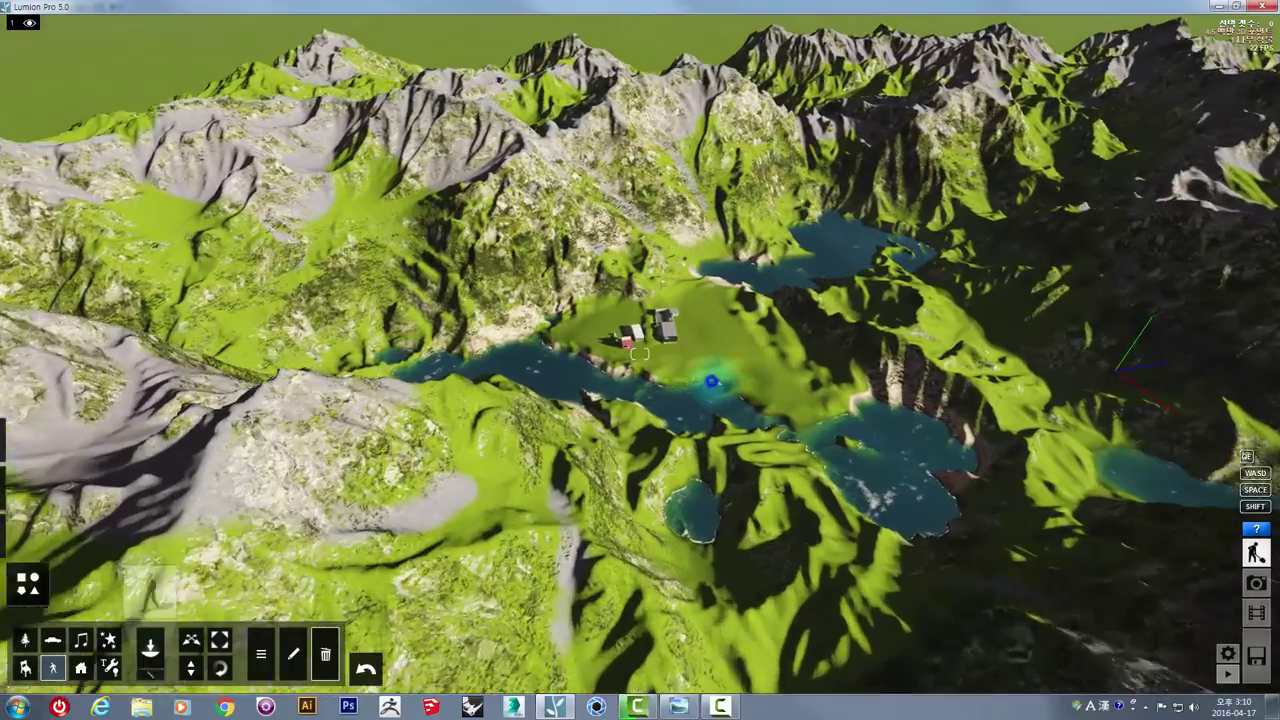
scroll(710, 381, up, 3)
scroll(708, 381, up, 3)
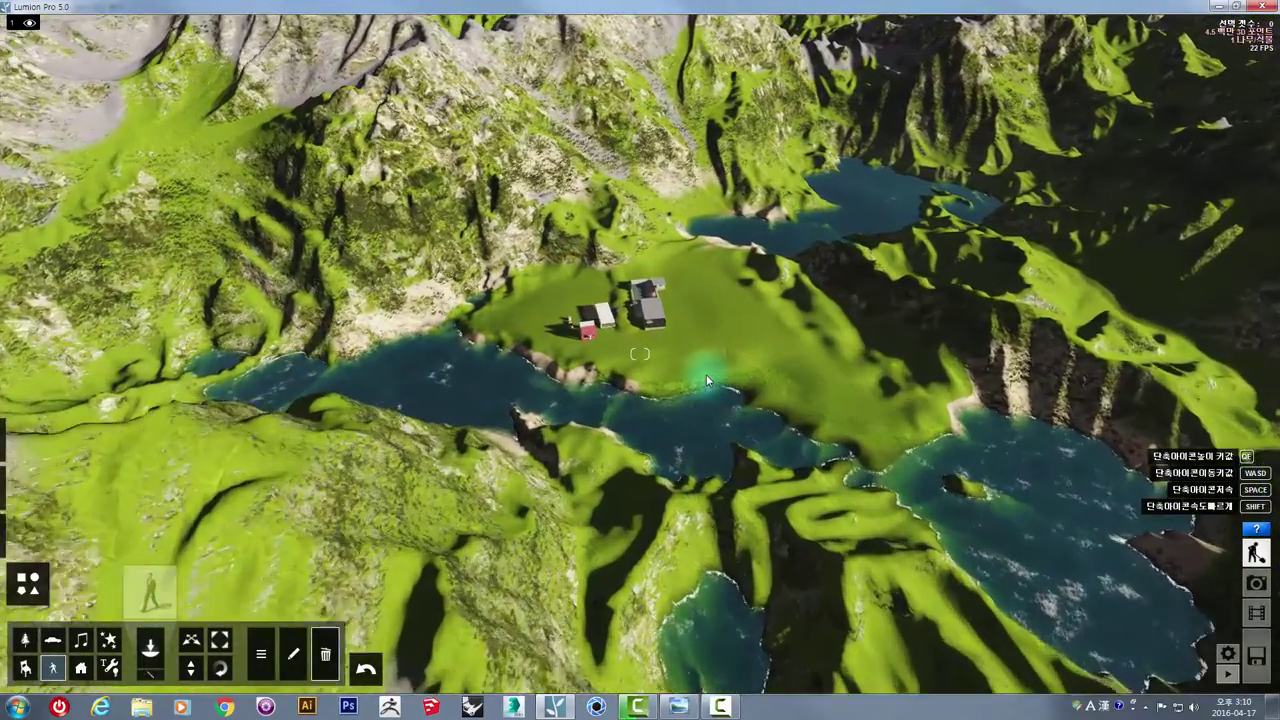
scroll(708, 378, up, 3)
scroll(706, 372, up, 3)
scroll(708, 373, up, 3)
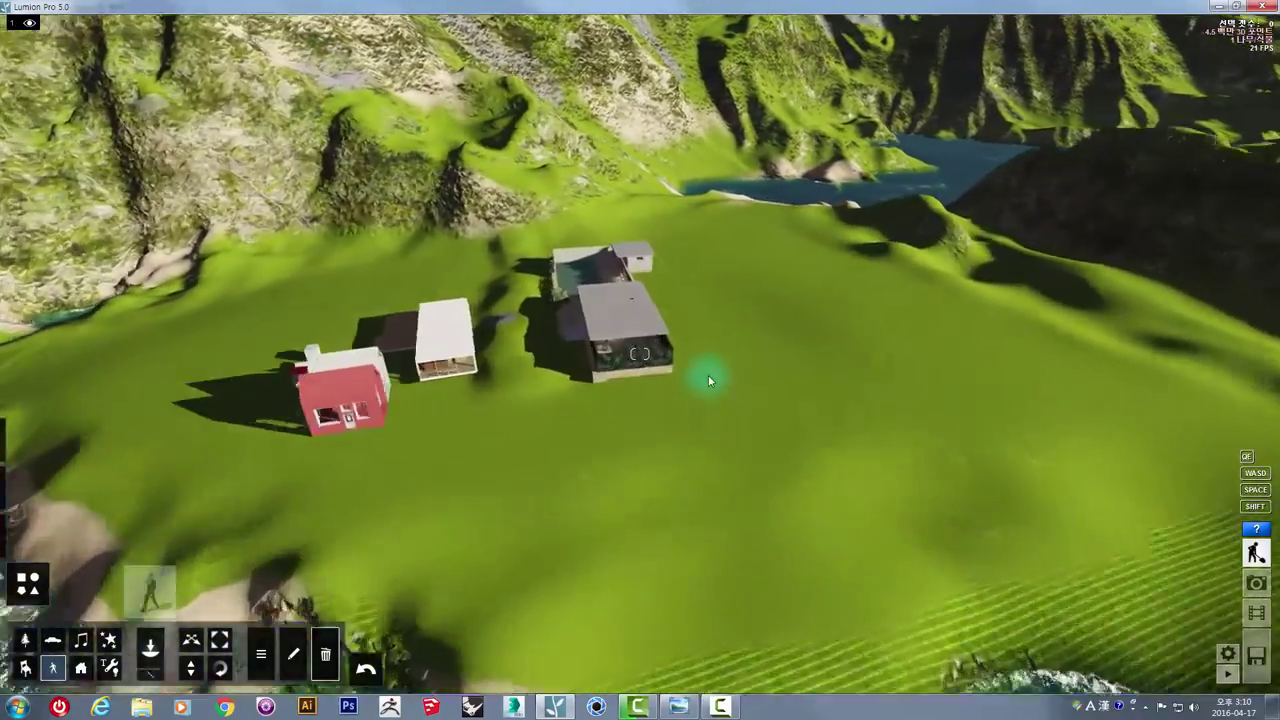
scroll(700, 392, up, 2)
scroll(691, 409, up, 2)
scroll(689, 408, up, 2)
scroll(686, 406, up, 2)
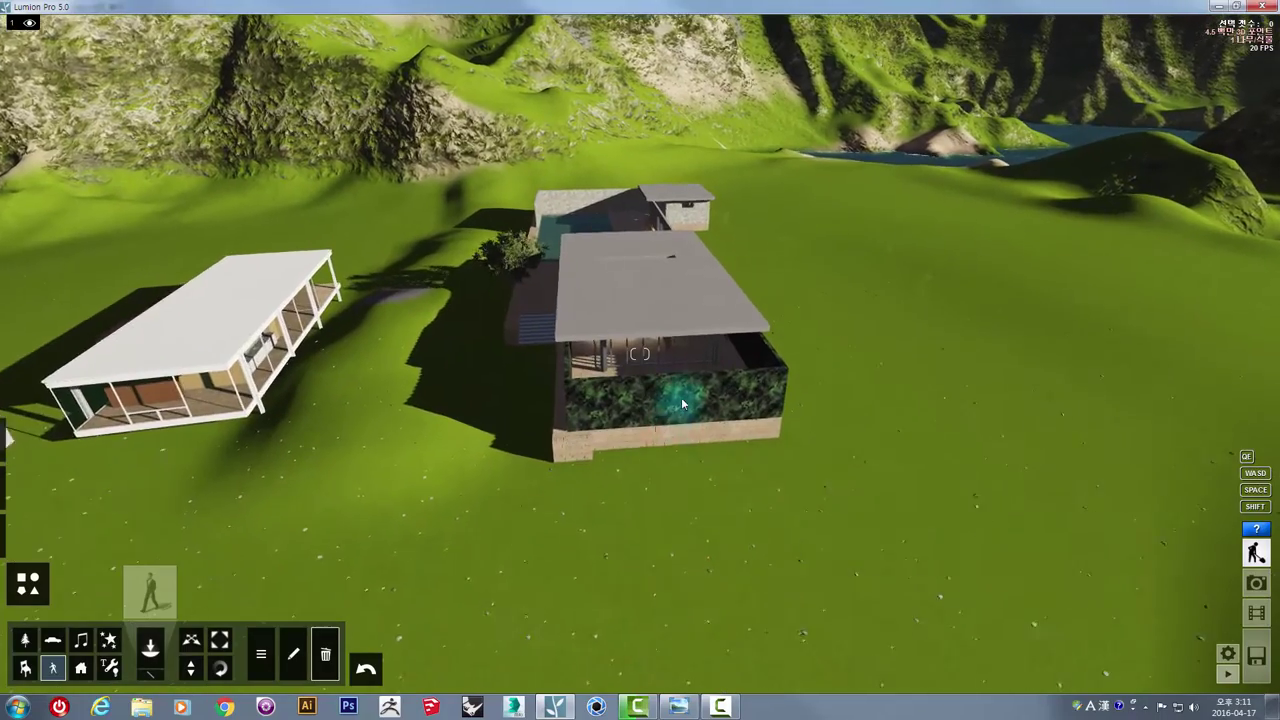
scroll(683, 403, up, 3)
scroll(681, 400, up, 2)
scroll(679, 397, up, 2)
scroll(670, 393, up, 3)
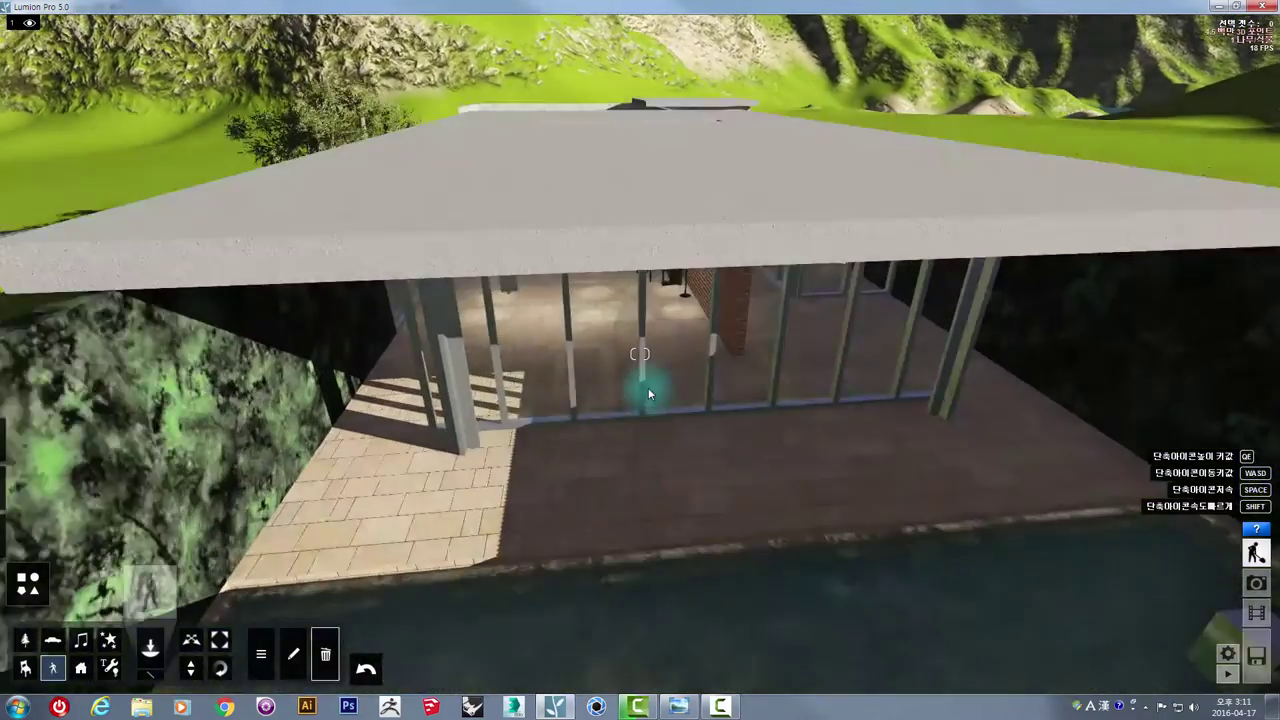
scroll(640, 385, up, 3)
Zoom back out a little and swing the view to frame the house's left side.
scroll(627, 380, down, 3)
scroll(629, 364, down, 3)
scroll(629, 364, down, 1)
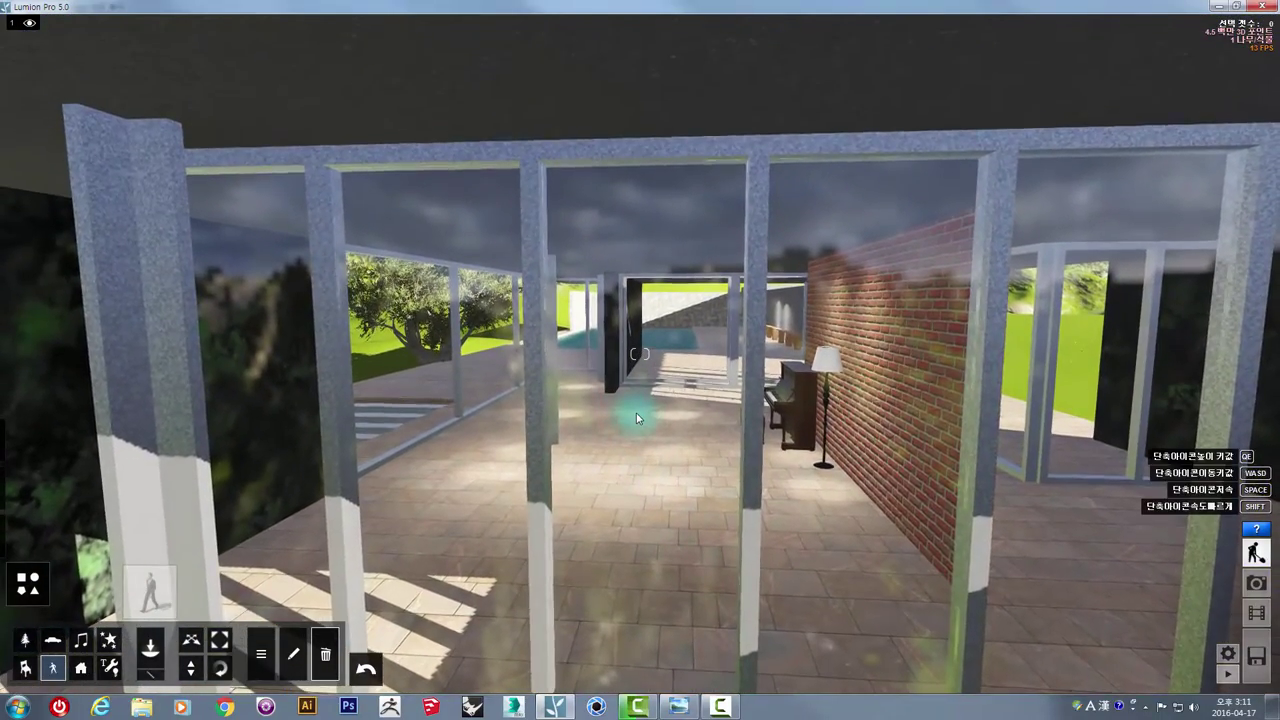
scroll(637, 414, down, 3)
scroll(640, 416, down, 2)
scroll(645, 412, down, 2)
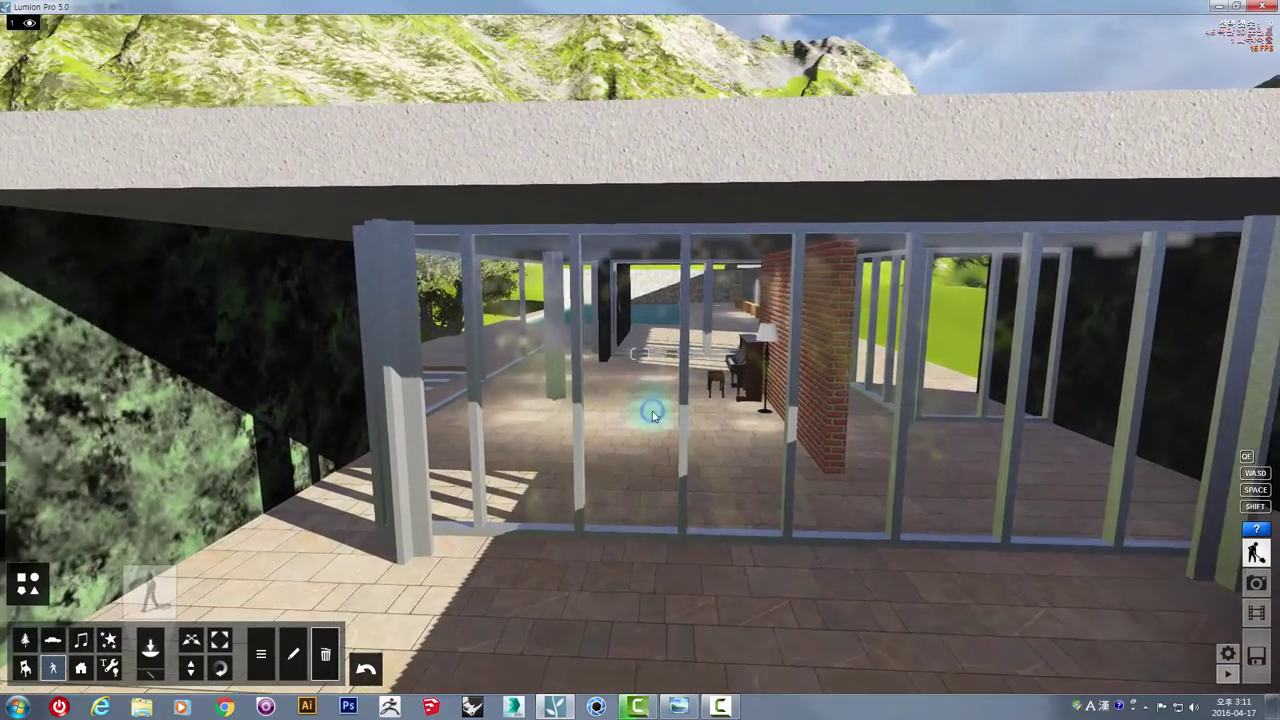
key(ctrl)
scroll(628, 421, down, 5)
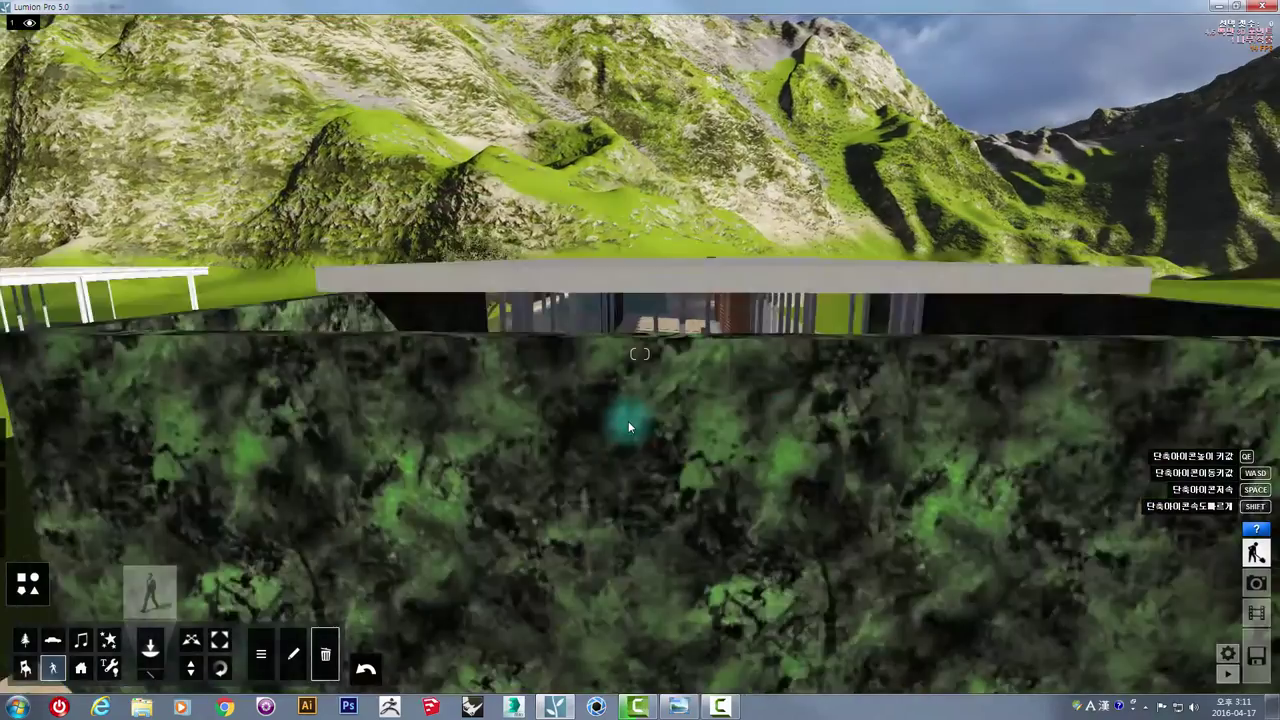
scroll(614, 424, down, 3)
scroll(614, 424, down, 2)
scroll(610, 433, down, 2)
mouse_move(610, 437)
middle_down()
mouse_move(457, 471)
mouse_move(277, 606)
middle_up()
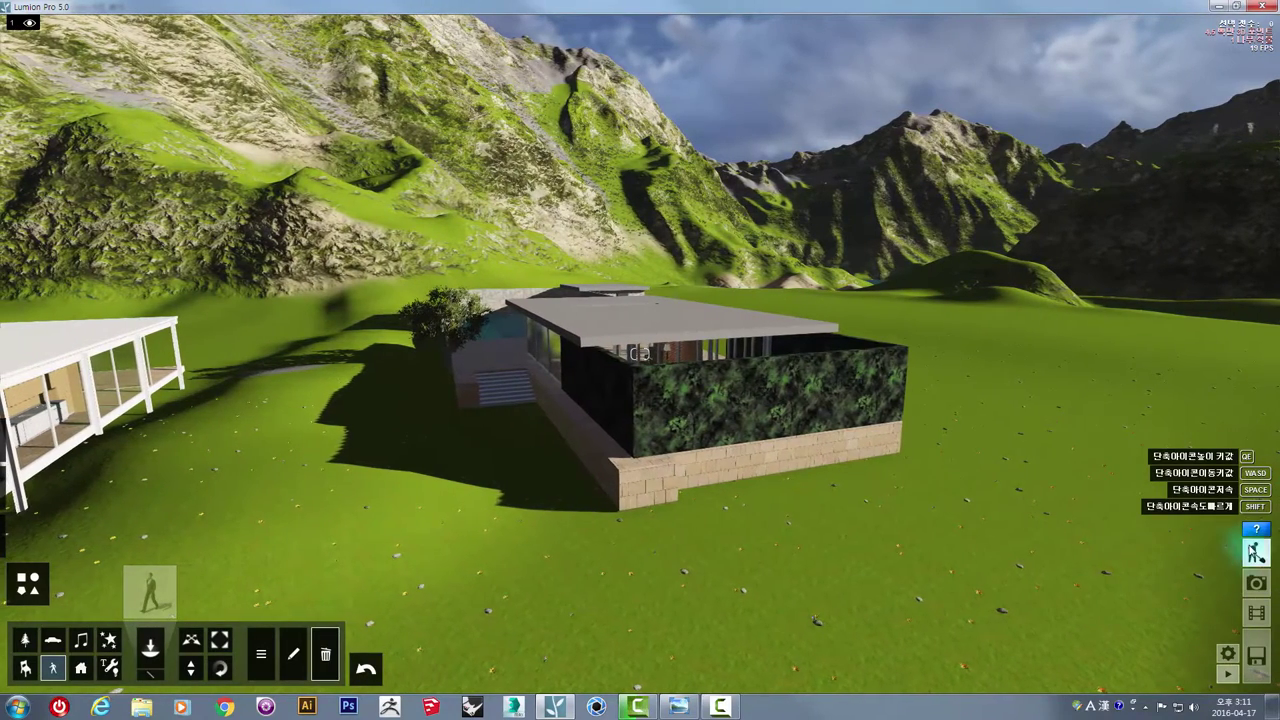
Switch to Movie mode and start a new clip, keyframing the current exterior view.
click(1259, 613)
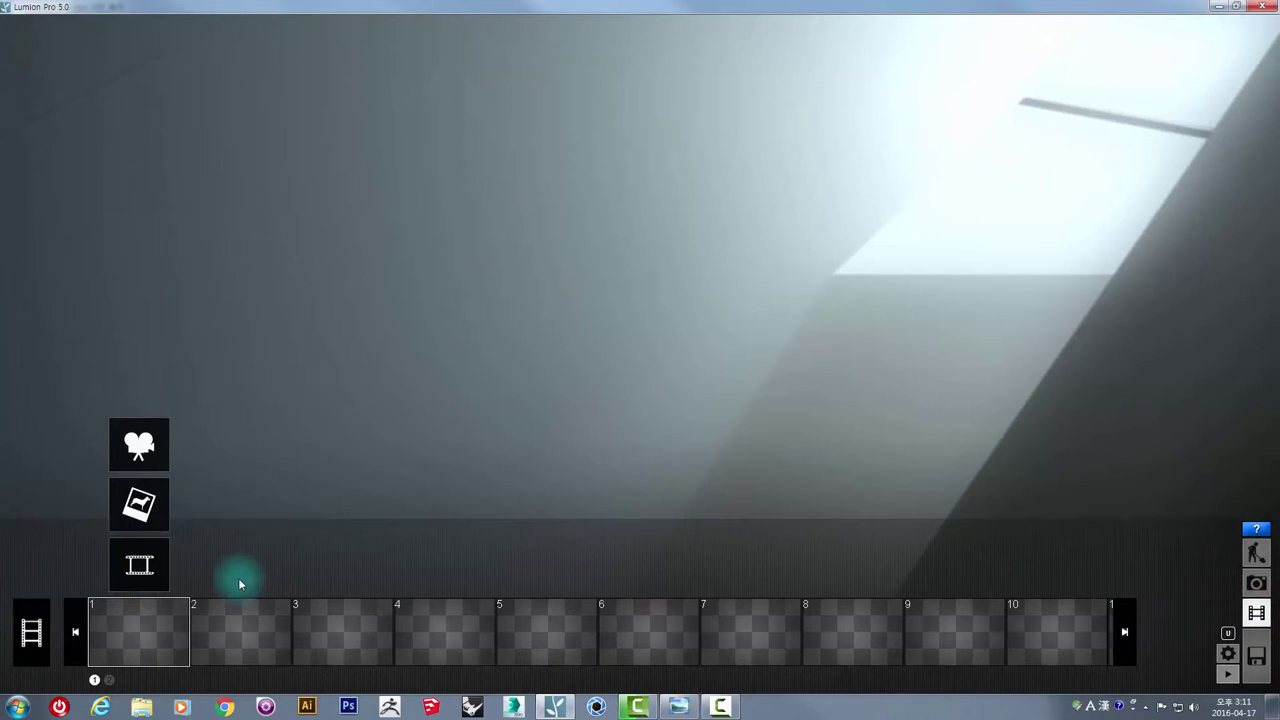
click(137, 448)
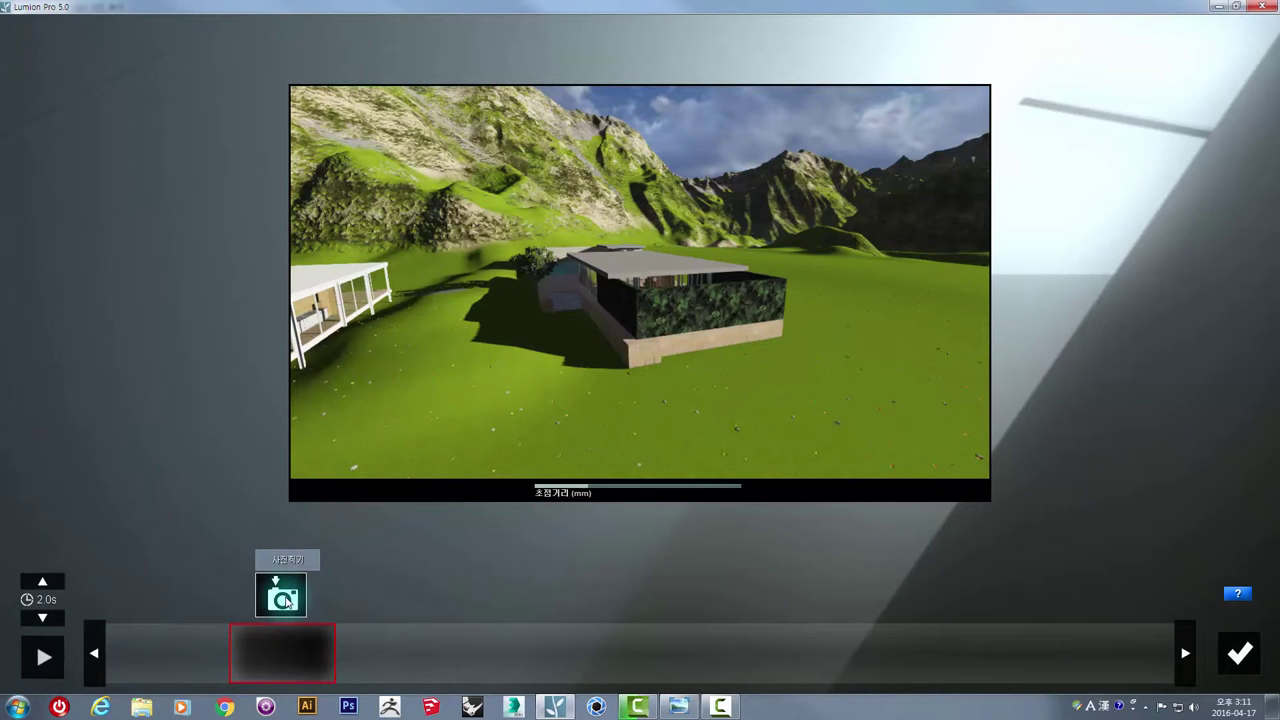
click(287, 600)
Add two closer keyframes near the house, then preview the 9.4-second clip.
key(w)
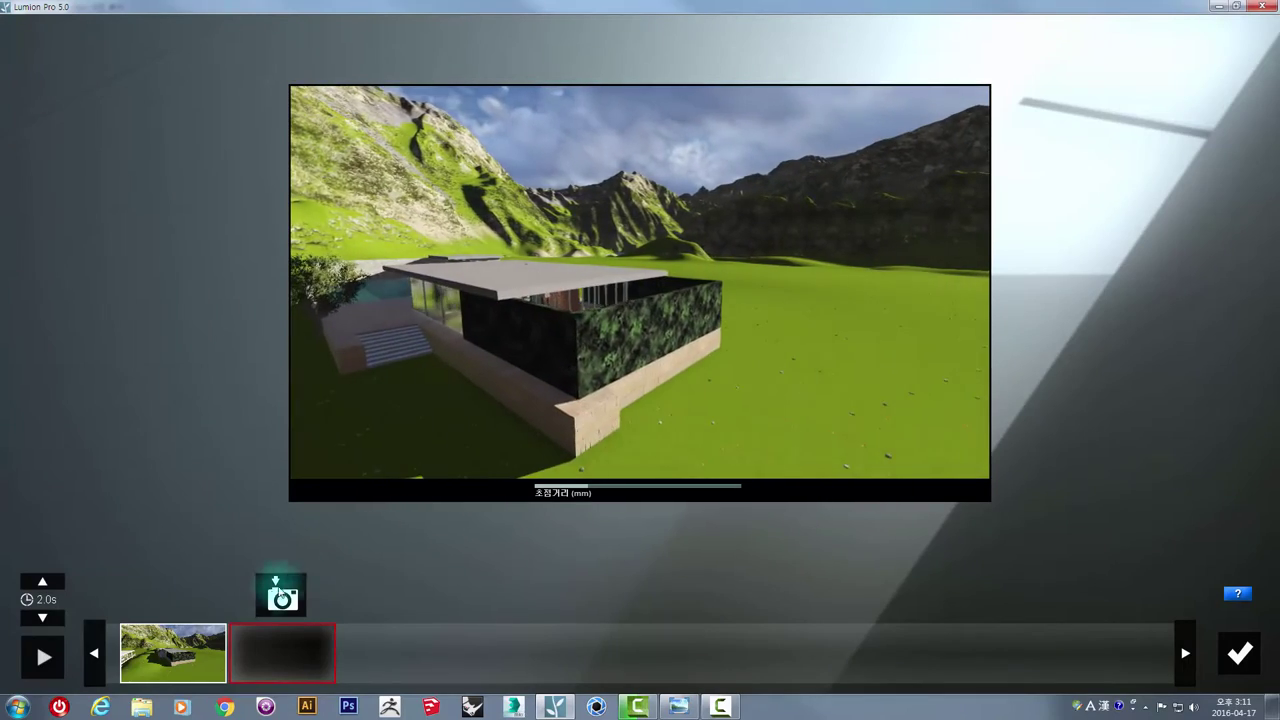
click(268, 597)
key(w)
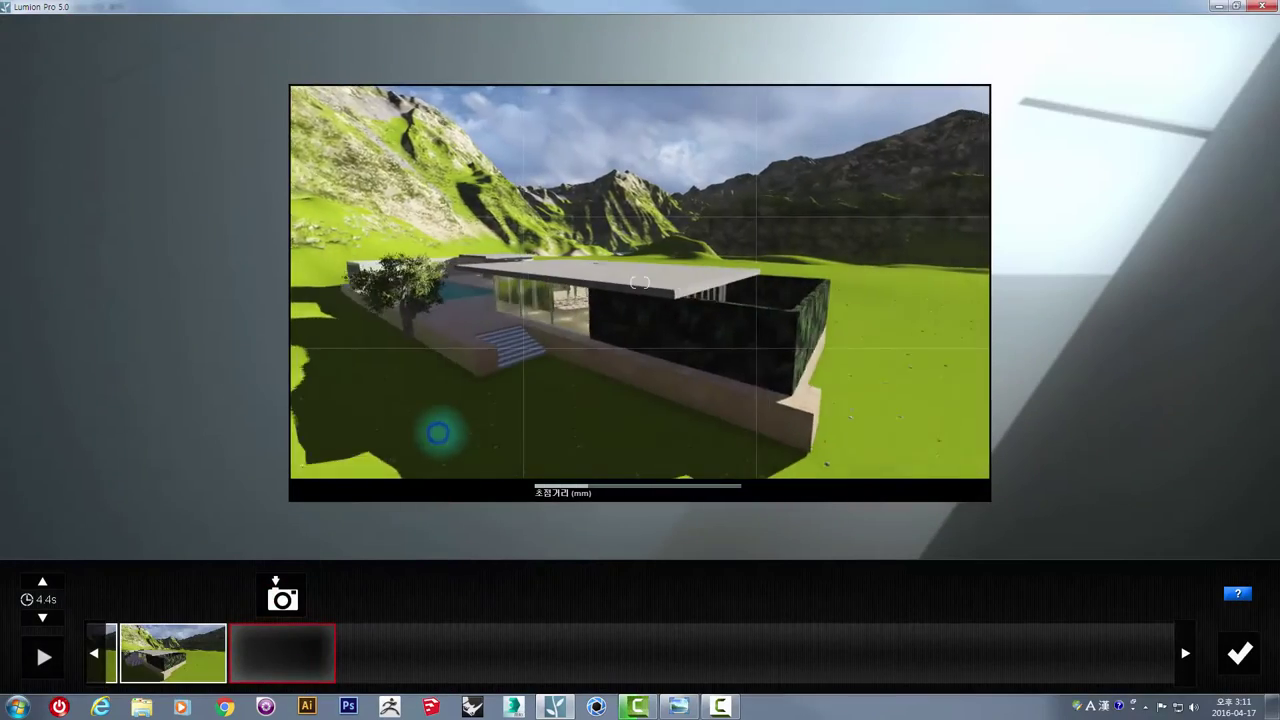
click(284, 595)
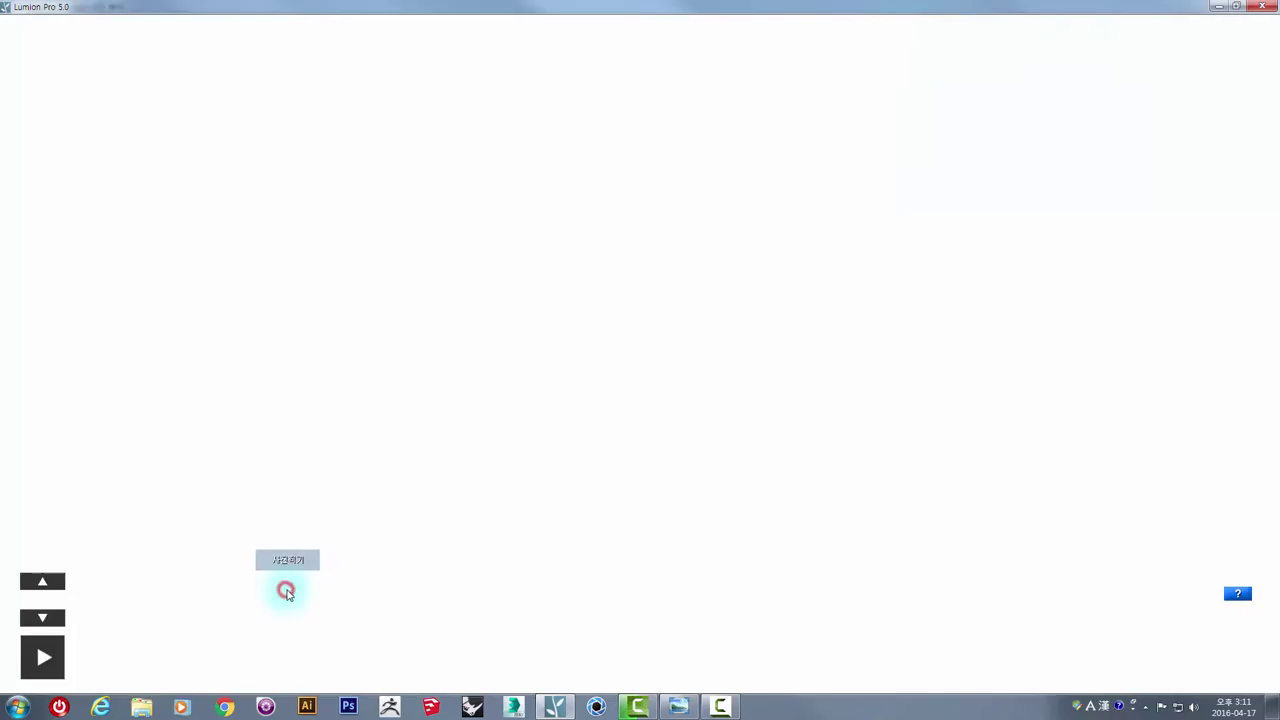
click(42, 657)
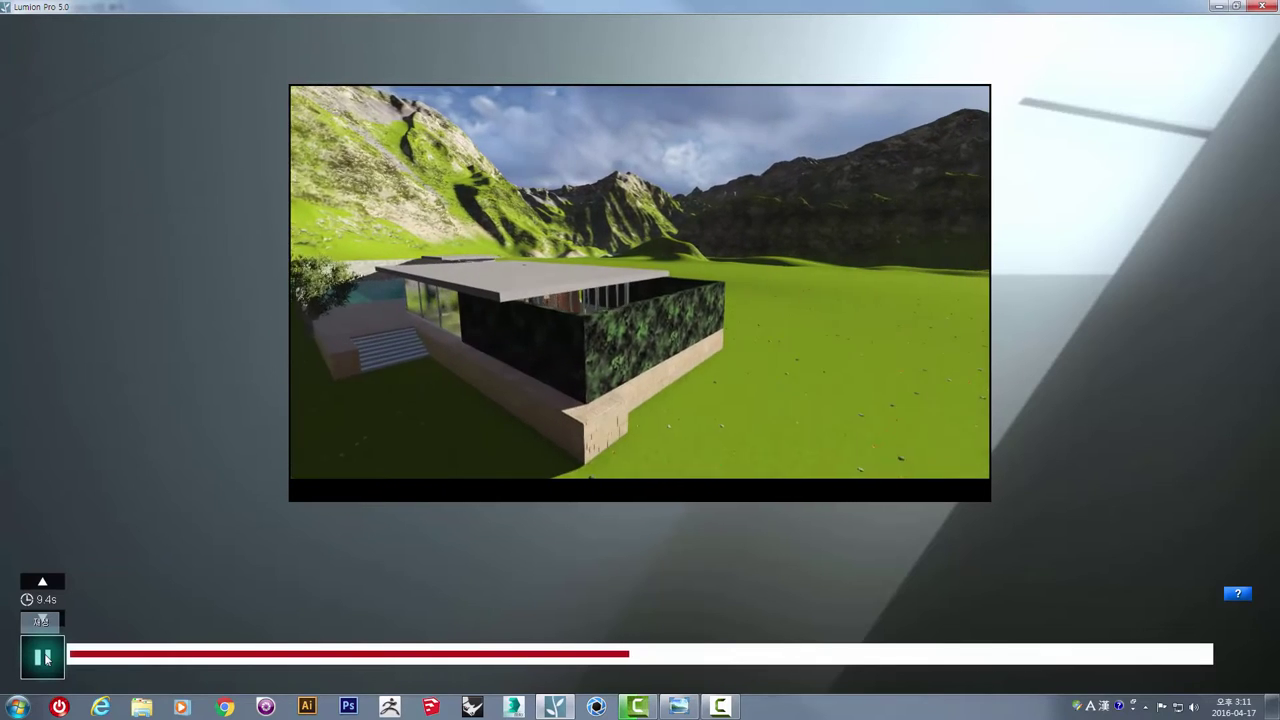
click(43, 657)
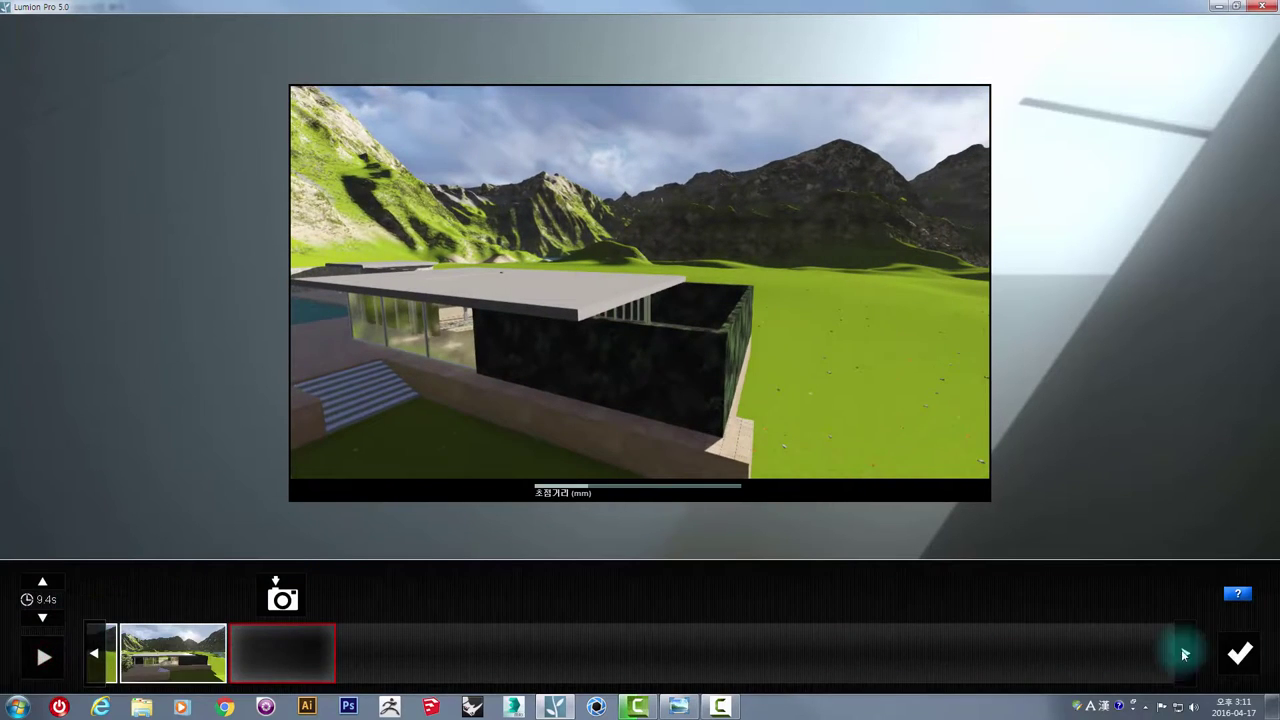
Return to the movie timeline, play the first flythrough clip, and open slot 2's add-clip choices.
click(1240, 654)
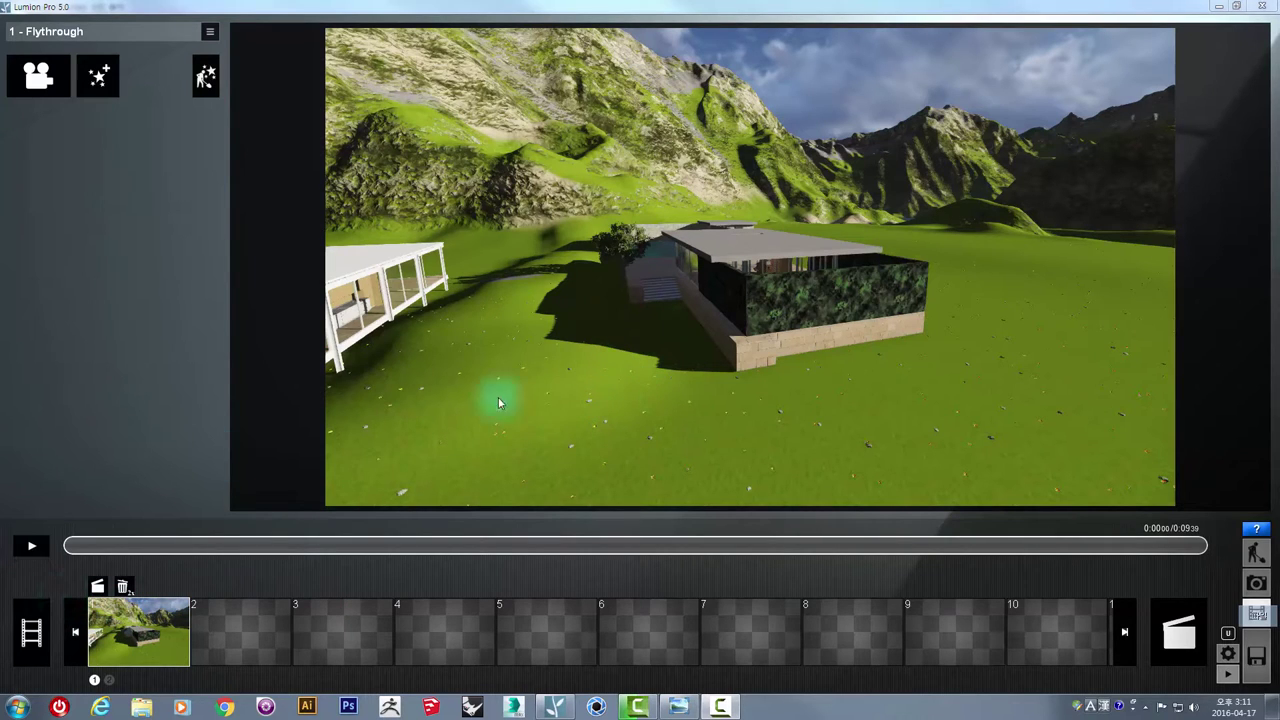
click(667, 371)
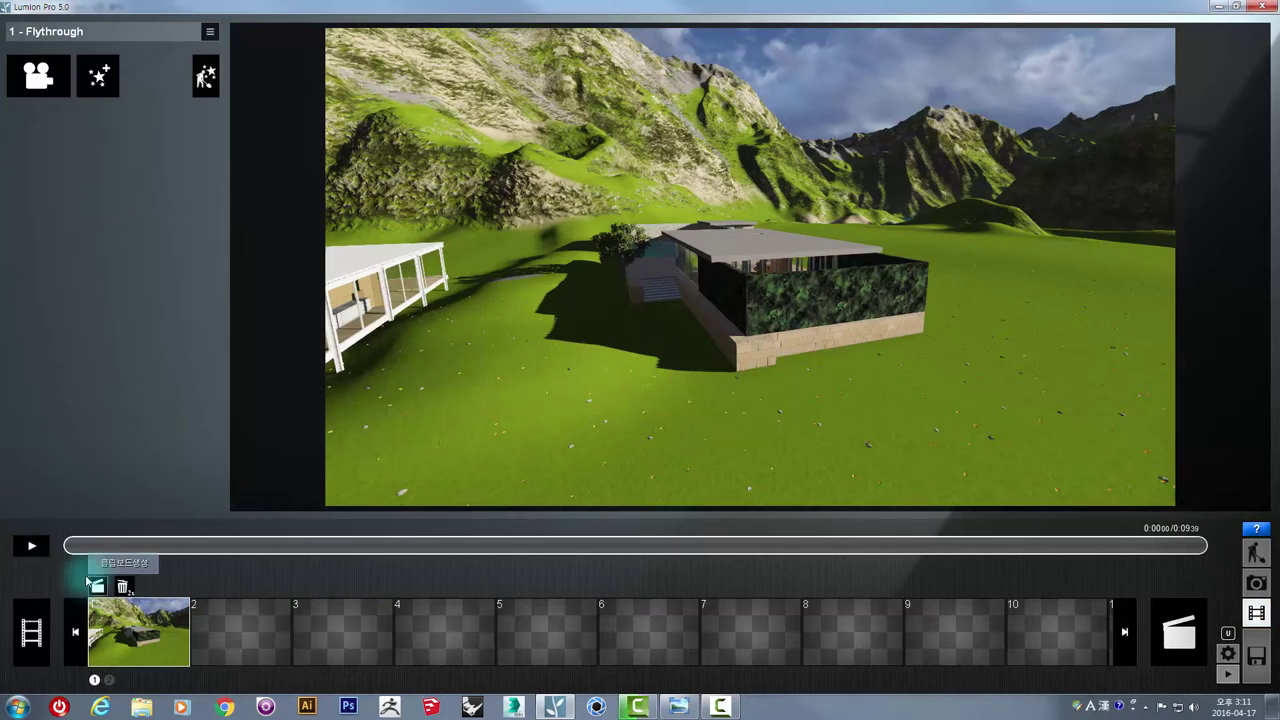
click(33, 547)
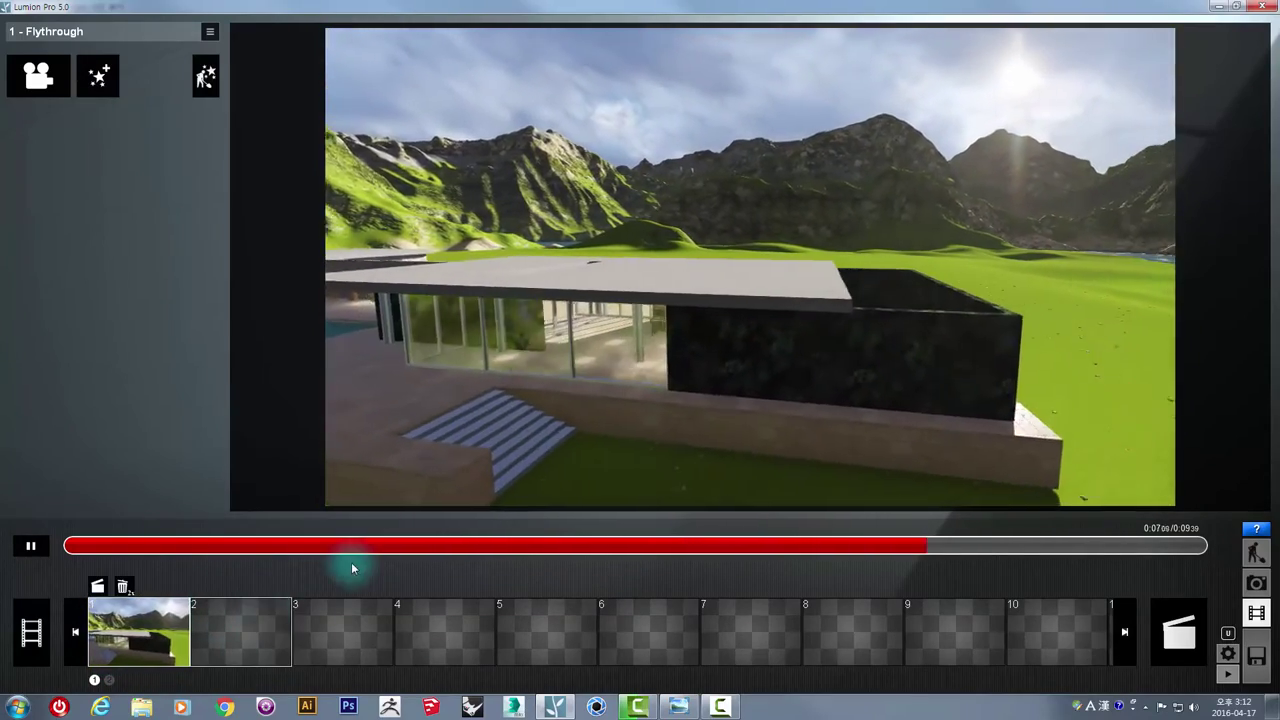
click(249, 624)
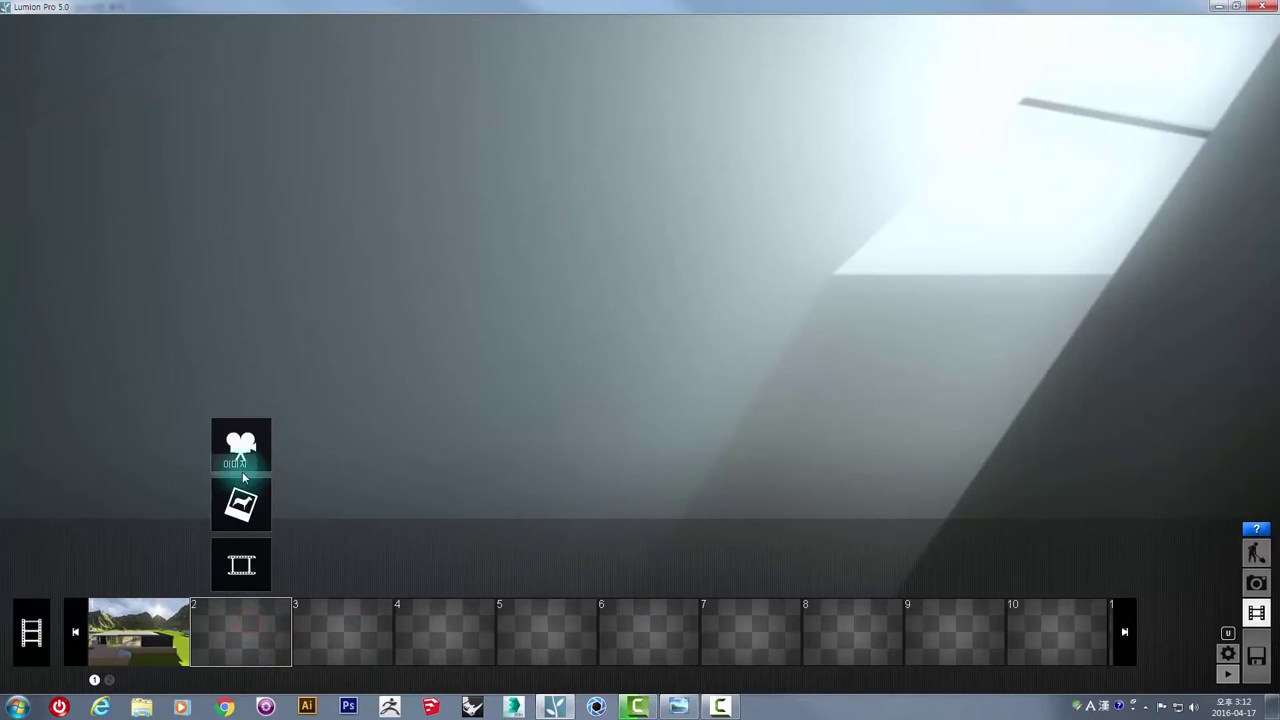
Start a new clip and keyframe a high view over the roof showing house, pool and tree.
click(260, 458)
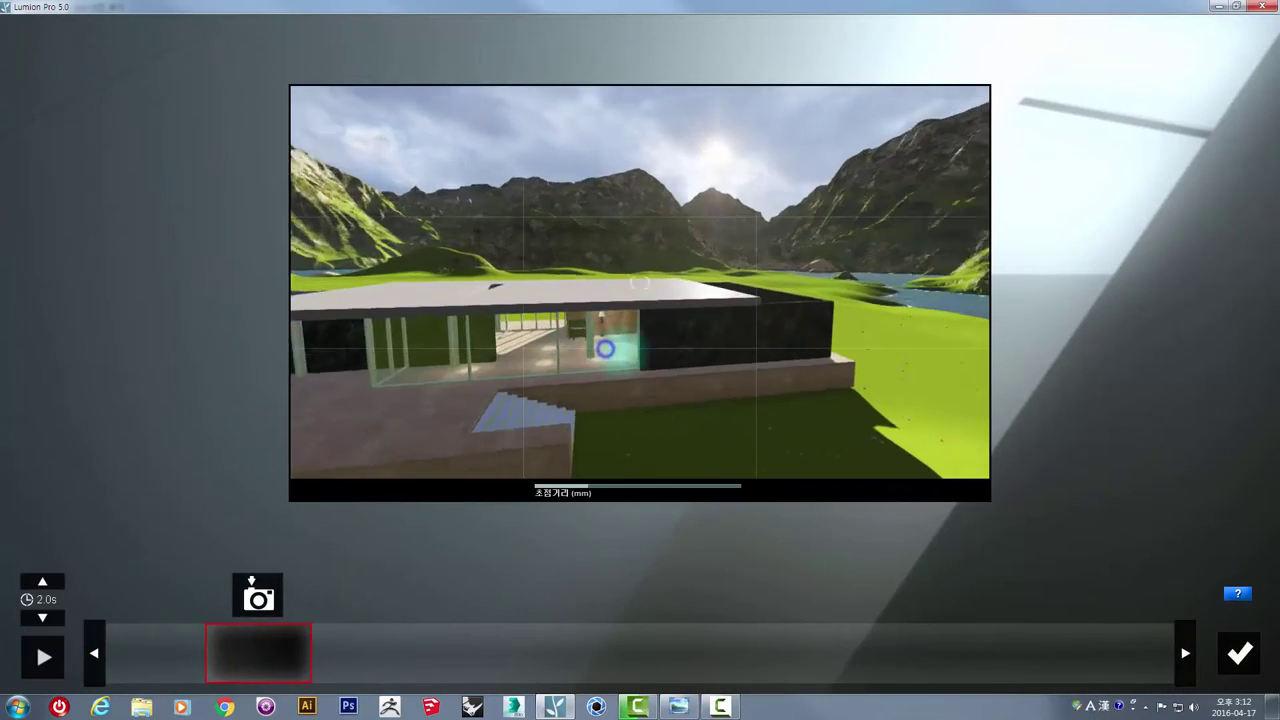
mouse_move(605, 348)
right_down()
mouse_move(713, 452)
mouse_move(674, 341)
right_up()
key(s)
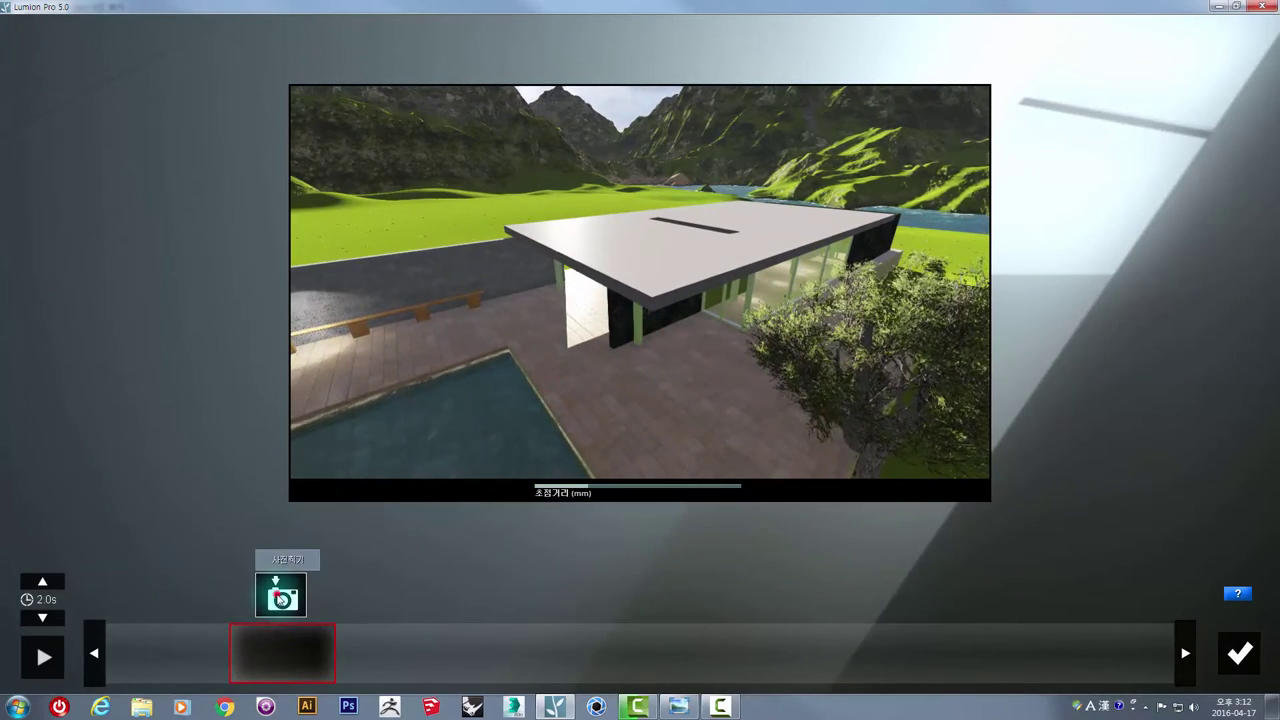
click(280, 598)
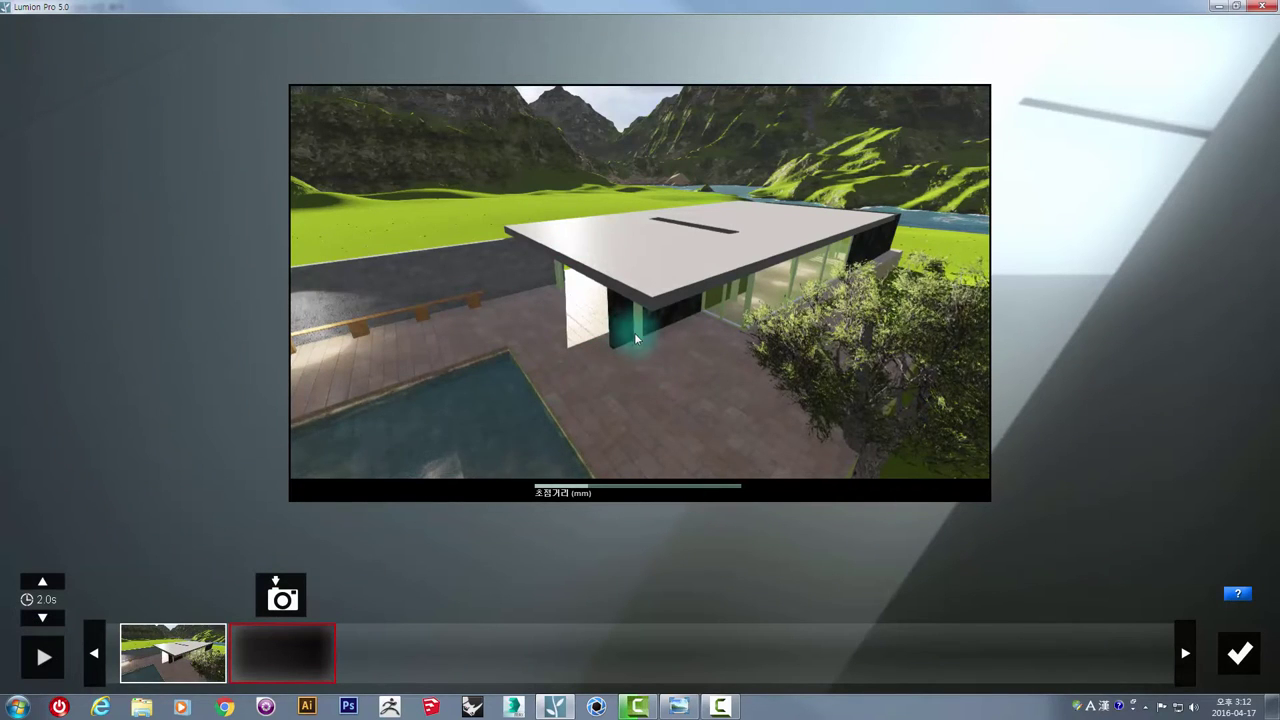
Lengthen the clip and keyframe a poolside terrace view facing the mountains.
right_drag(595, 387, 606, 457)
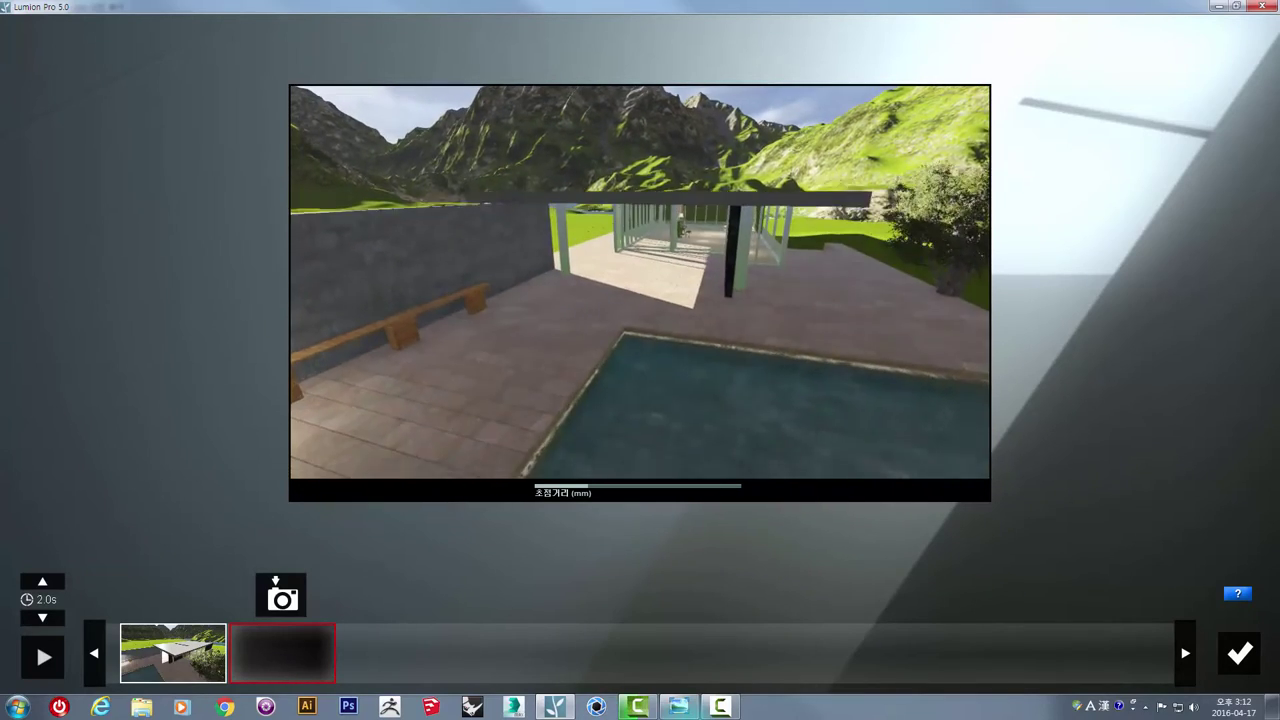
right_drag(606, 457, 516, 638)
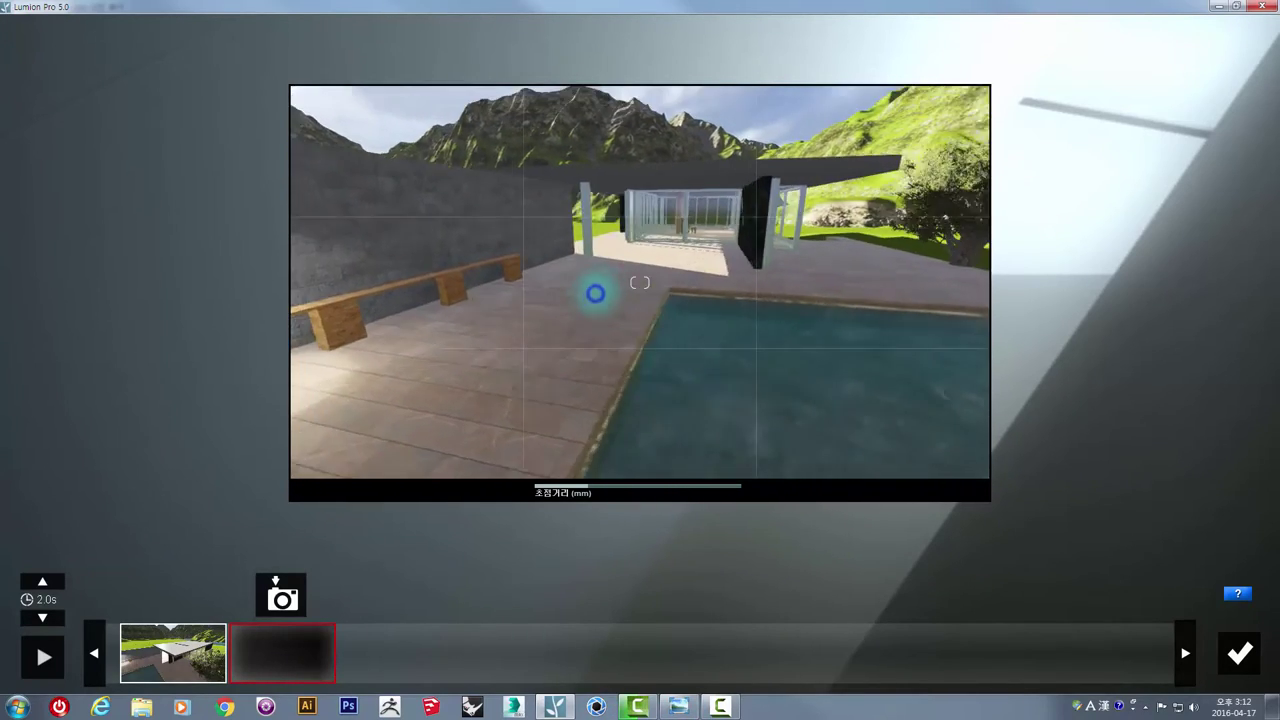
mouse_move(596, 299)
right_down()
mouse_move(609, 287)
mouse_move(614, 357)
right_up()
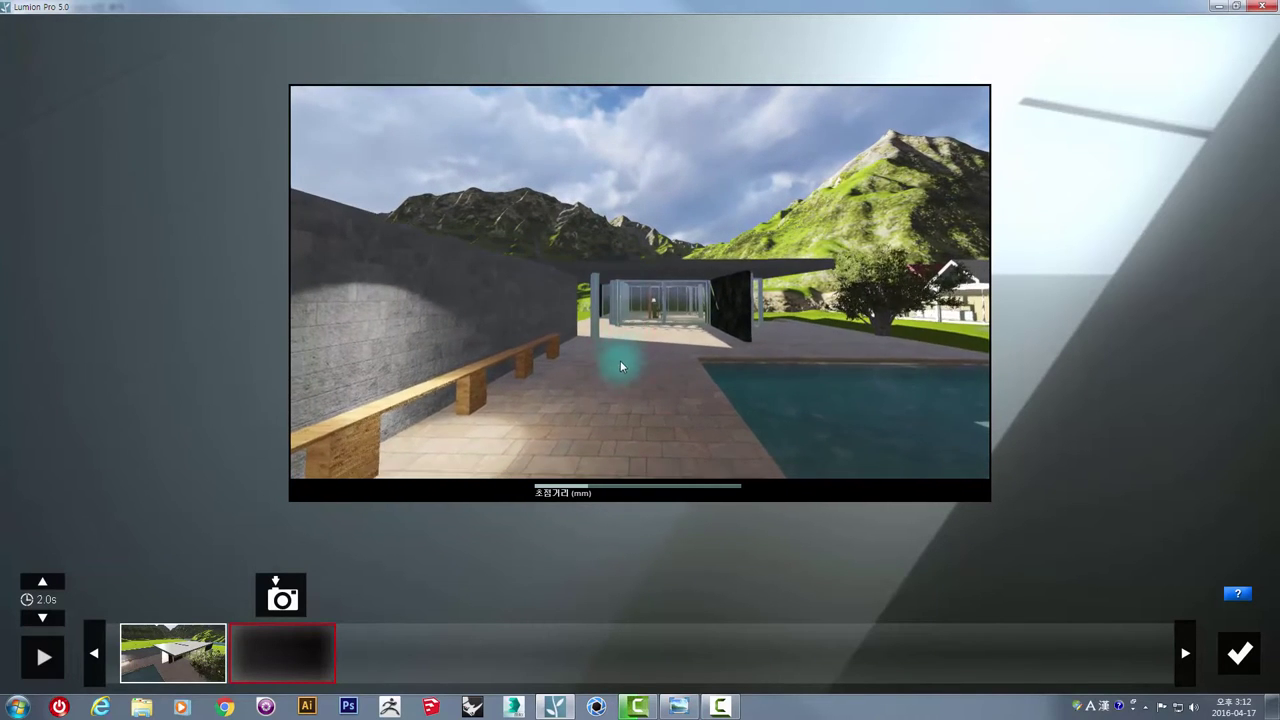
click(43, 581)
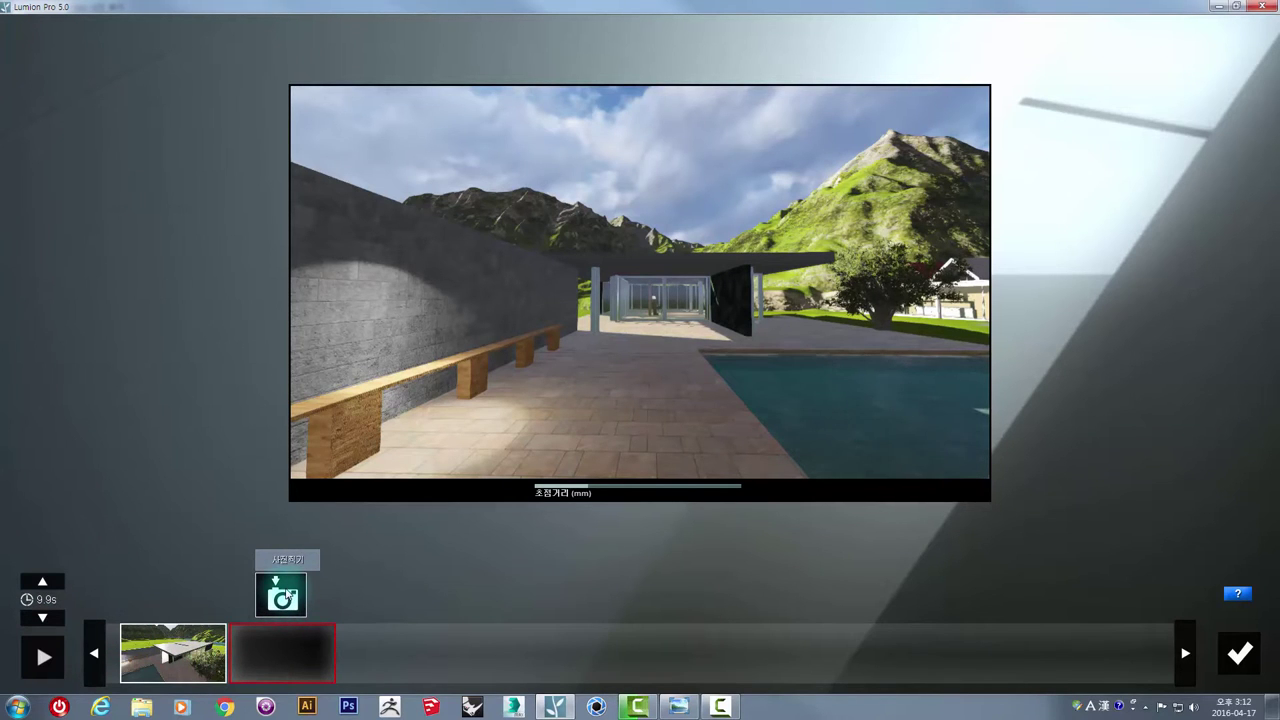
click(285, 594)
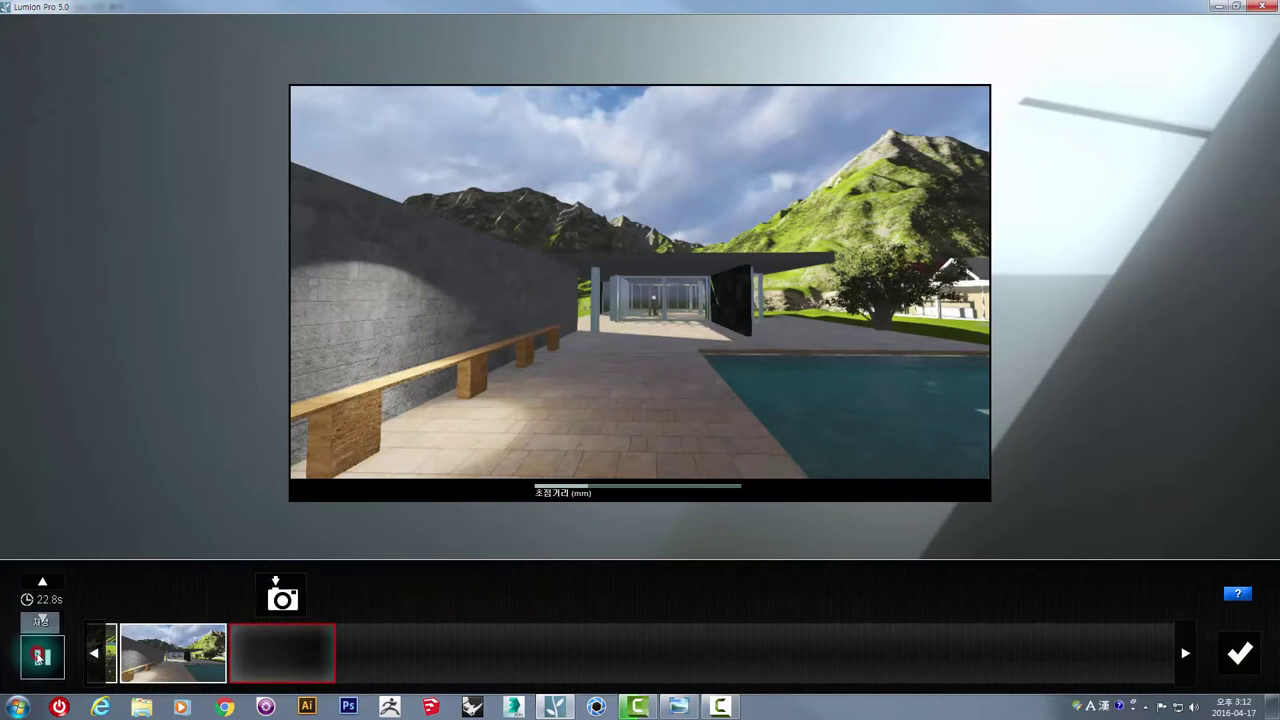
Preview the 22.8-second clip, check its keyframe views, and accept it into slot 2.
click(38, 657)
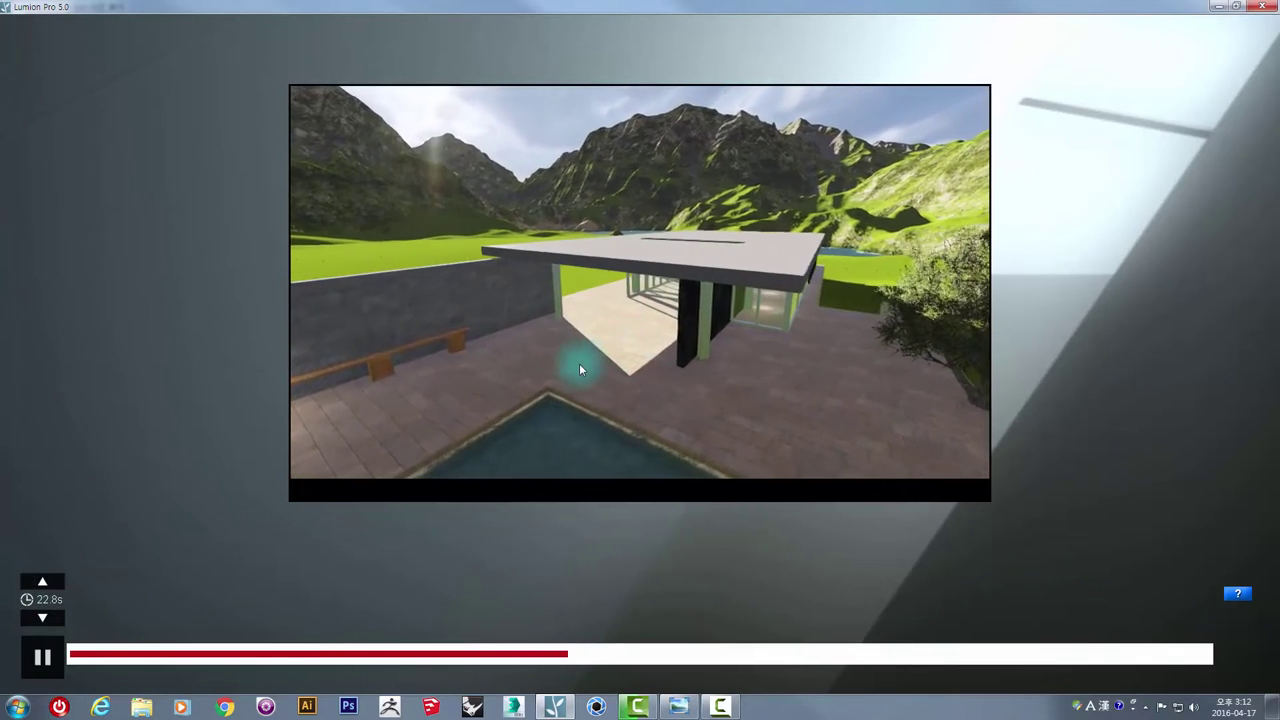
click(40, 657)
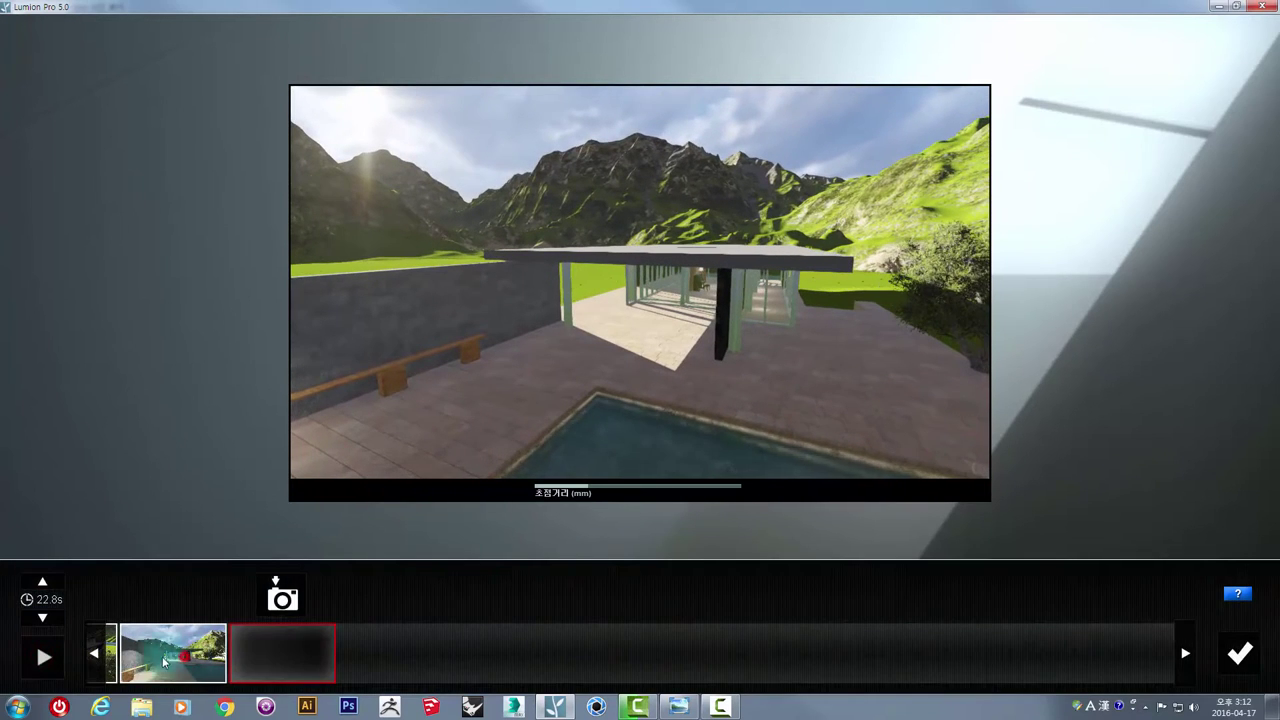
click(165, 661)
click(109, 659)
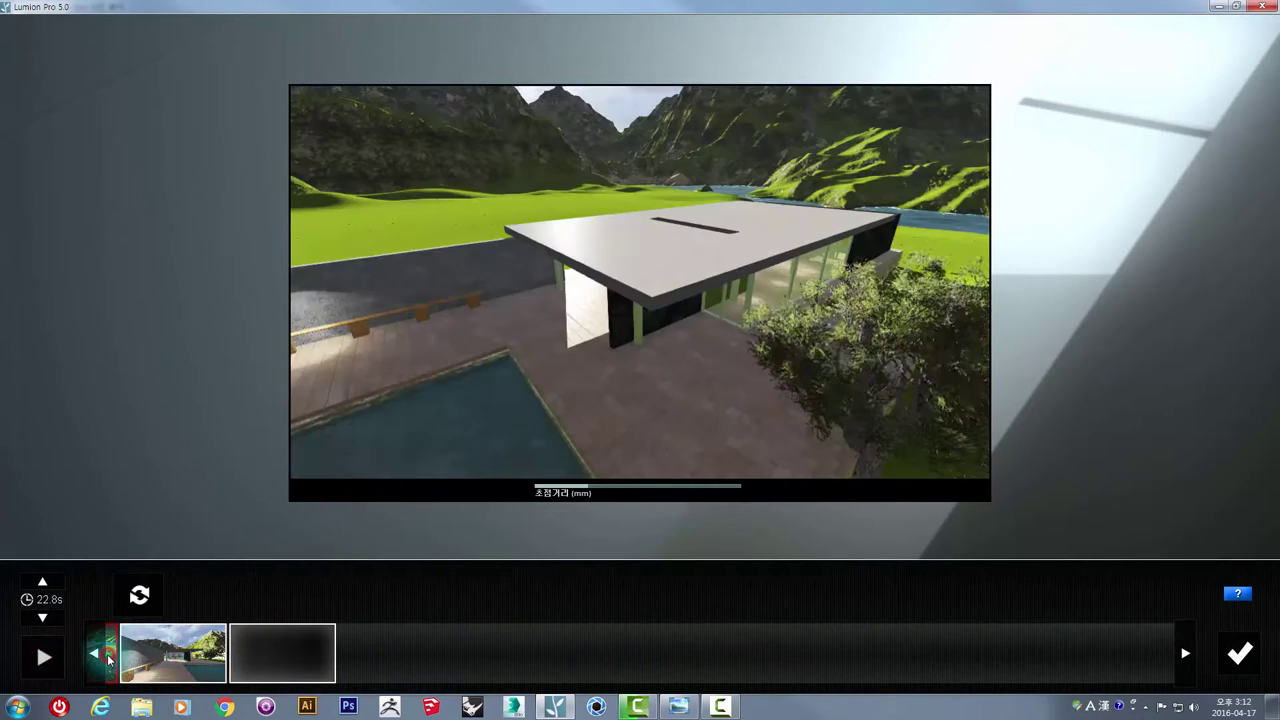
click(193, 659)
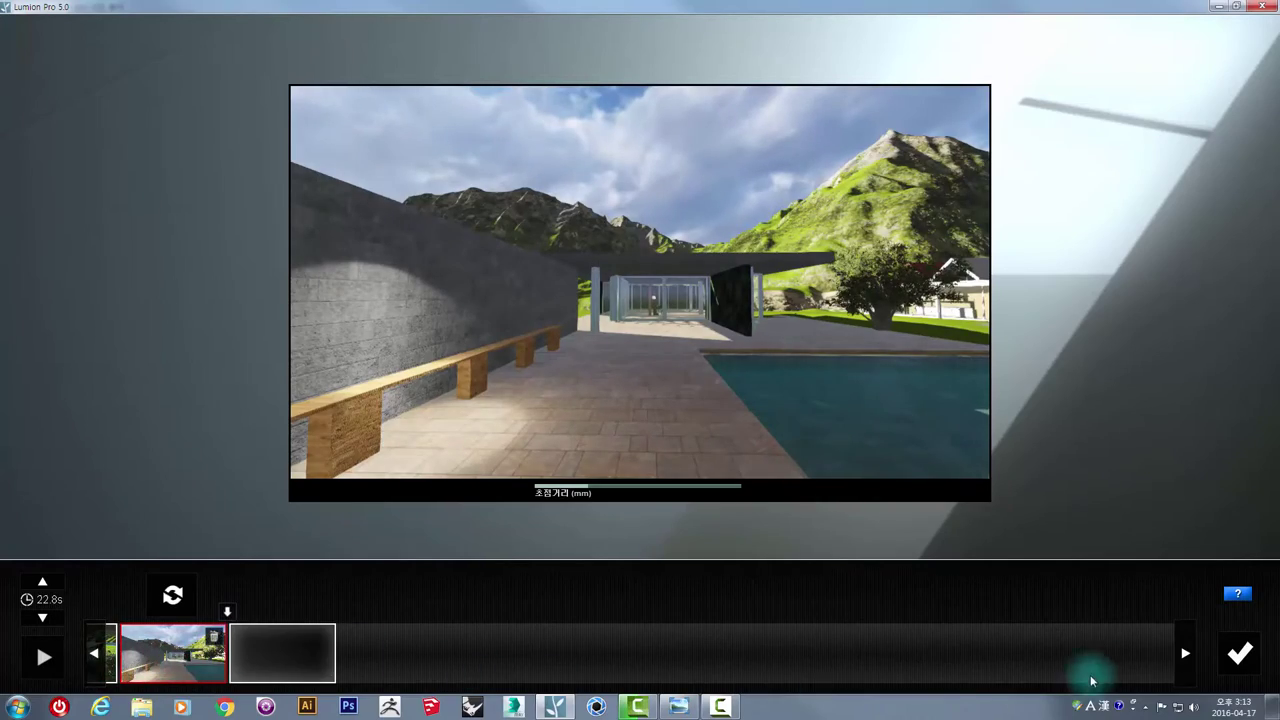
click(1240, 653)
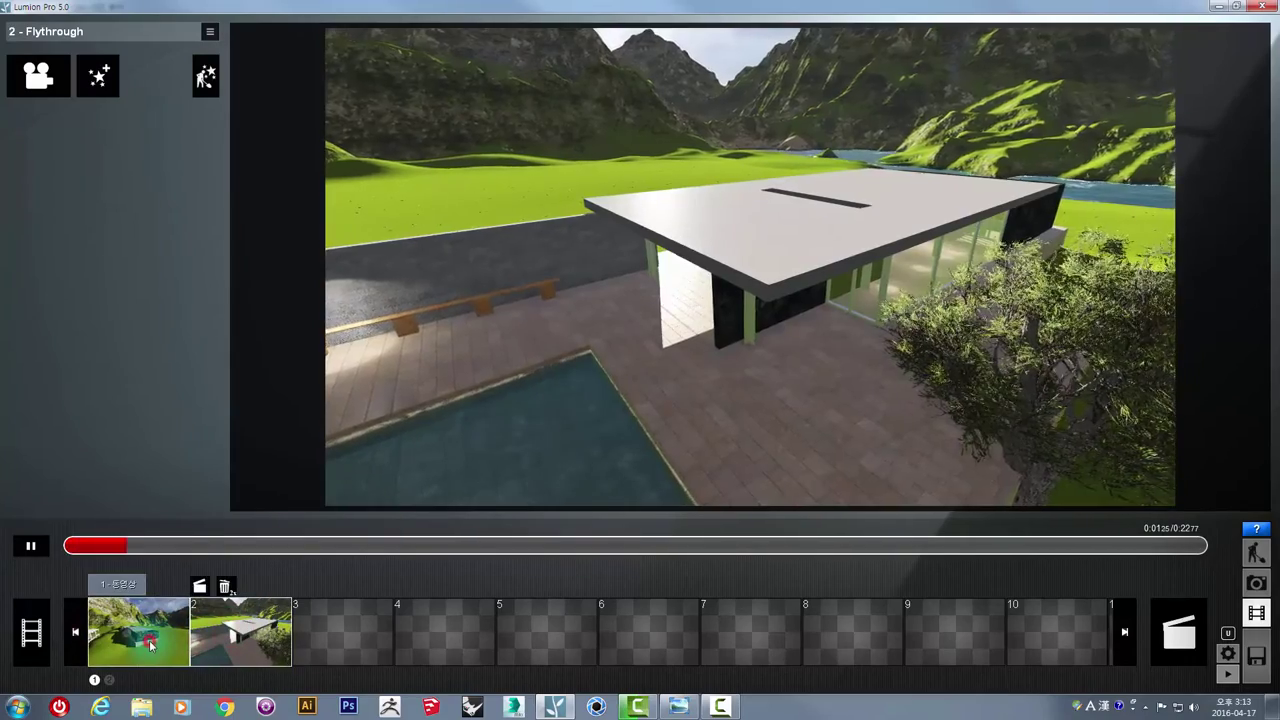
mouse_move(138, 631)
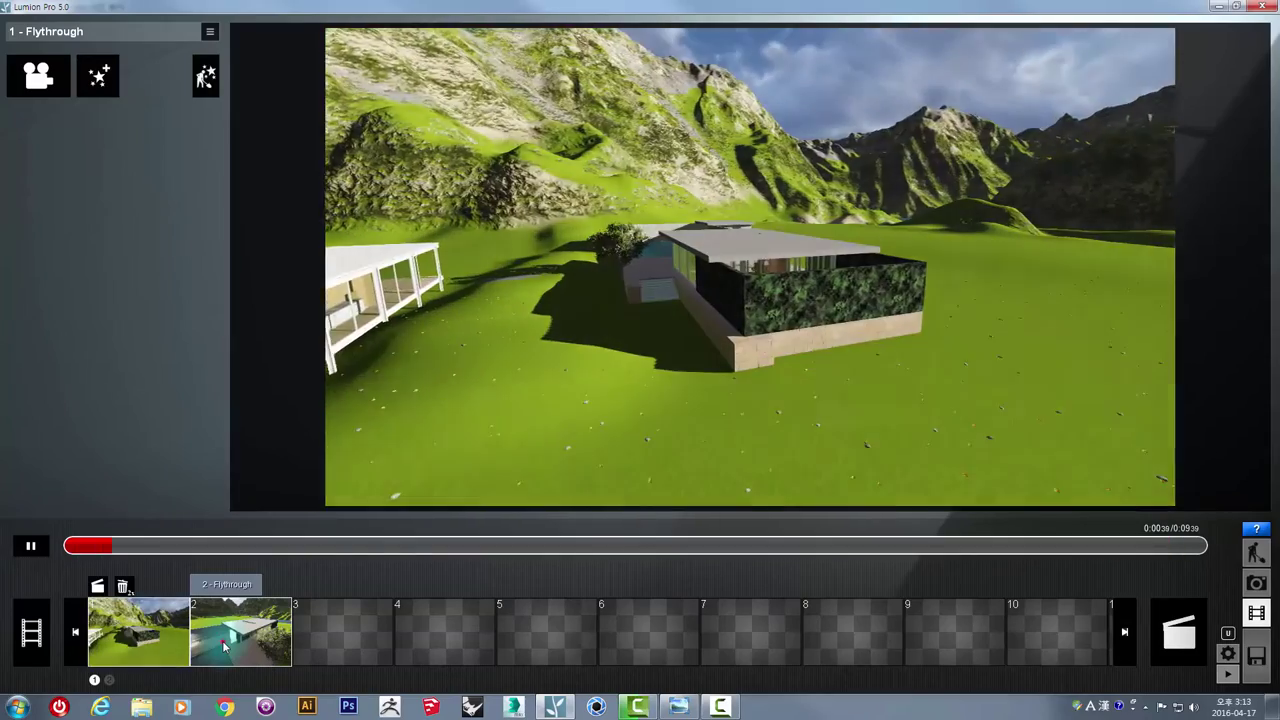
Play the second clip and the full 32-second main movie, then open slot 3's add-clip choices.
click(224, 647)
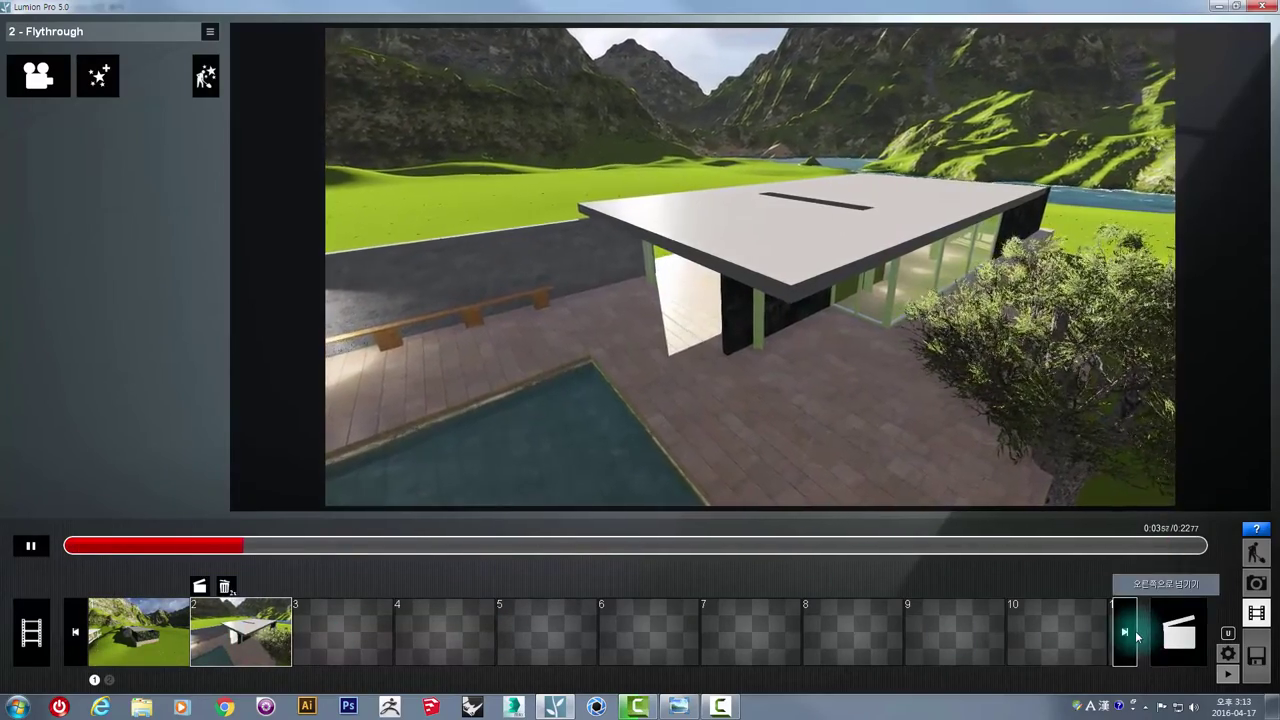
click(30, 640)
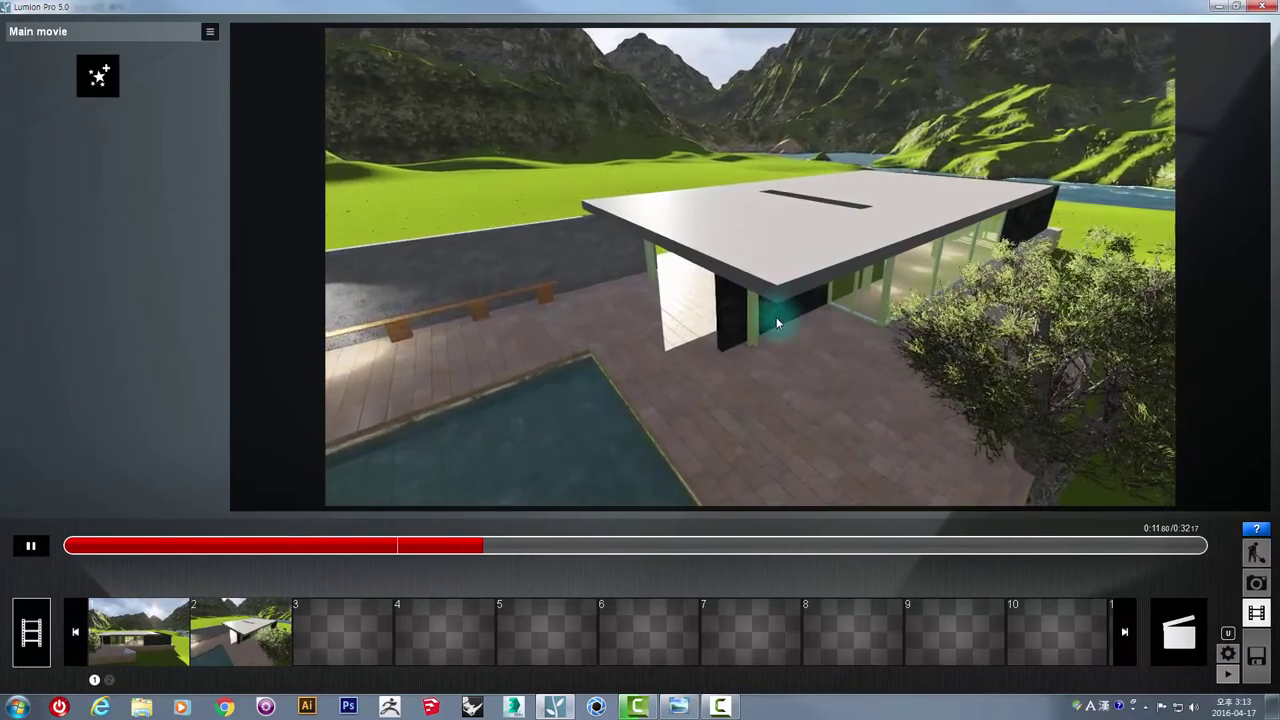
click(327, 628)
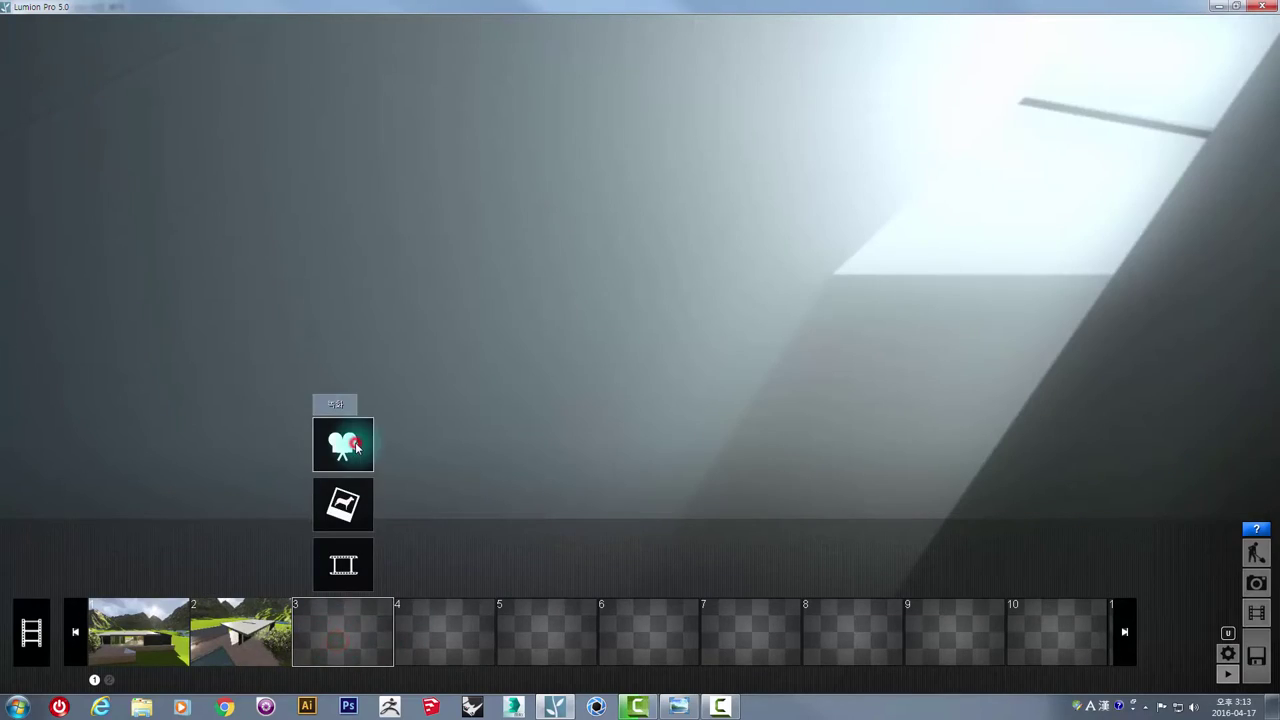
Start a new clip and keyframe the tiled plaza view of the pillar, bench and pool.
click(355, 442)
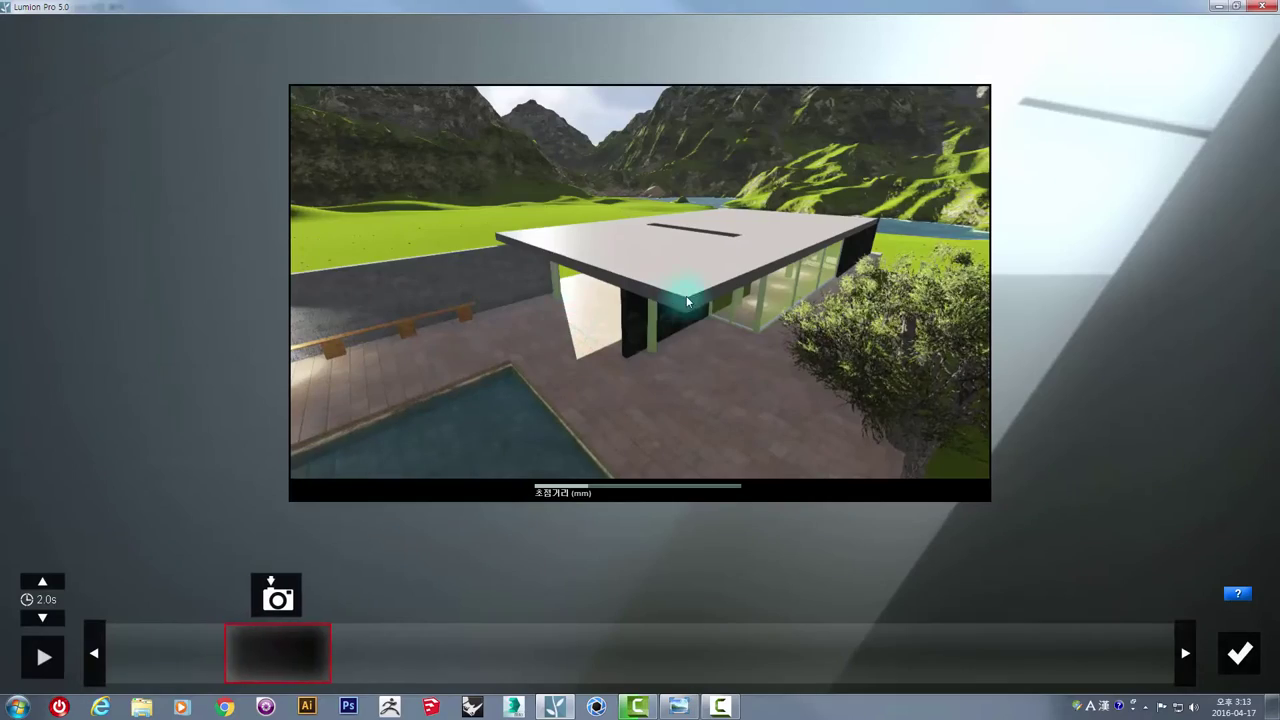
mouse_move(687, 301)
right_down()
mouse_move(623, 277)
mouse_move(583, 211)
mouse_move(626, 197)
mouse_move(677, 271)
right_up()
key(w)
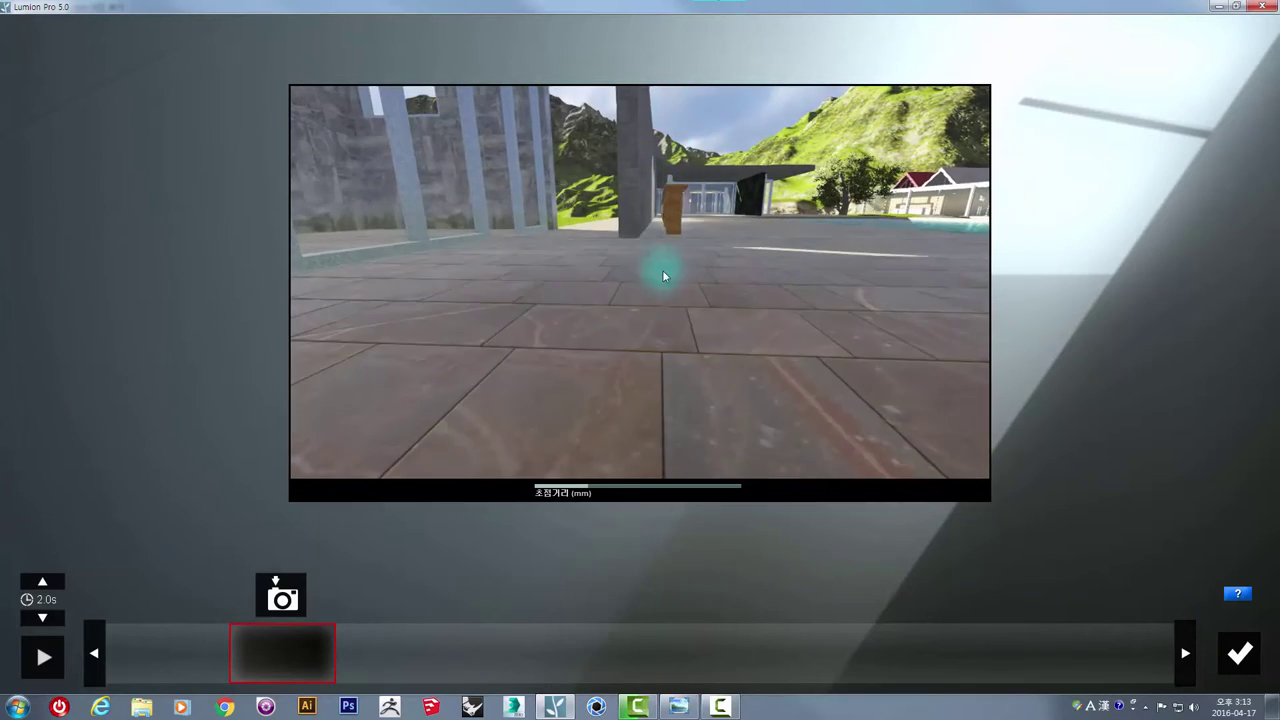
mouse_move(663, 276)
right_down()
mouse_move(746, 229)
mouse_move(730, 257)
mouse_move(660, 299)
right_up()
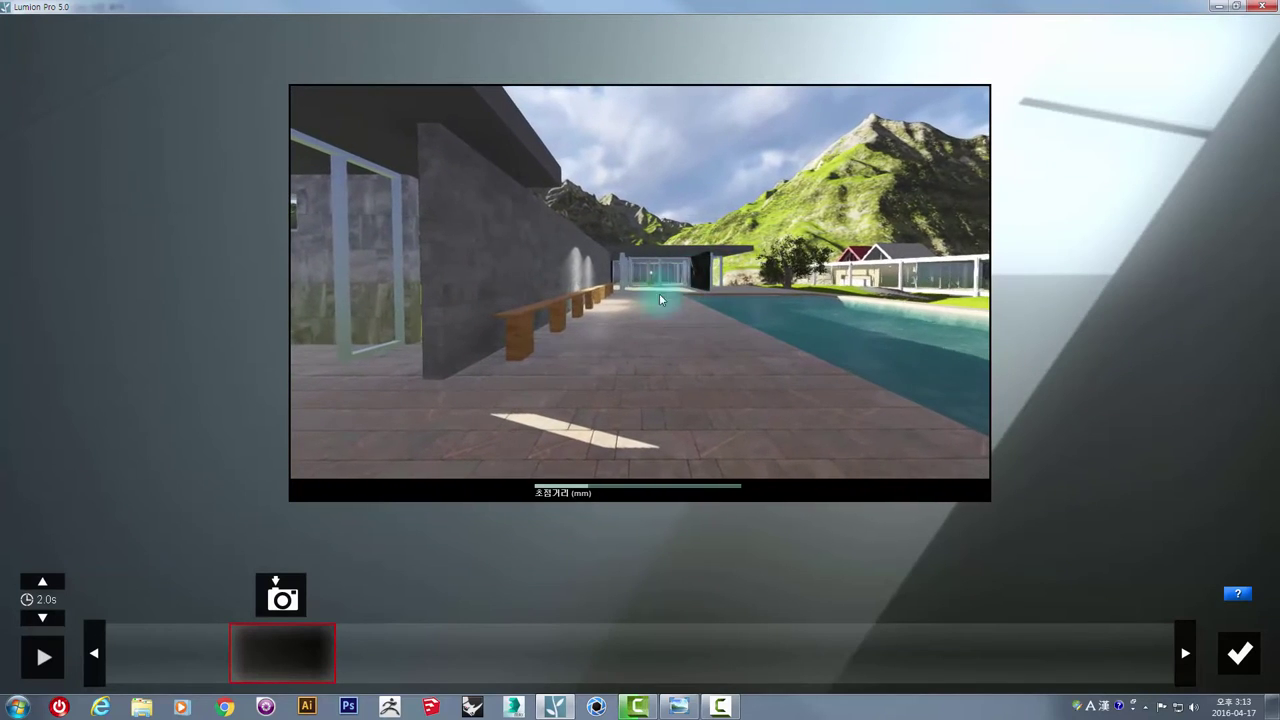
click(288, 599)
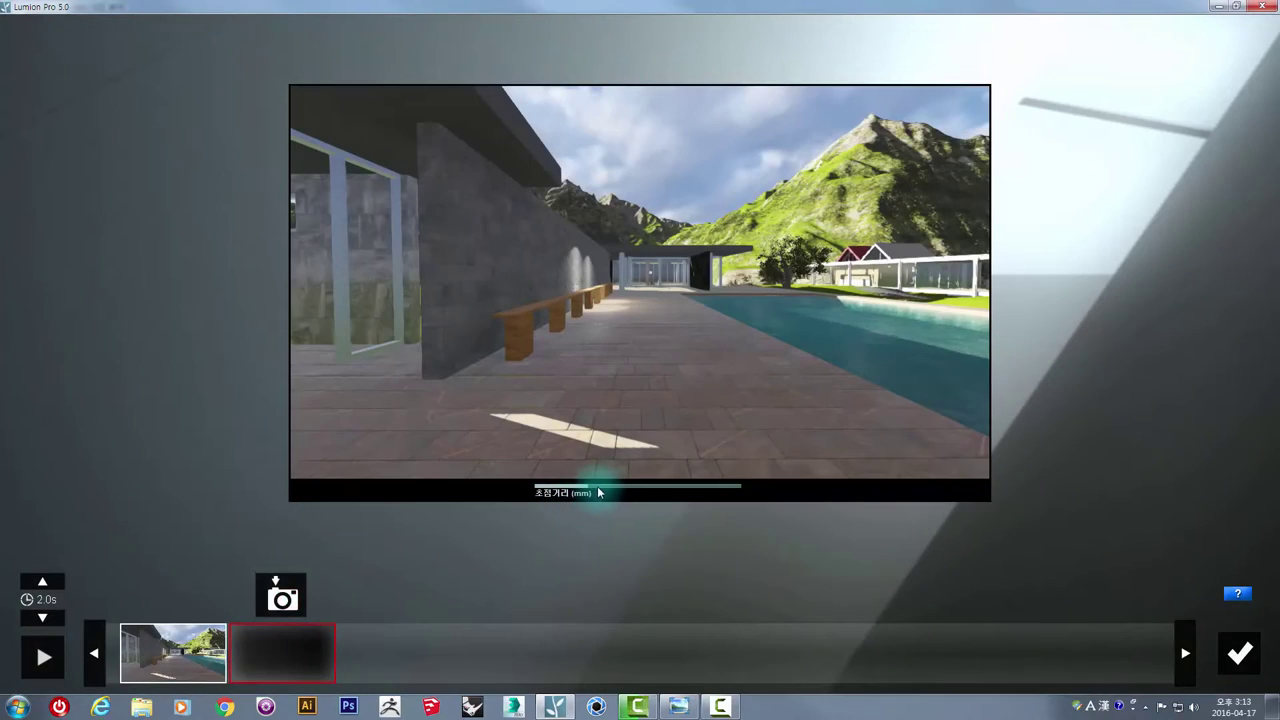
Set focal length to 89.6, move toward the glass building, and keyframe the piano interior.
drag(599, 489, 670, 484)
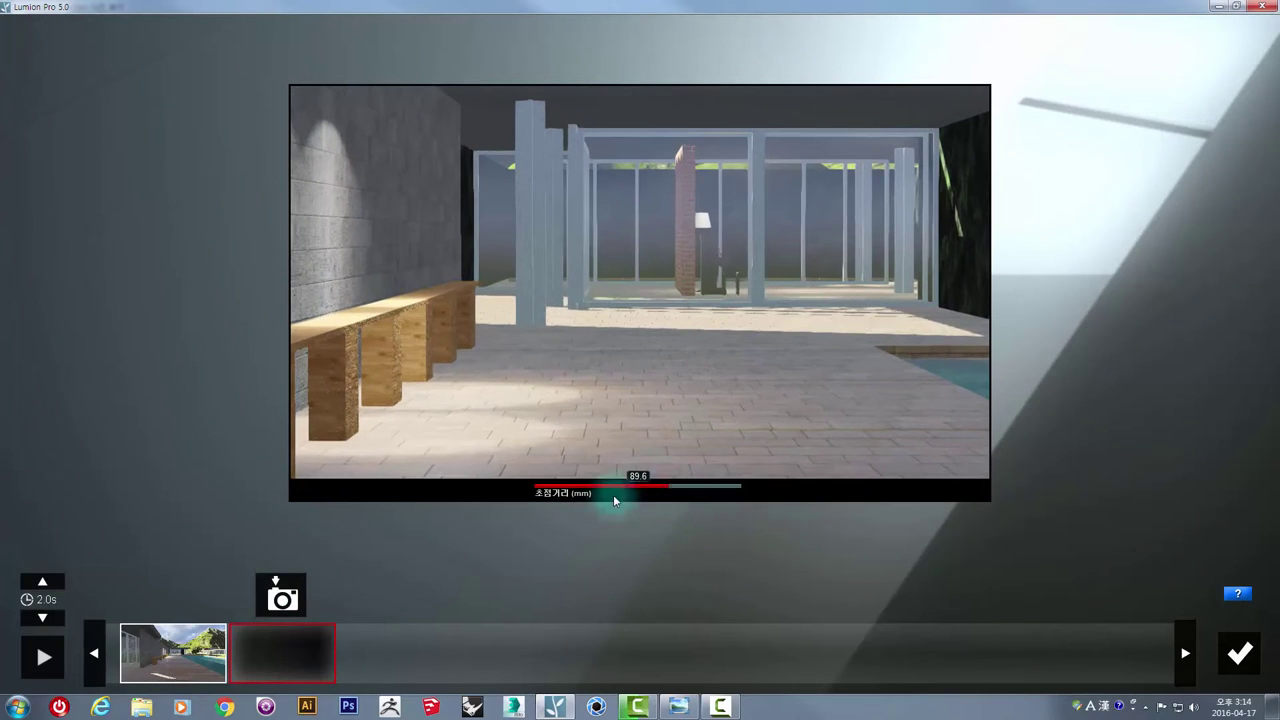
right_drag(689, 366, 620, 346)
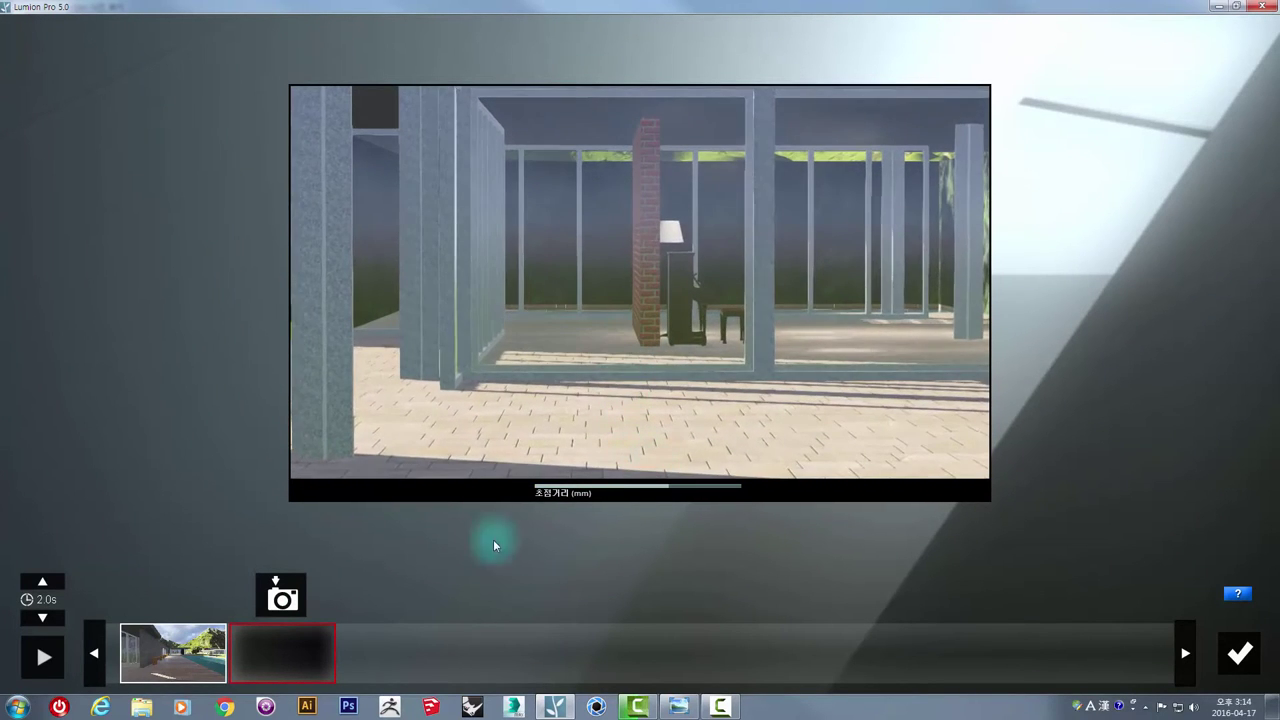
click(281, 596)
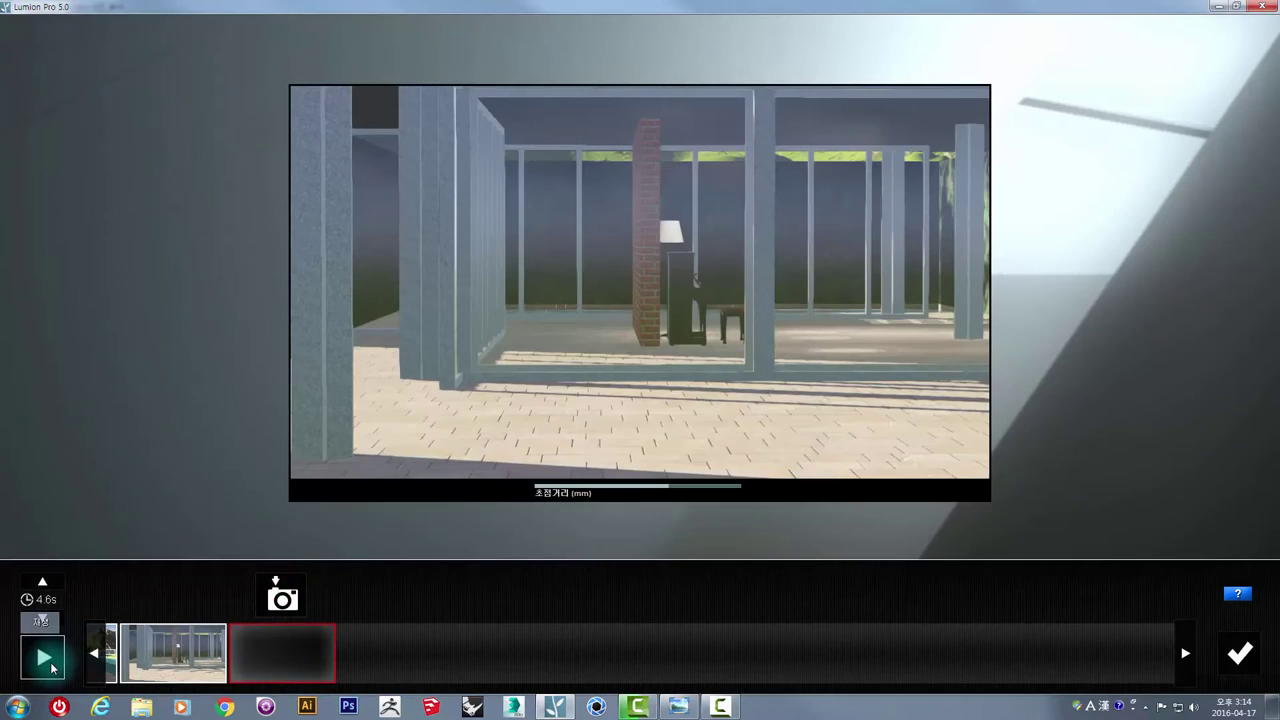
Preview the clip, check both keyframe views, lengthen its duration, and preview again.
click(43, 657)
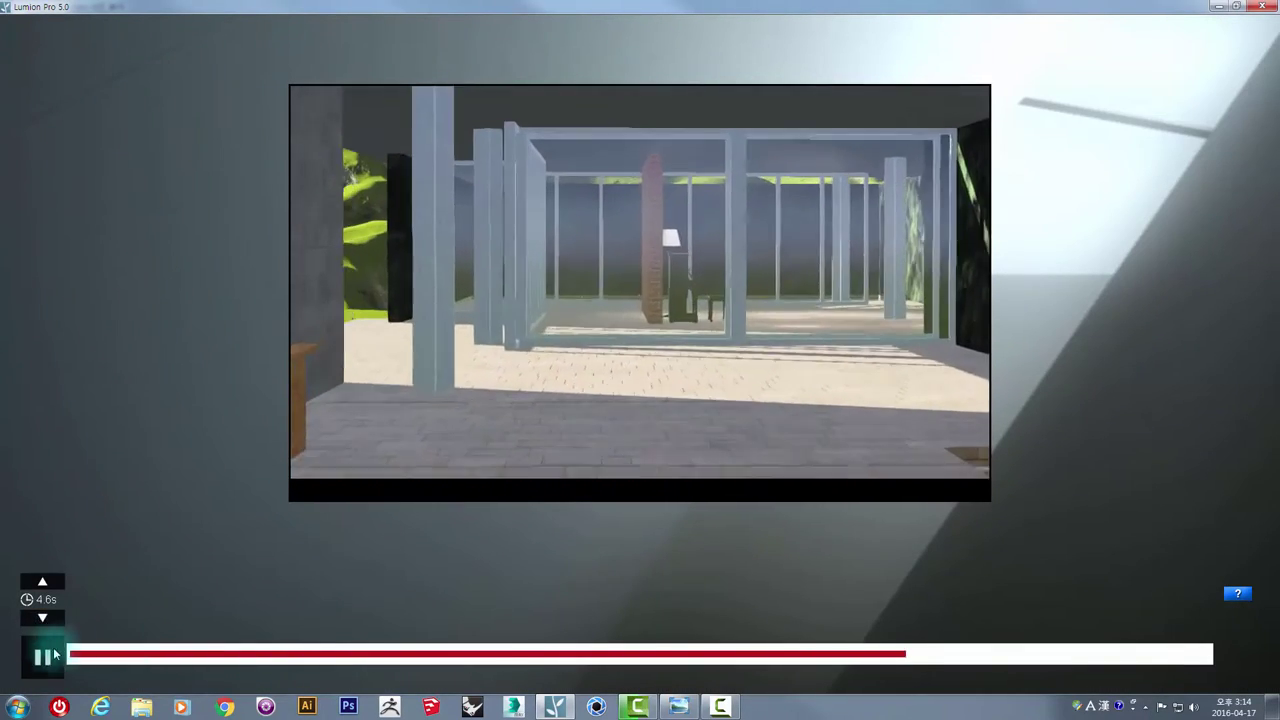
click(44, 656)
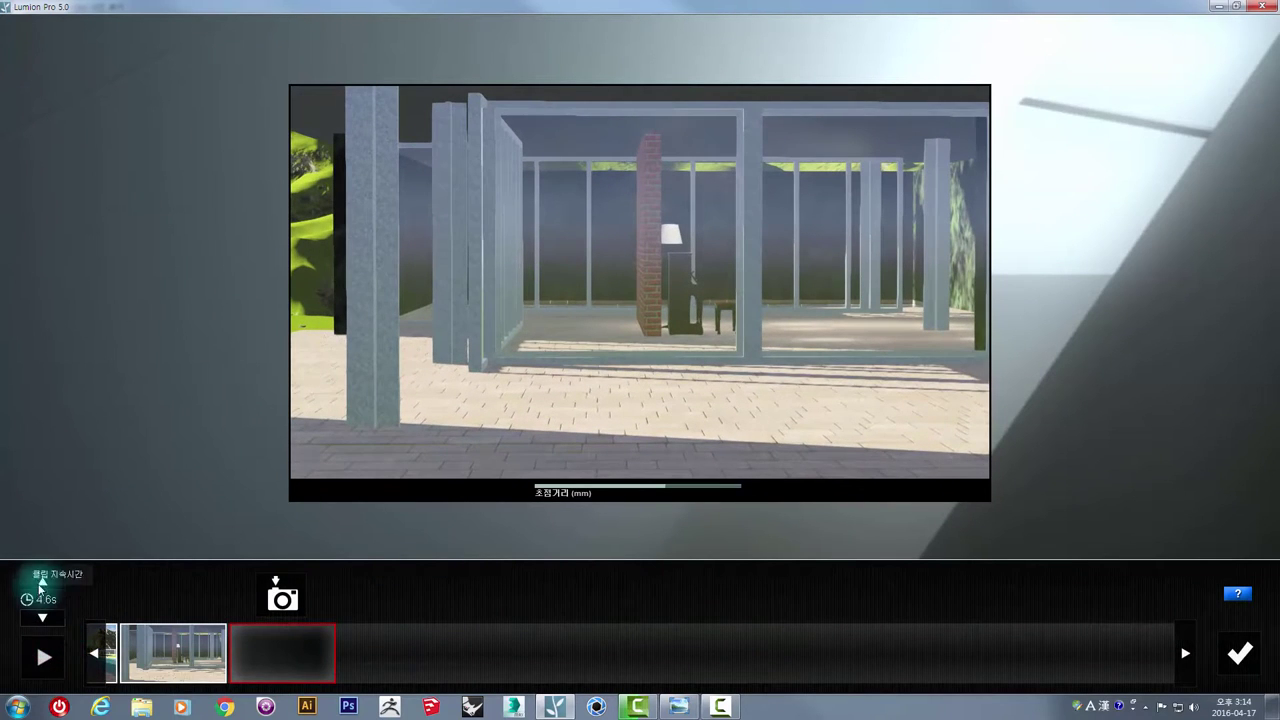
click(166, 661)
click(110, 656)
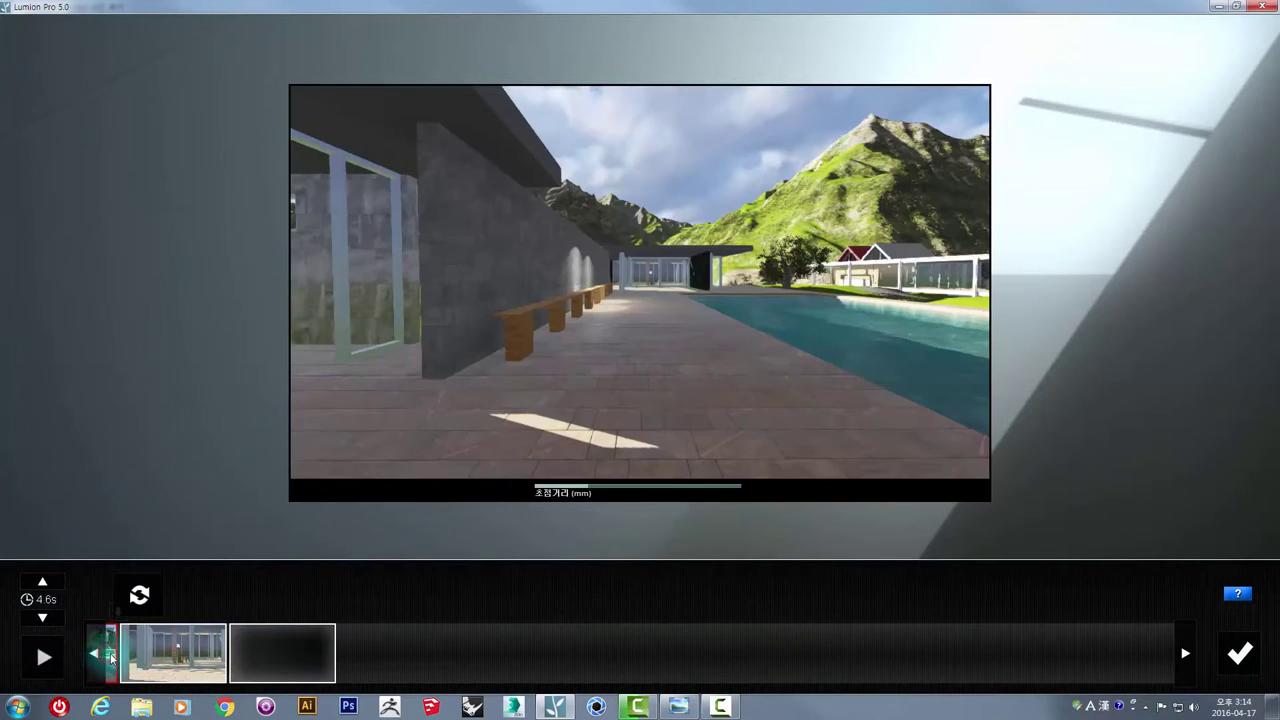
click(42, 583)
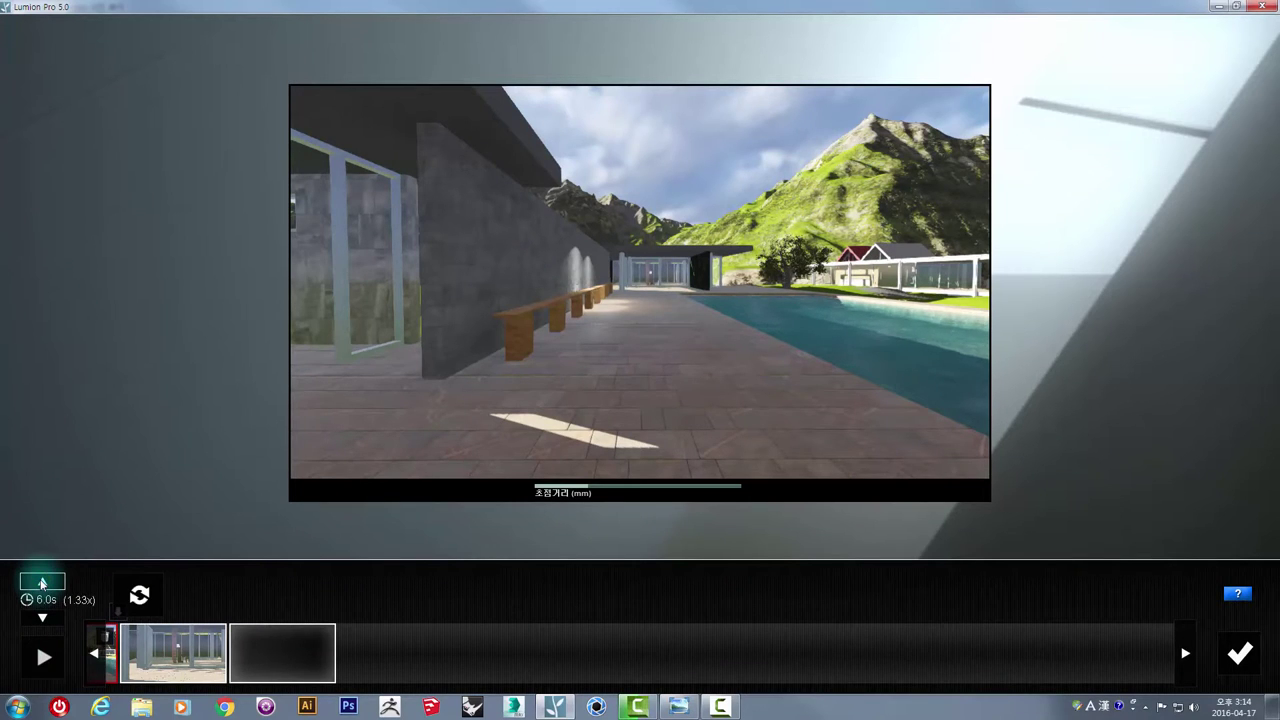
click(43, 660)
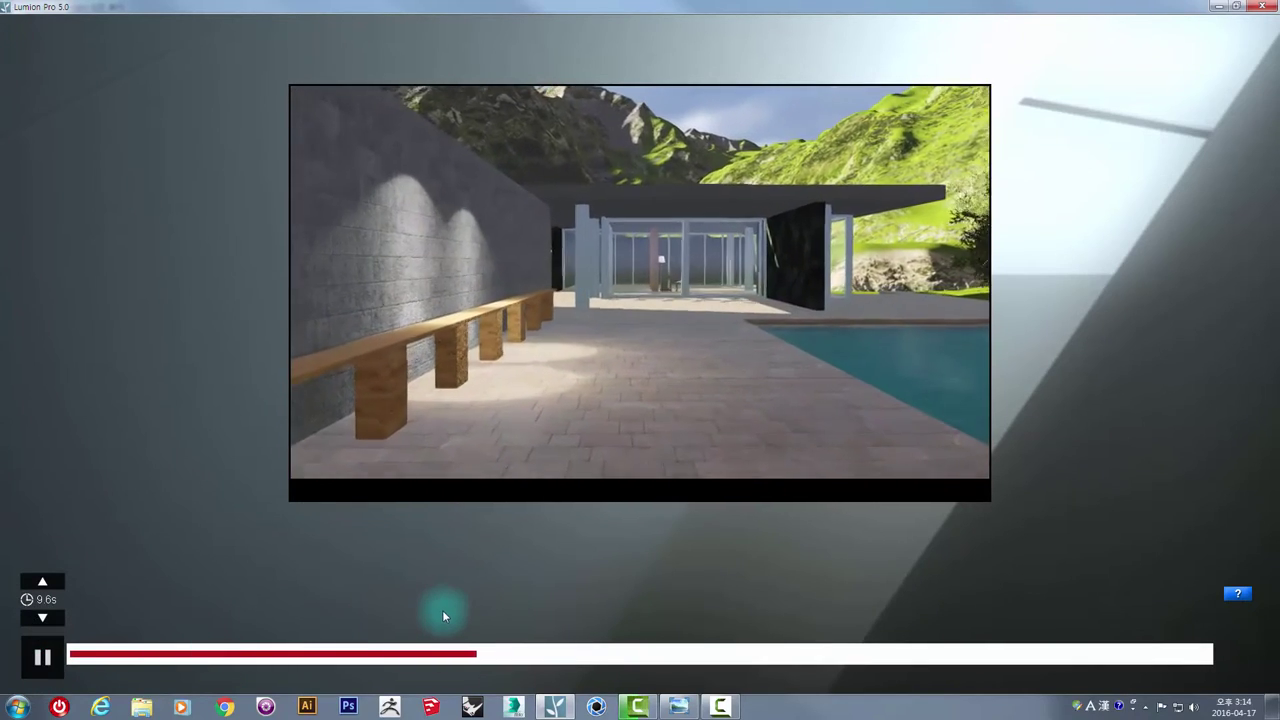
click(43, 660)
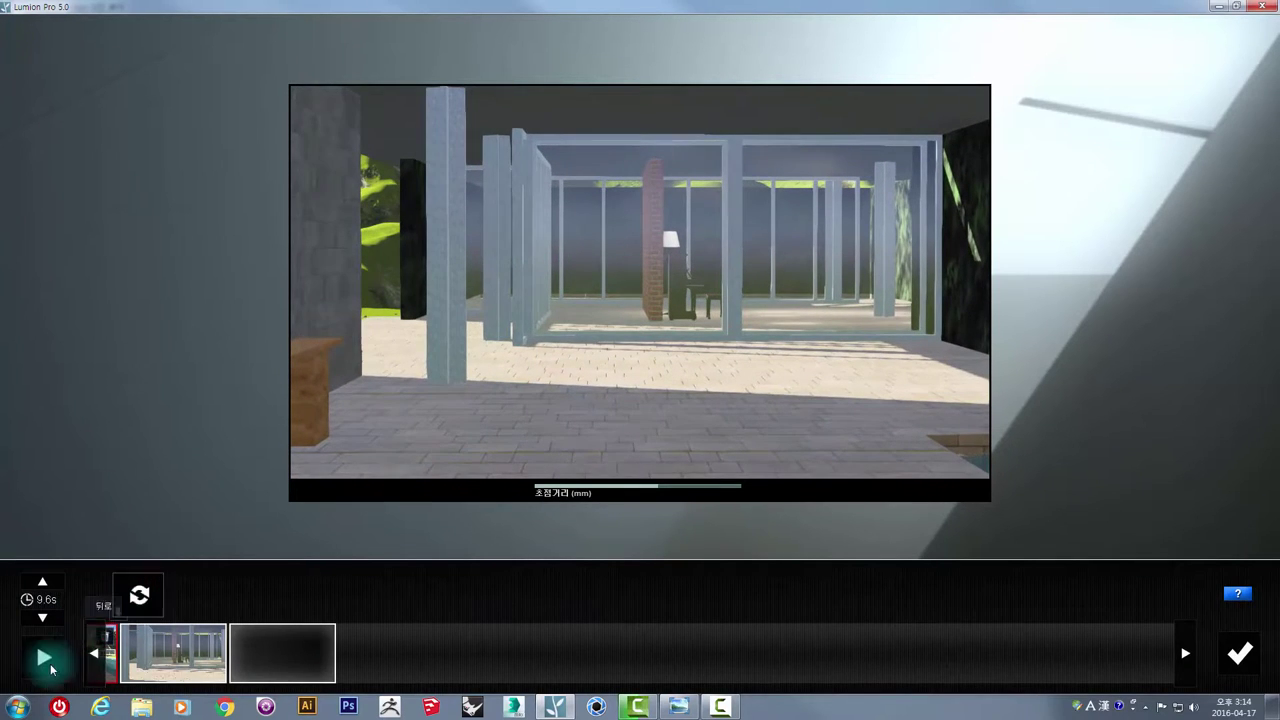
Stretch the clip to 12.8 seconds, update the interior keyframe, preview, and accept into slot 3.
click(112, 660)
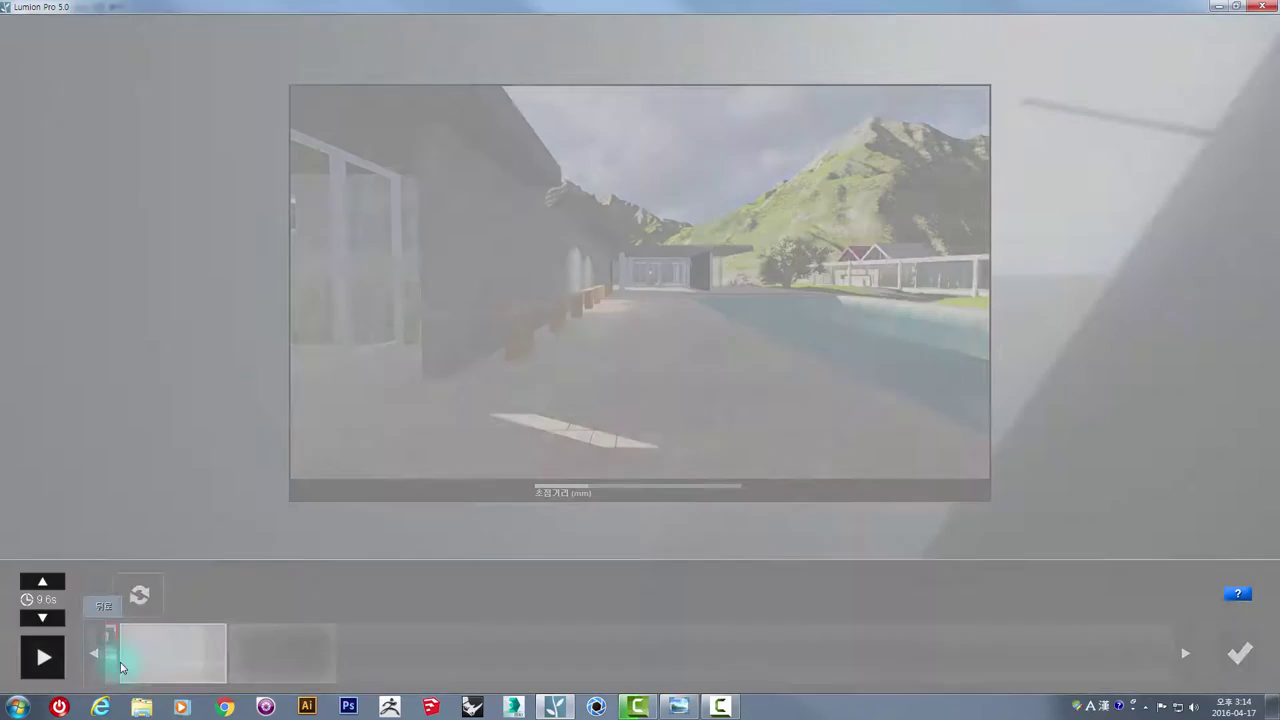
click(174, 655)
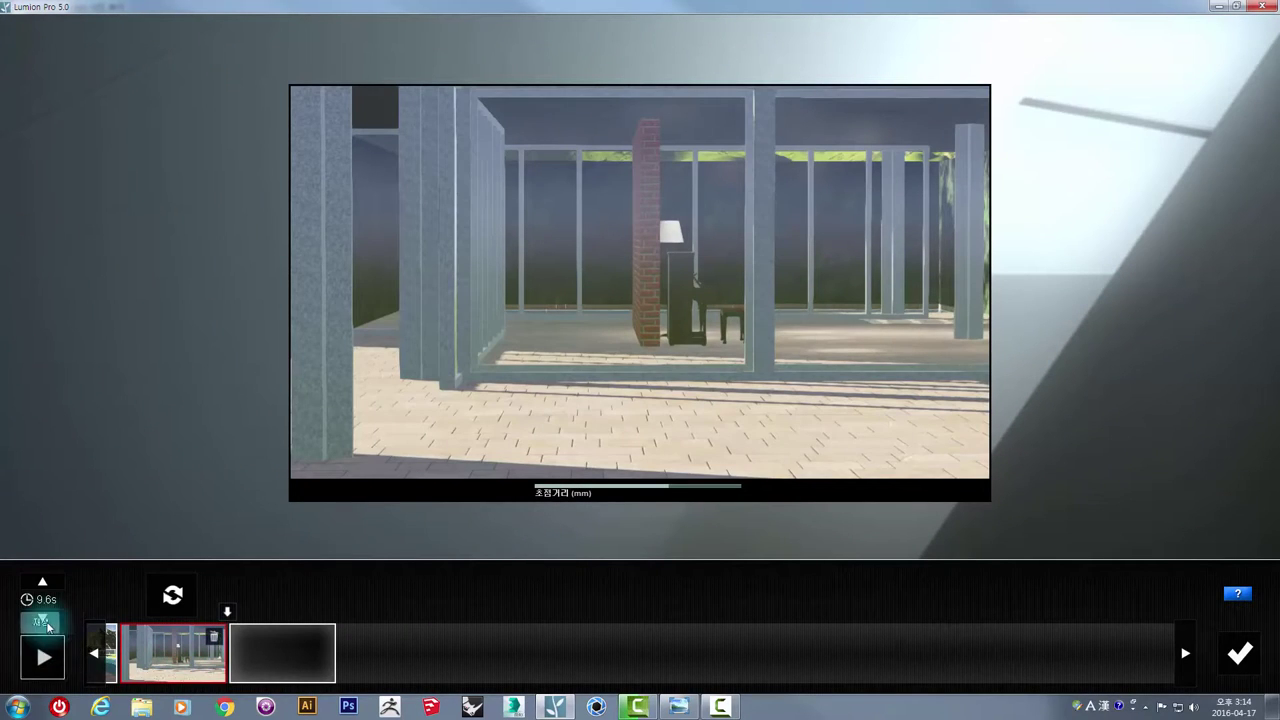
drag(44, 583, 40, 582)
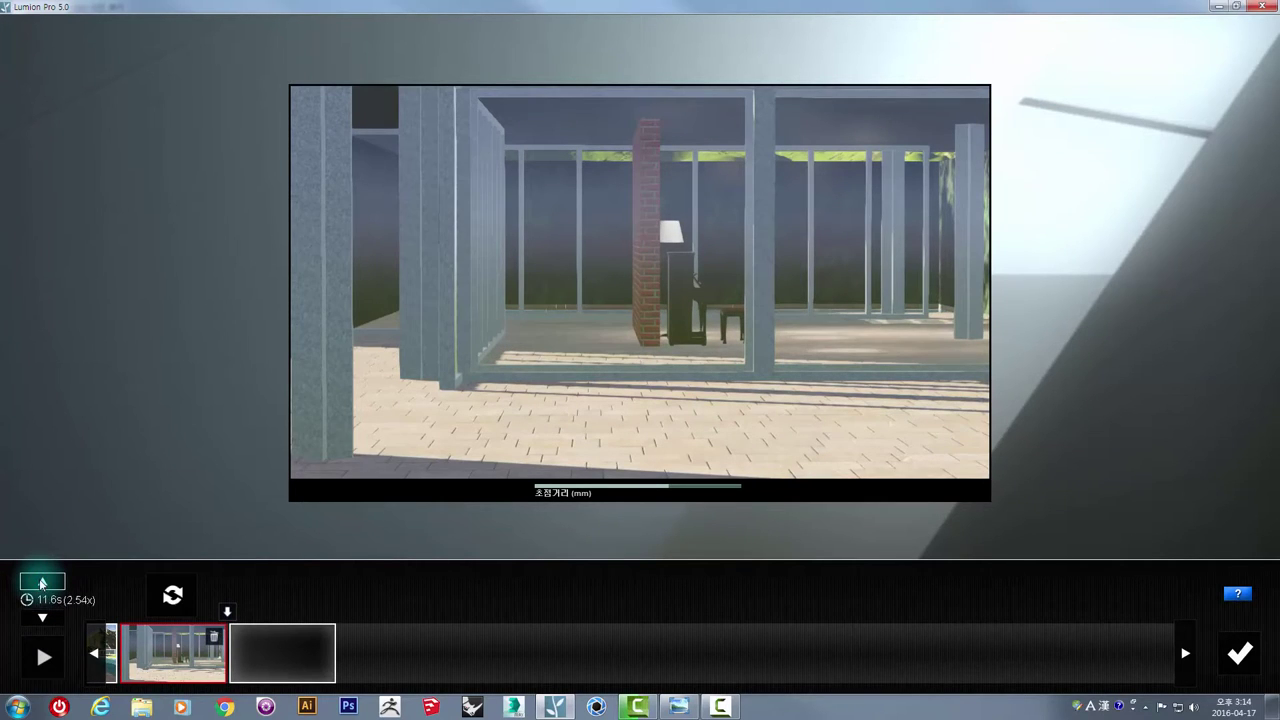
click(176, 598)
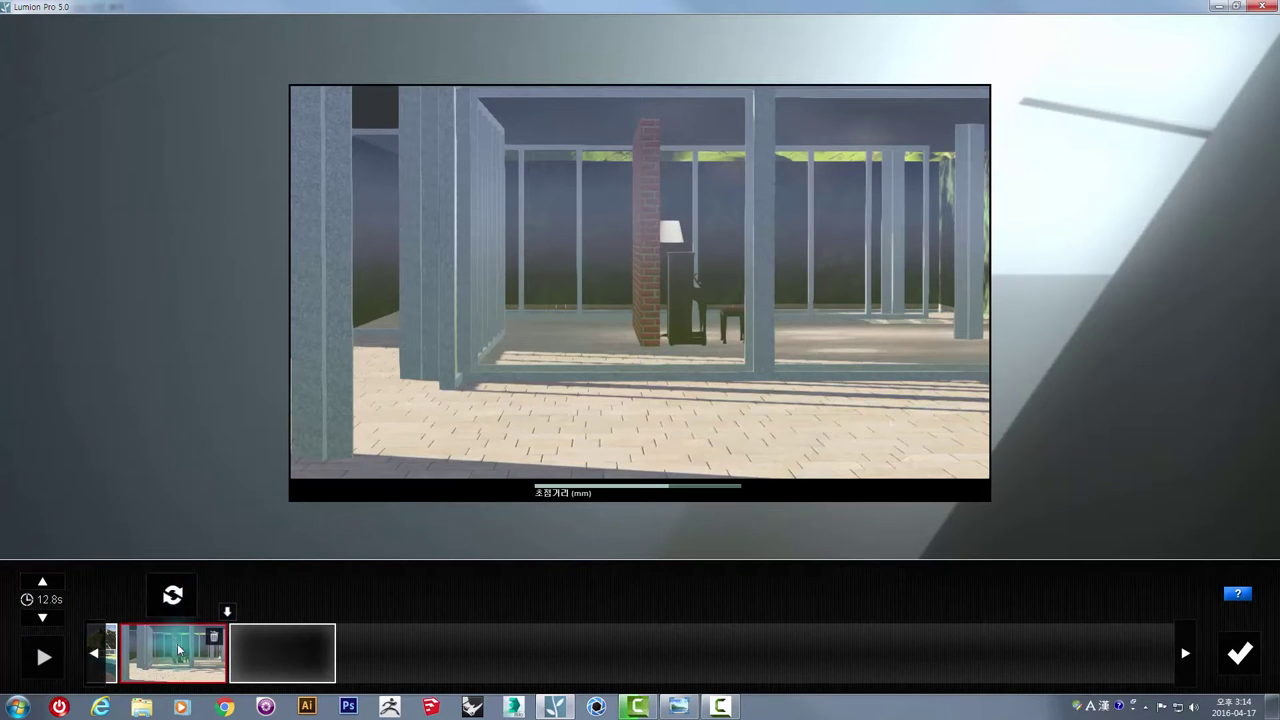
click(172, 595)
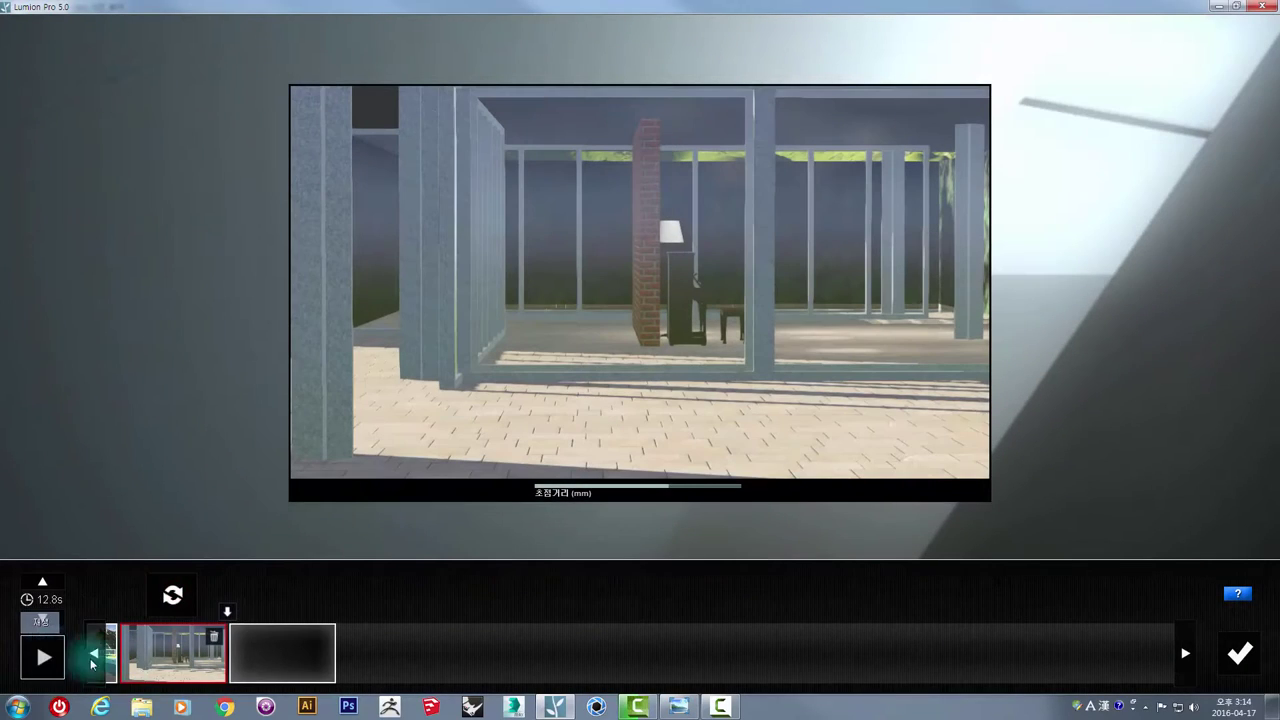
click(45, 657)
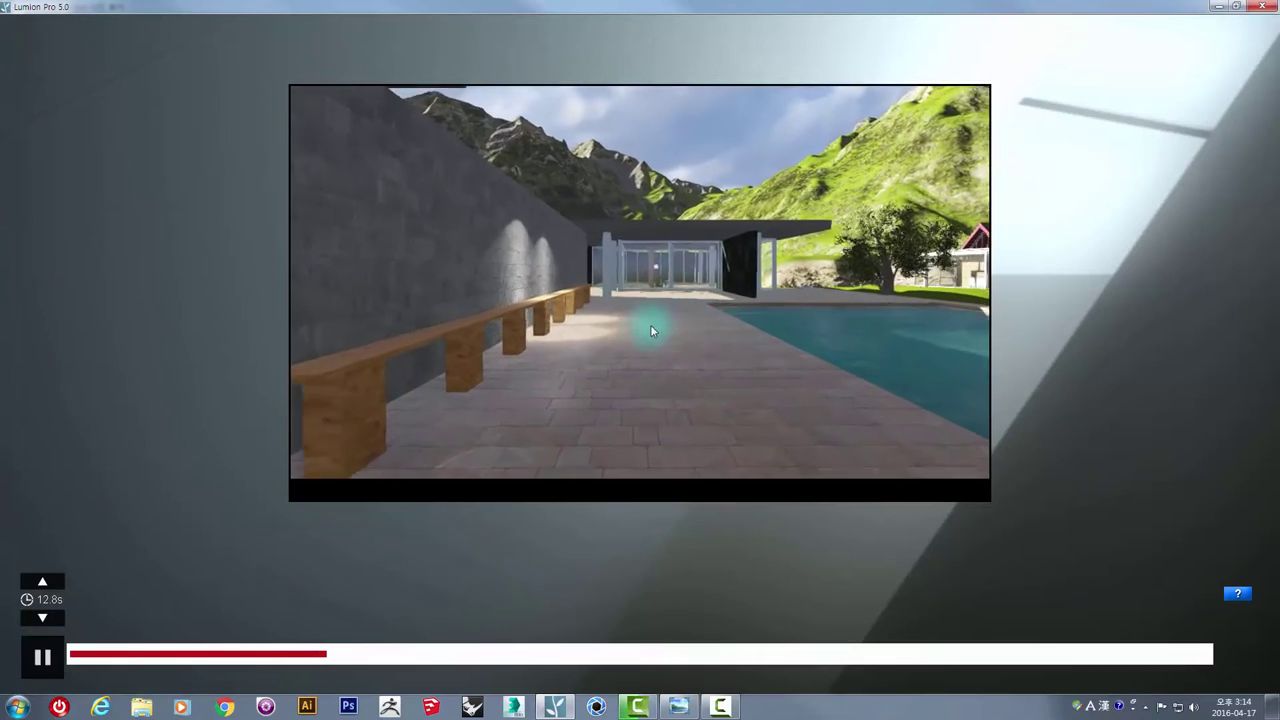
click(42, 657)
click(1241, 655)
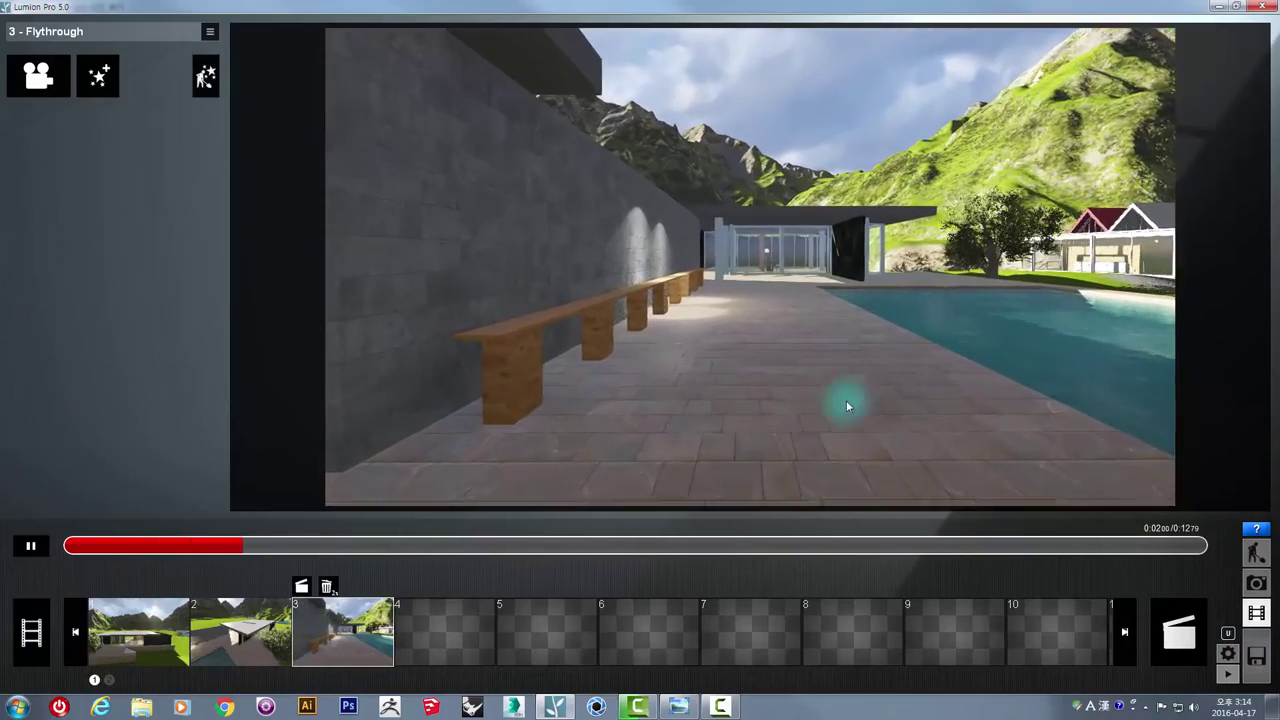
Show the whole Main movie and open its save-movie dialog (MP4, 25 fps, 360p).
click(33, 630)
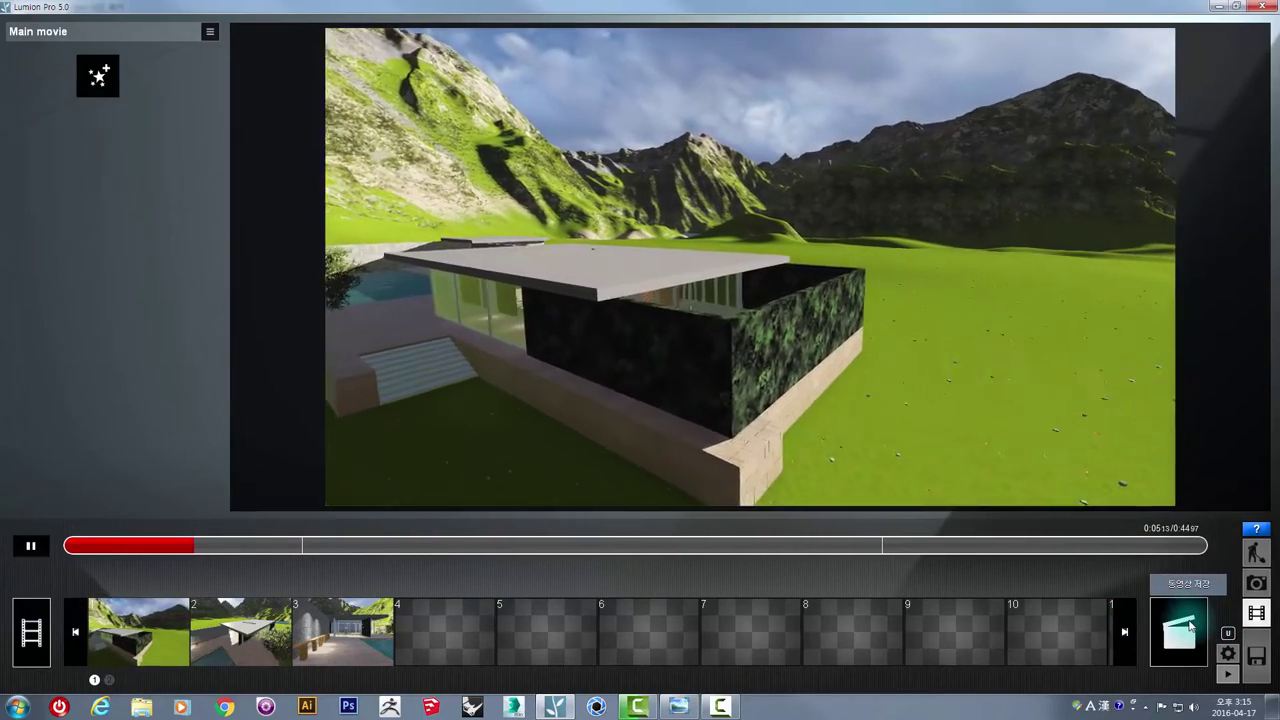
click(1190, 627)
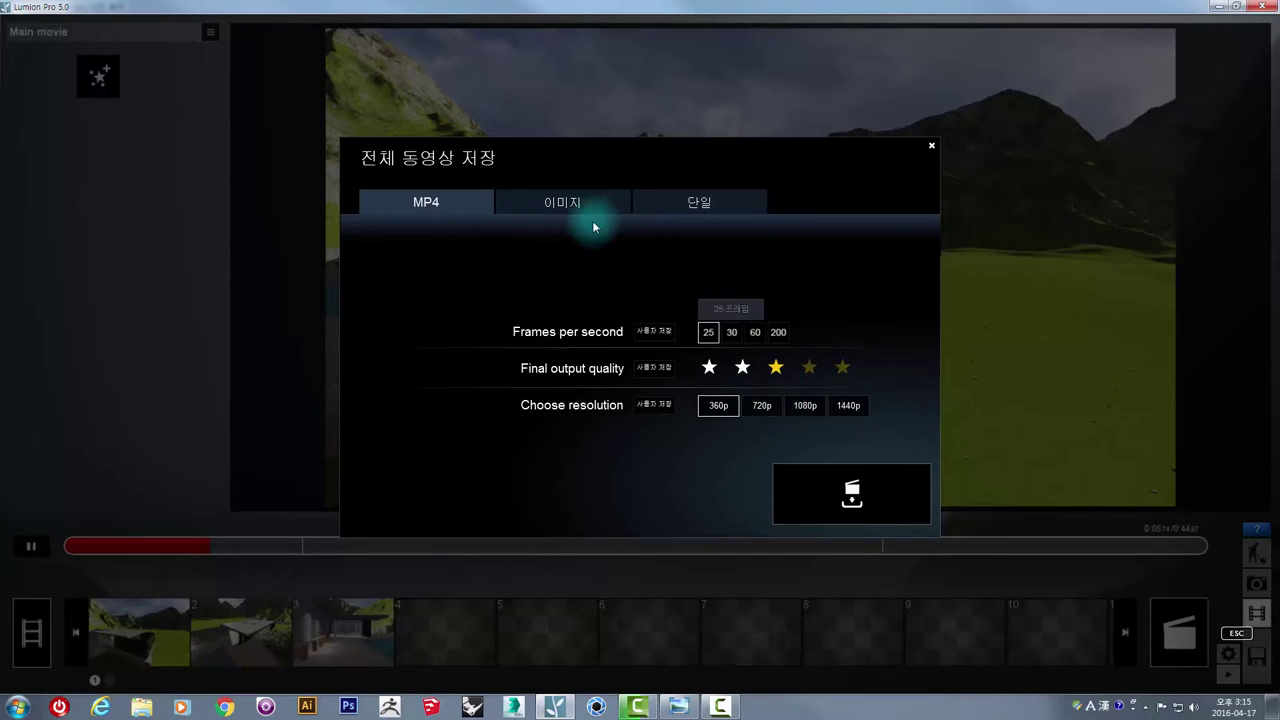
Browse the image-sequence, MP4 and single-shot output options, then close the dialog without saving.
click(548, 203)
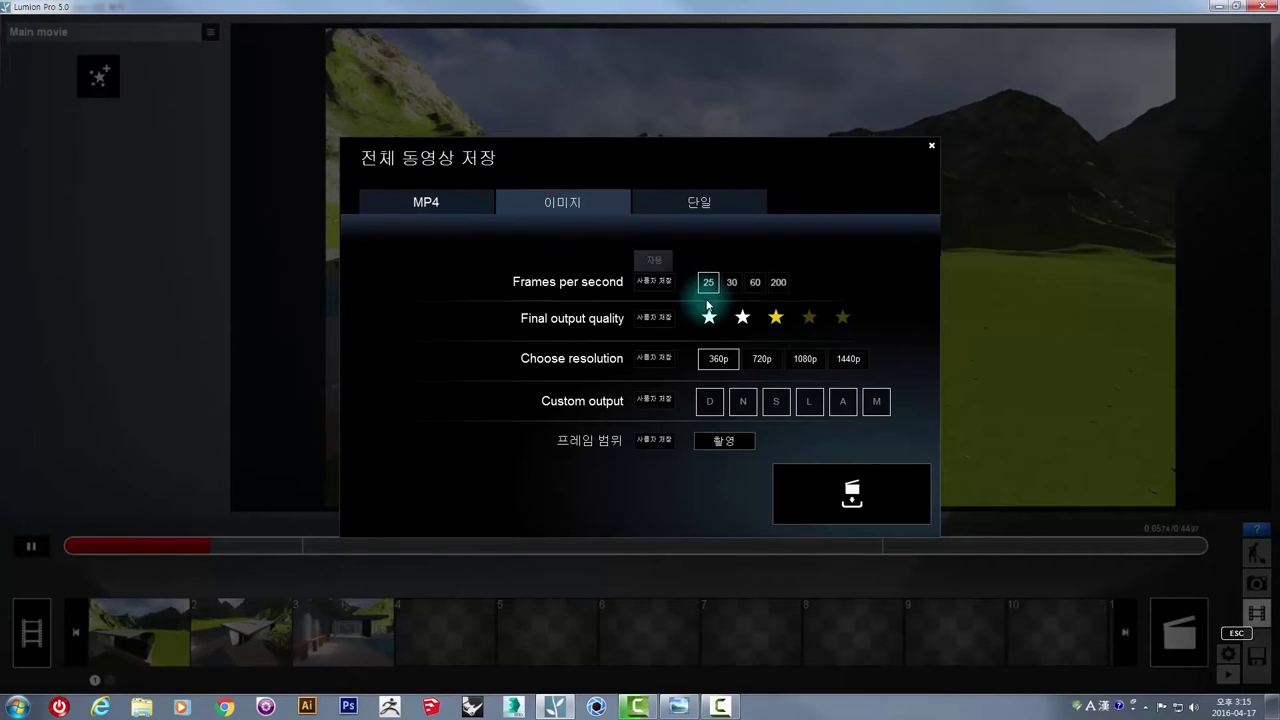
click(437, 208)
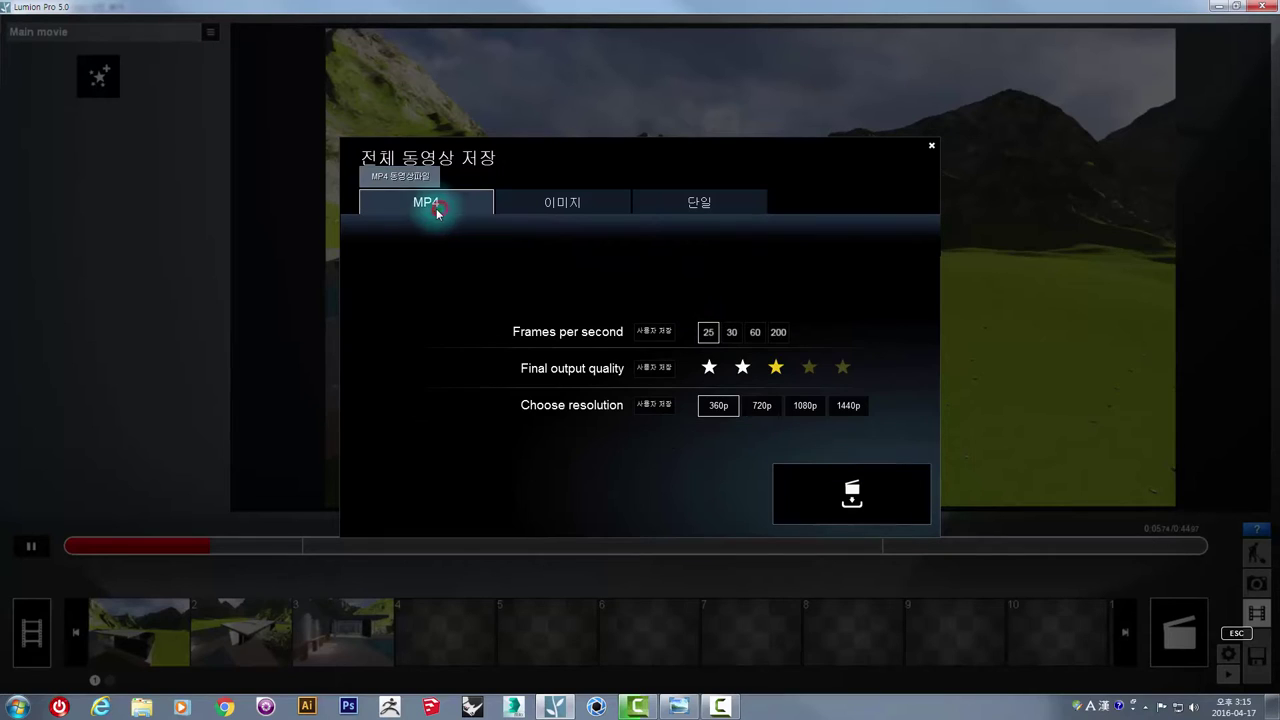
click(566, 205)
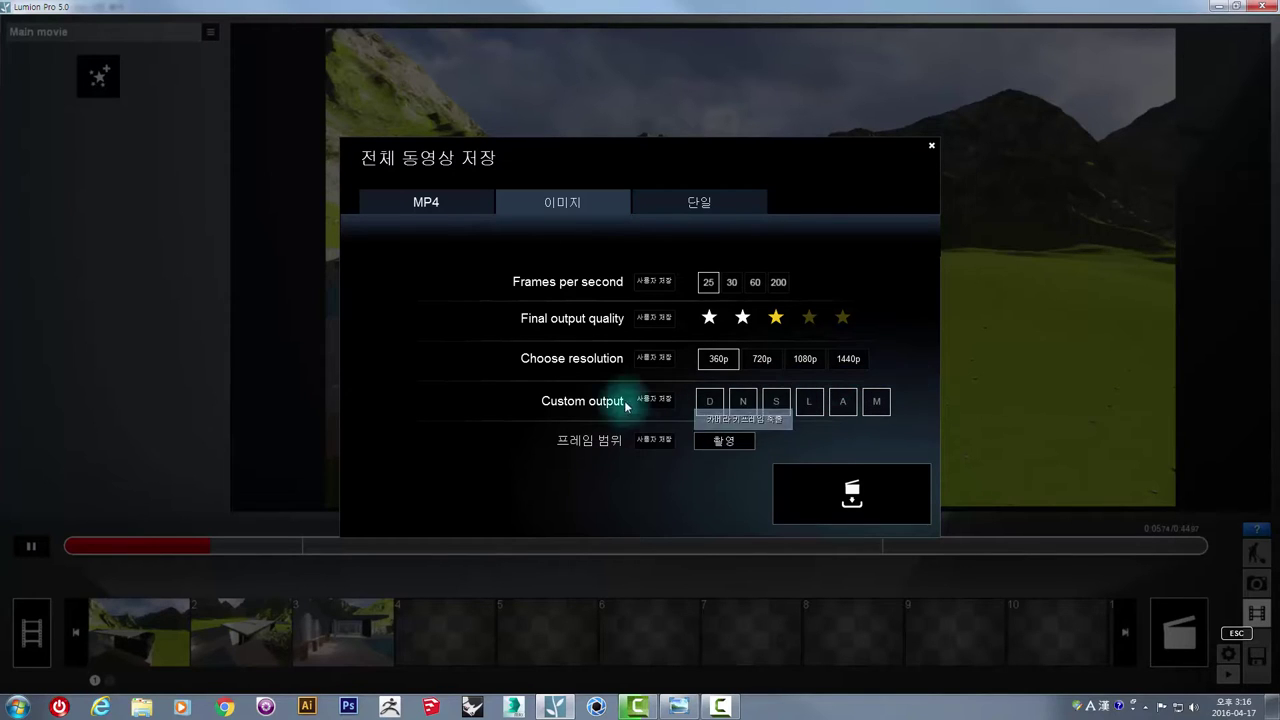
click(702, 208)
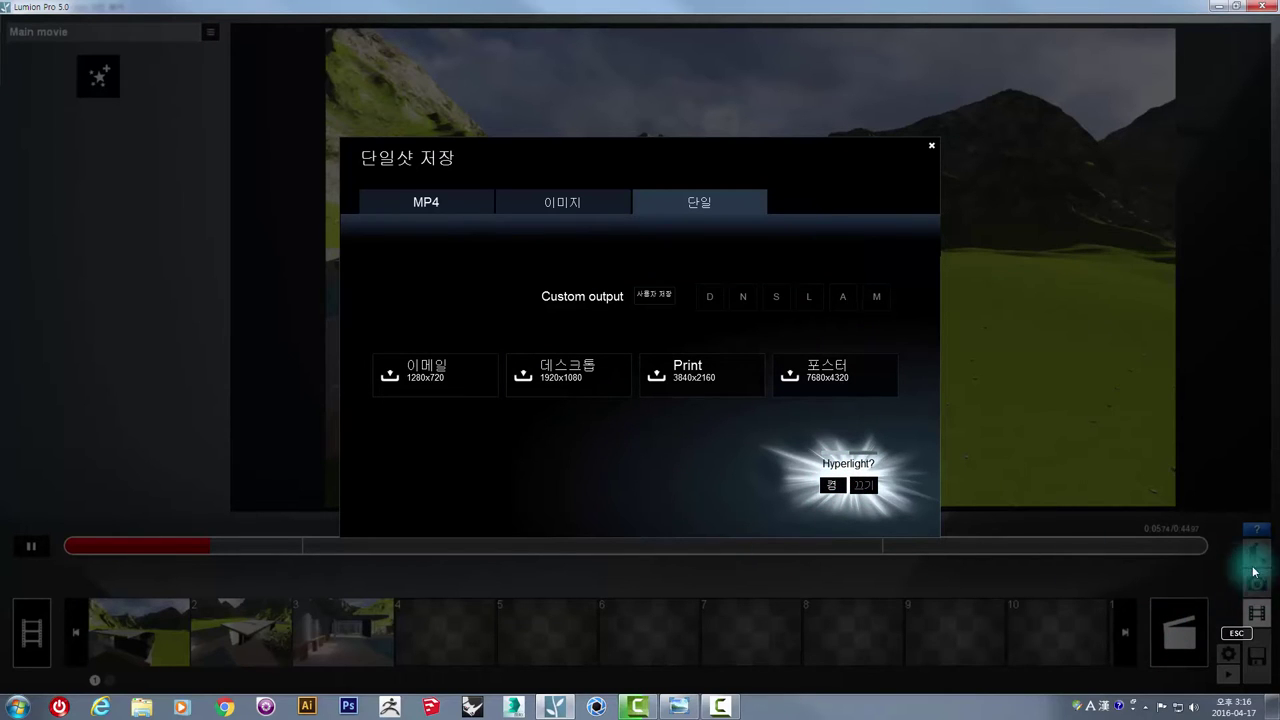
click(932, 148)
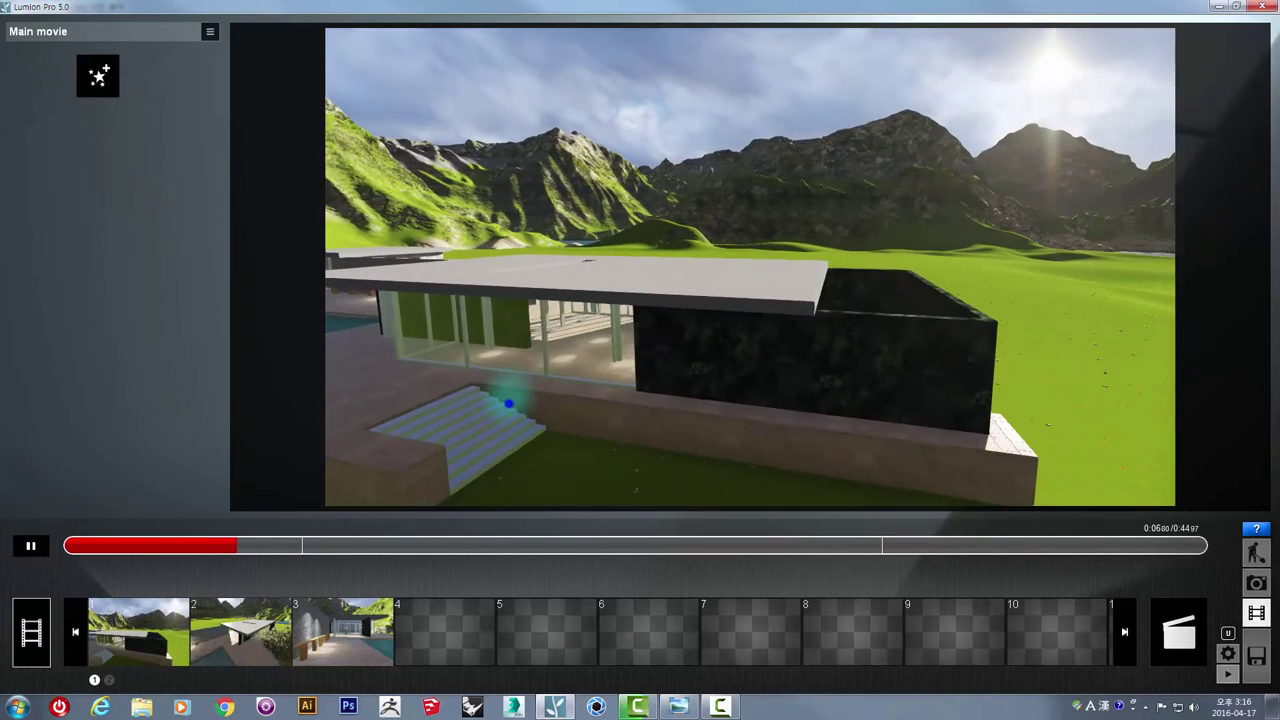
Re-aim clip 1's second keyframe toward the pool and tree and confirm the edit.
click(47, 540)
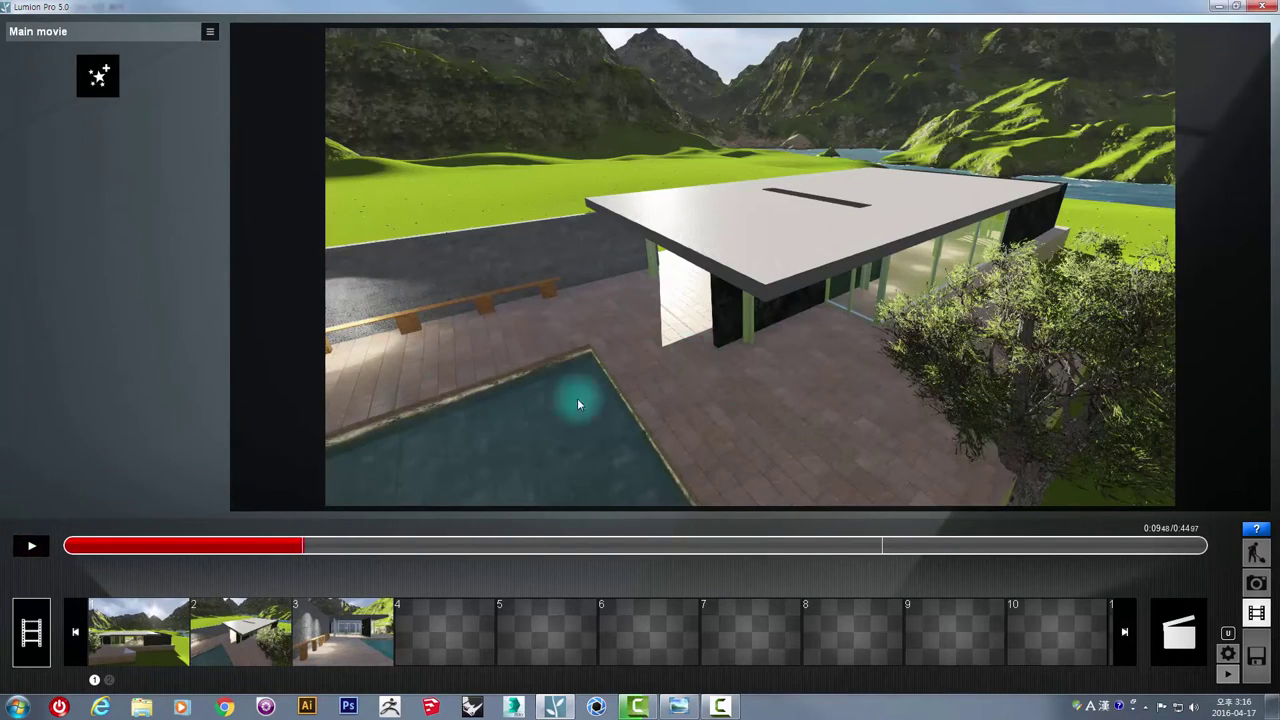
click(141, 637)
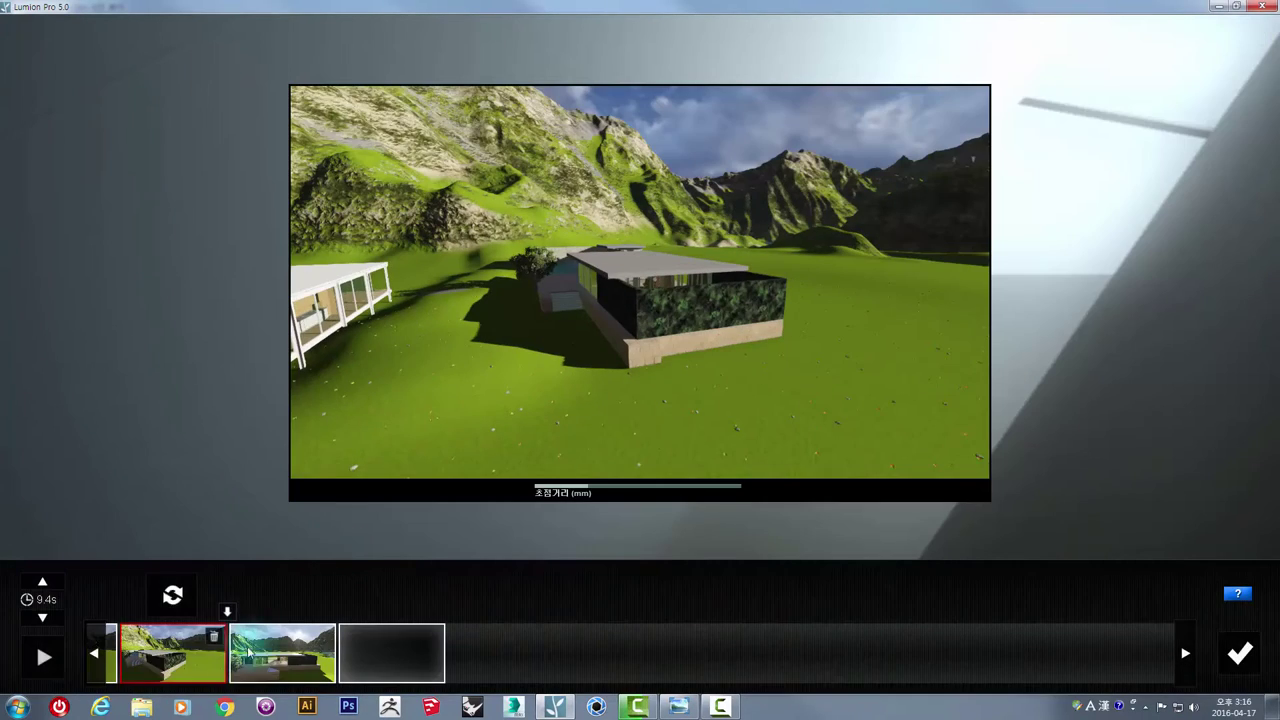
click(265, 662)
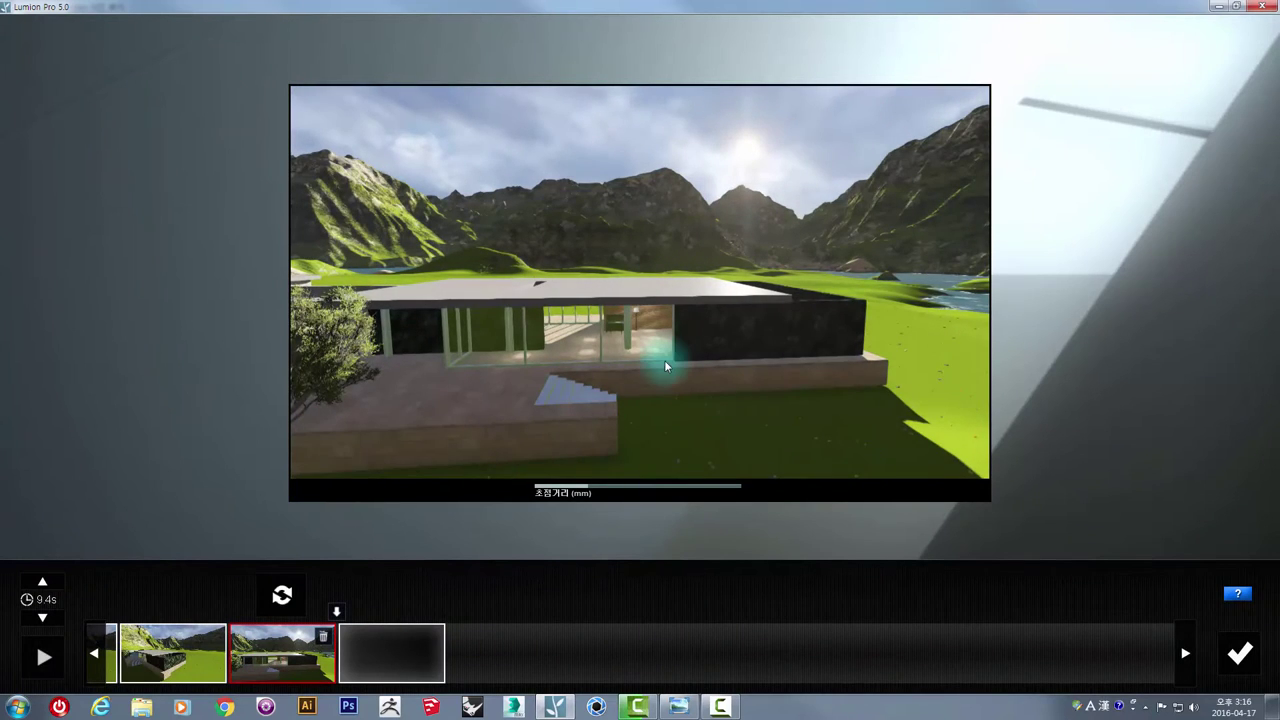
right_drag(663, 356, 514, 414)
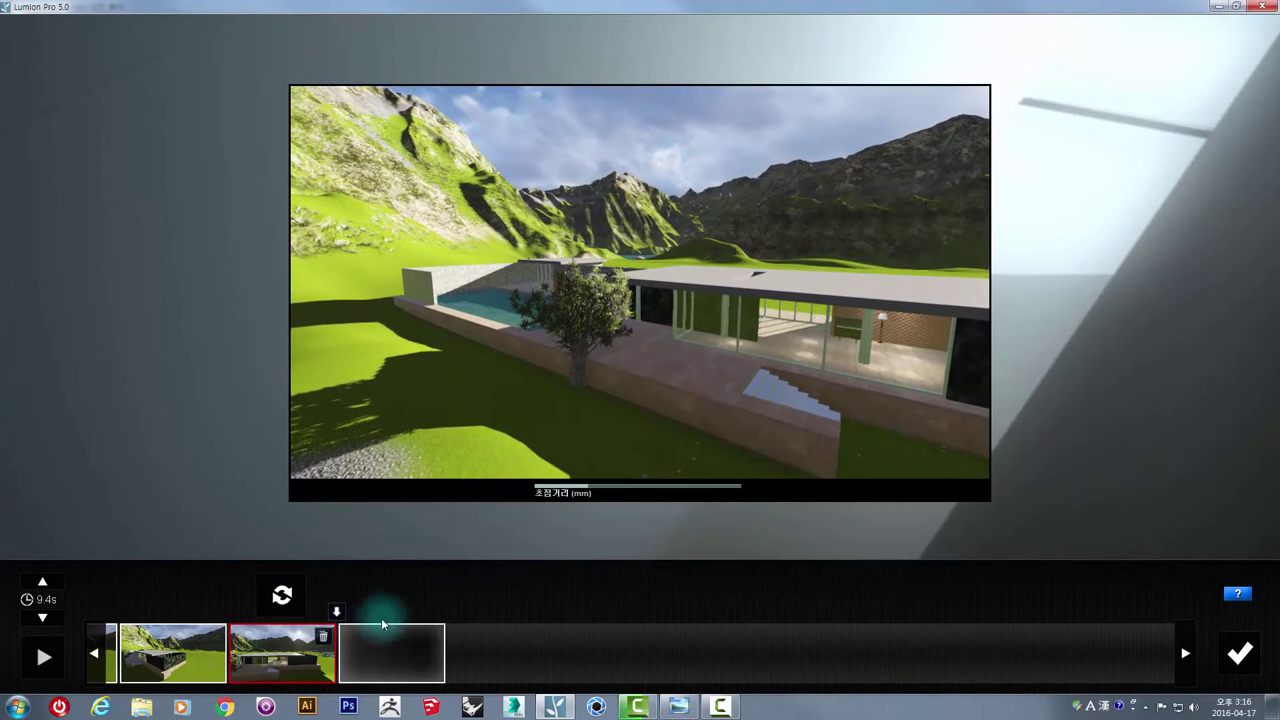
click(1242, 655)
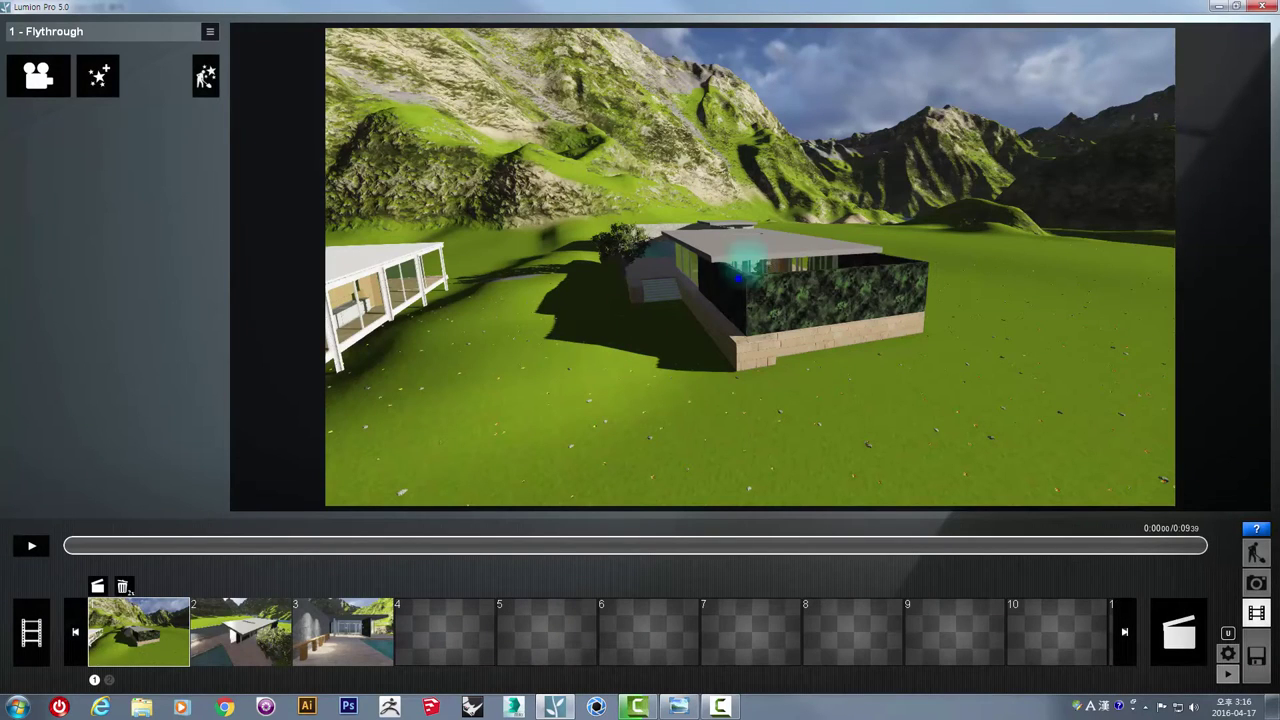
Start a camera-path clip in slot 4 and fly the camera down into the house interior.
click(428, 648)
click(444, 457)
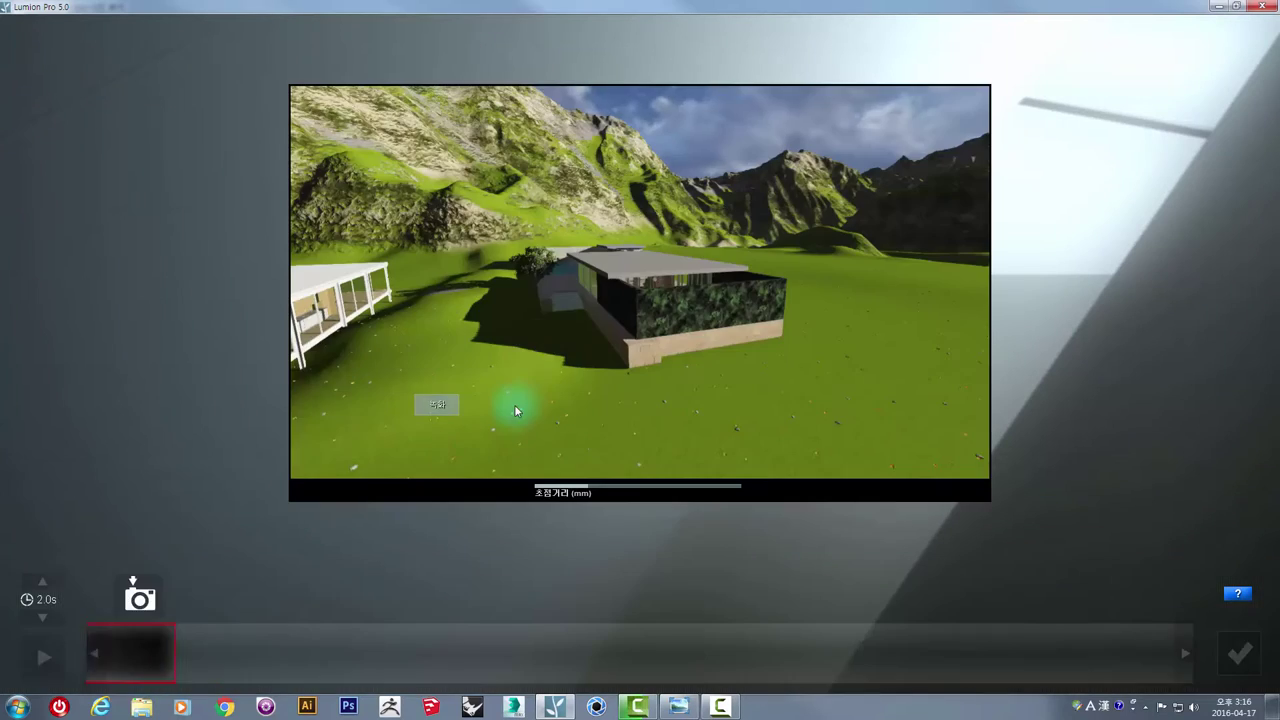
key(w)
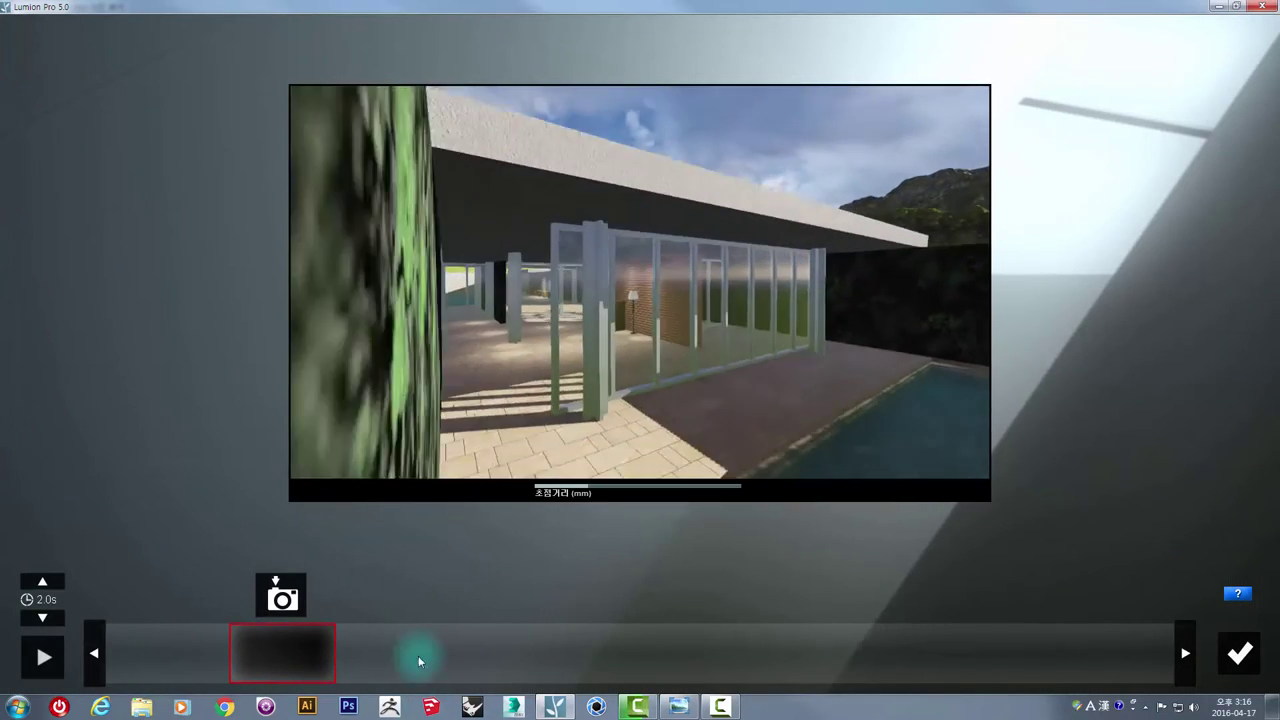
key(w)
key(w)
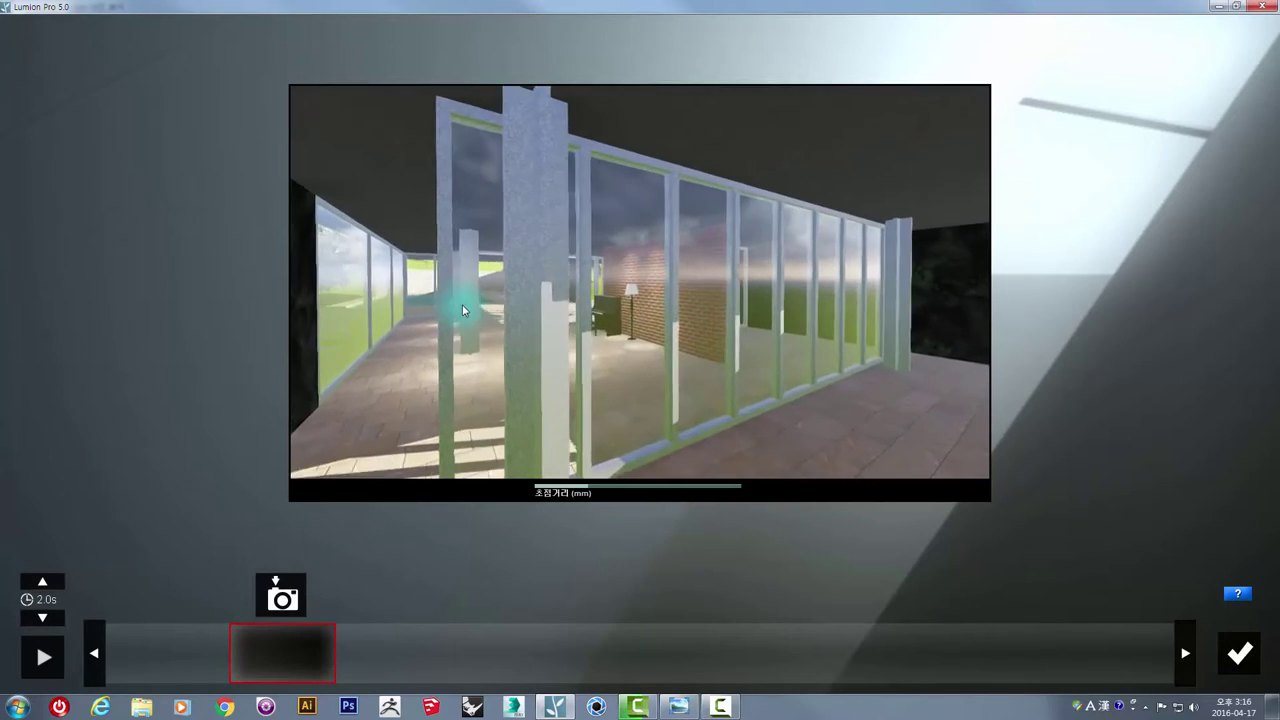
Move the camera left into the glass room toward the column and piano, then exit without capturing.
key(a)
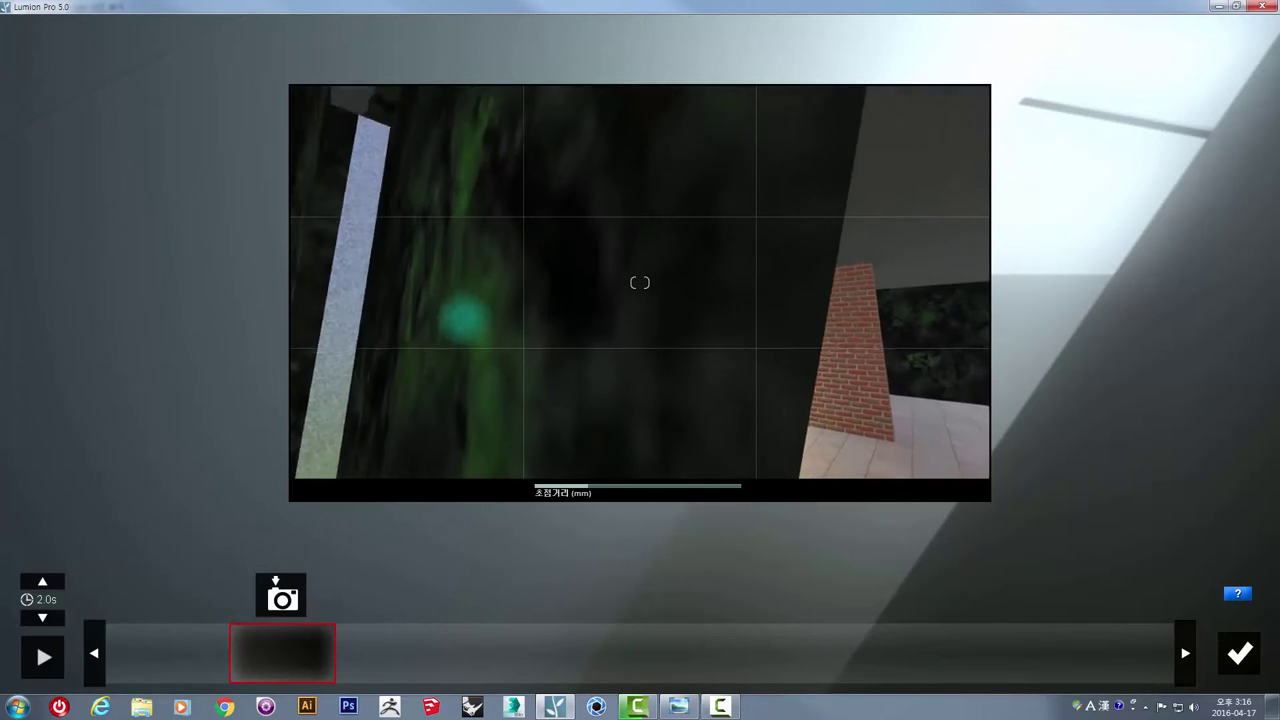
key(a)
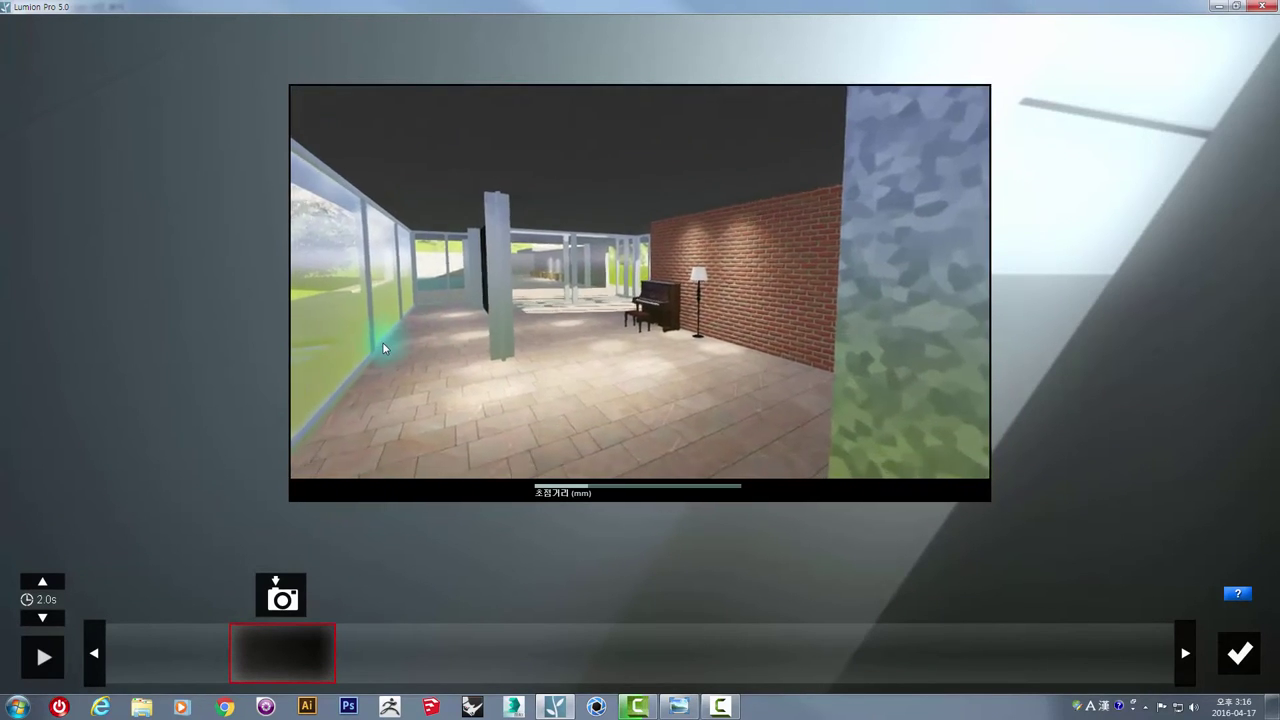
key(w)
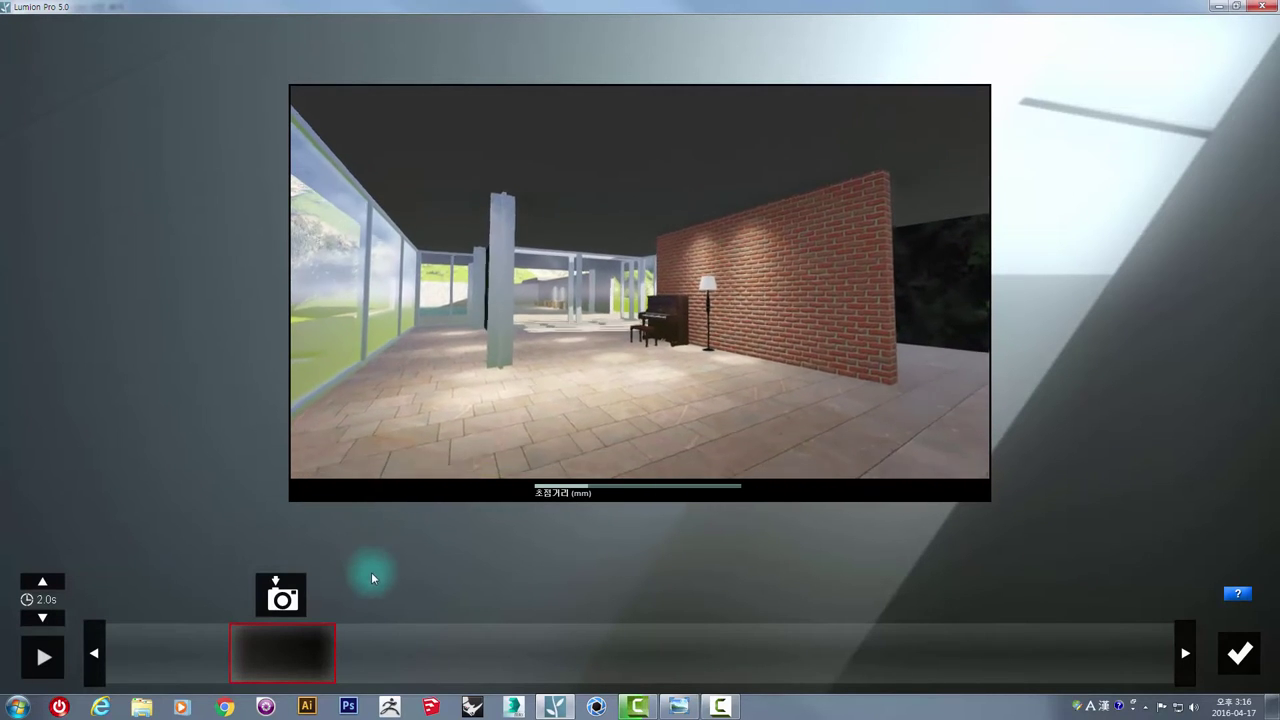
key(w)
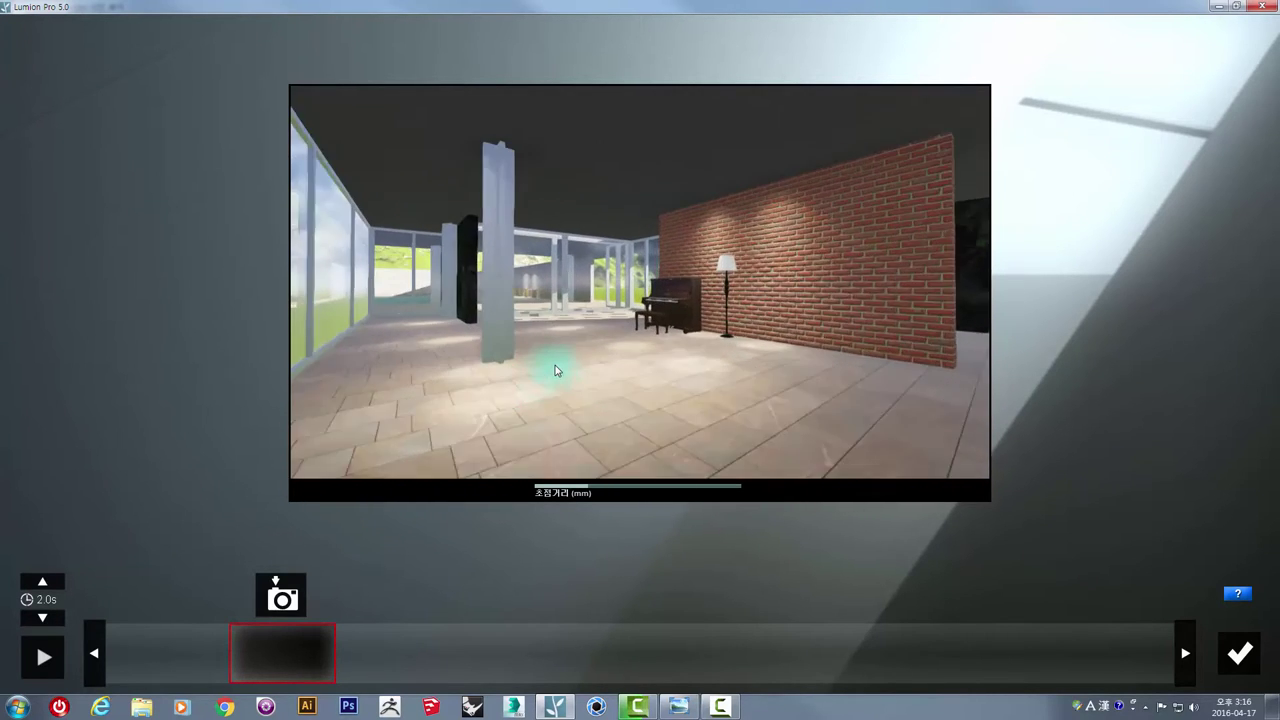
right_drag(549, 372, 549, 372)
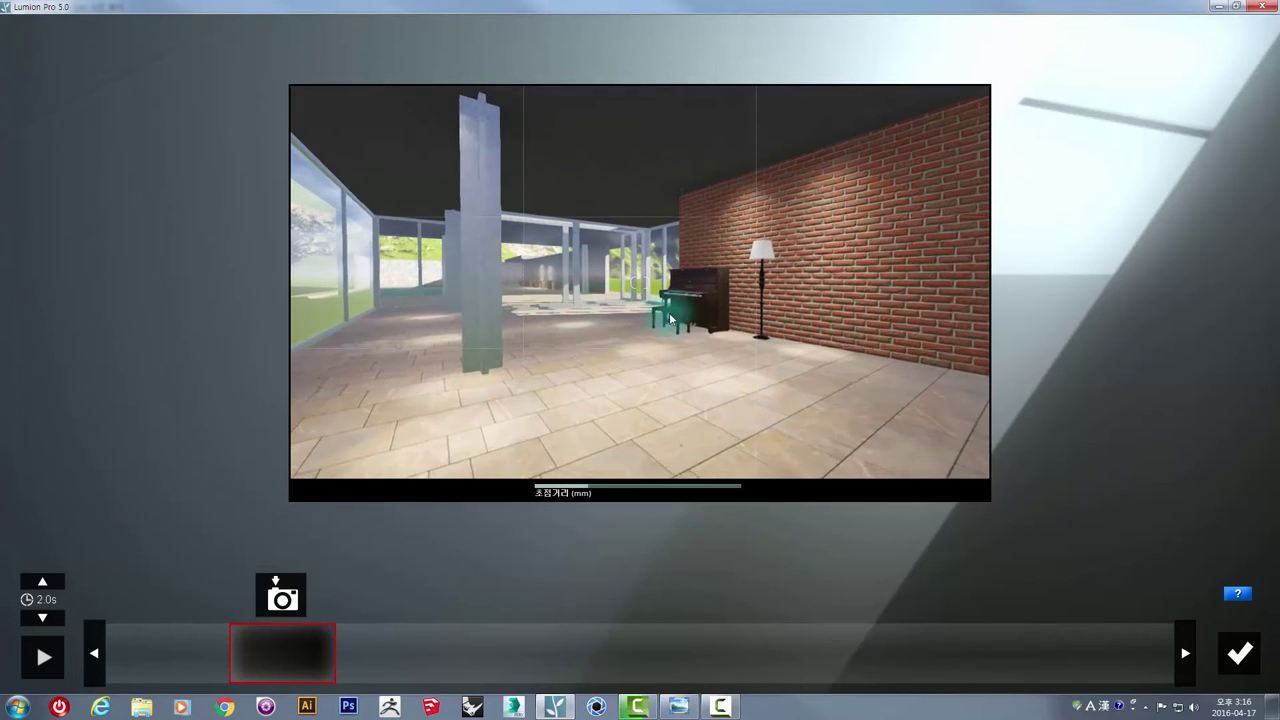
click(1240, 653)
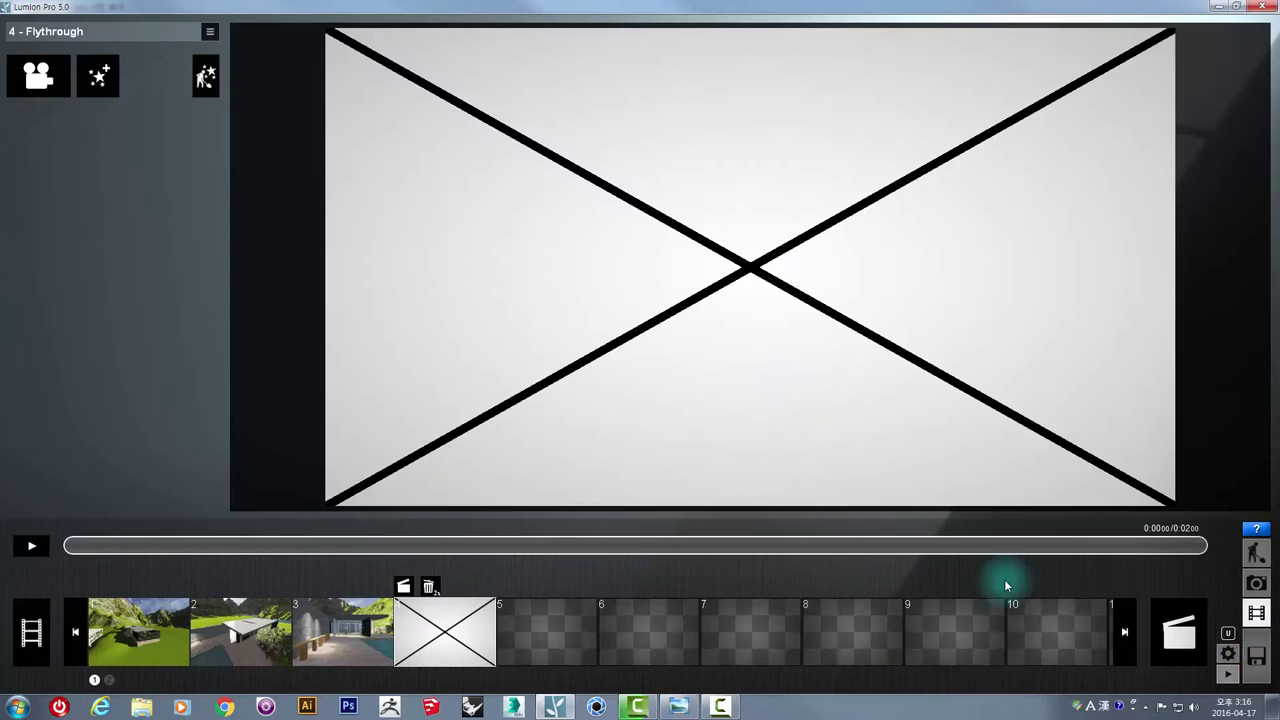
Restart the slot 4 camera clip and capture a first keyframe looking toward the piano.
click(428, 589)
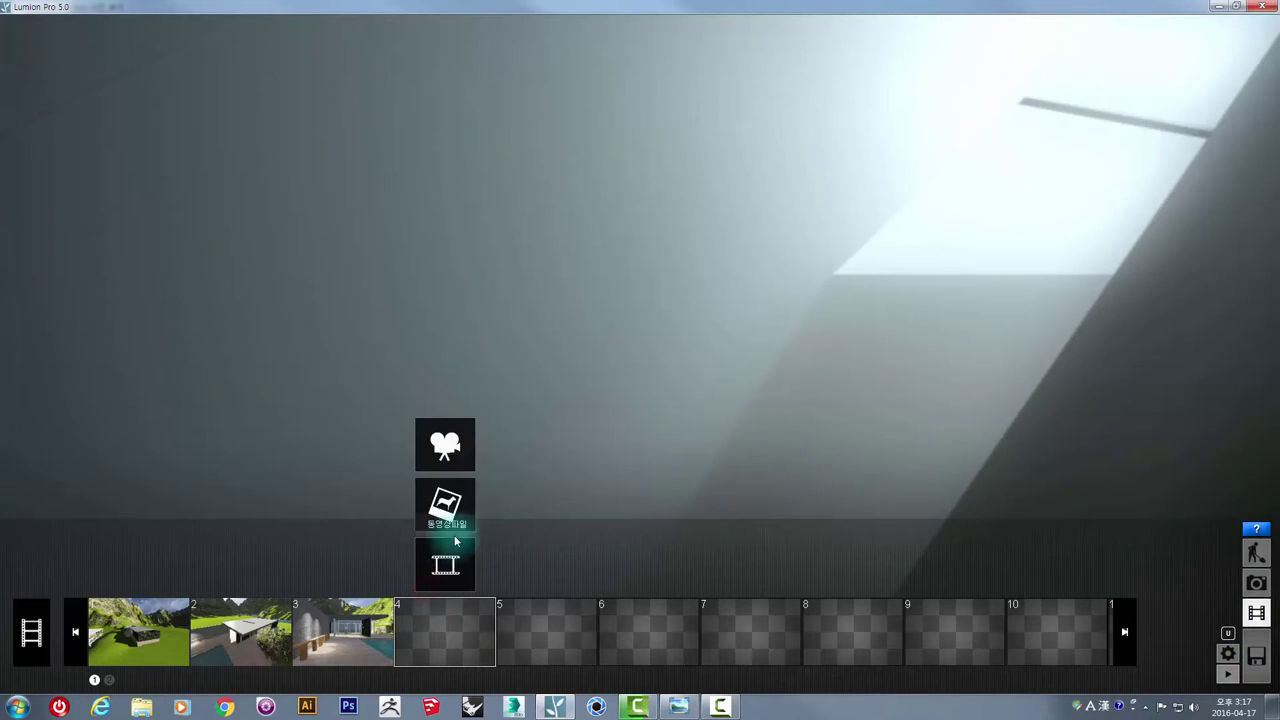
click(510, 427)
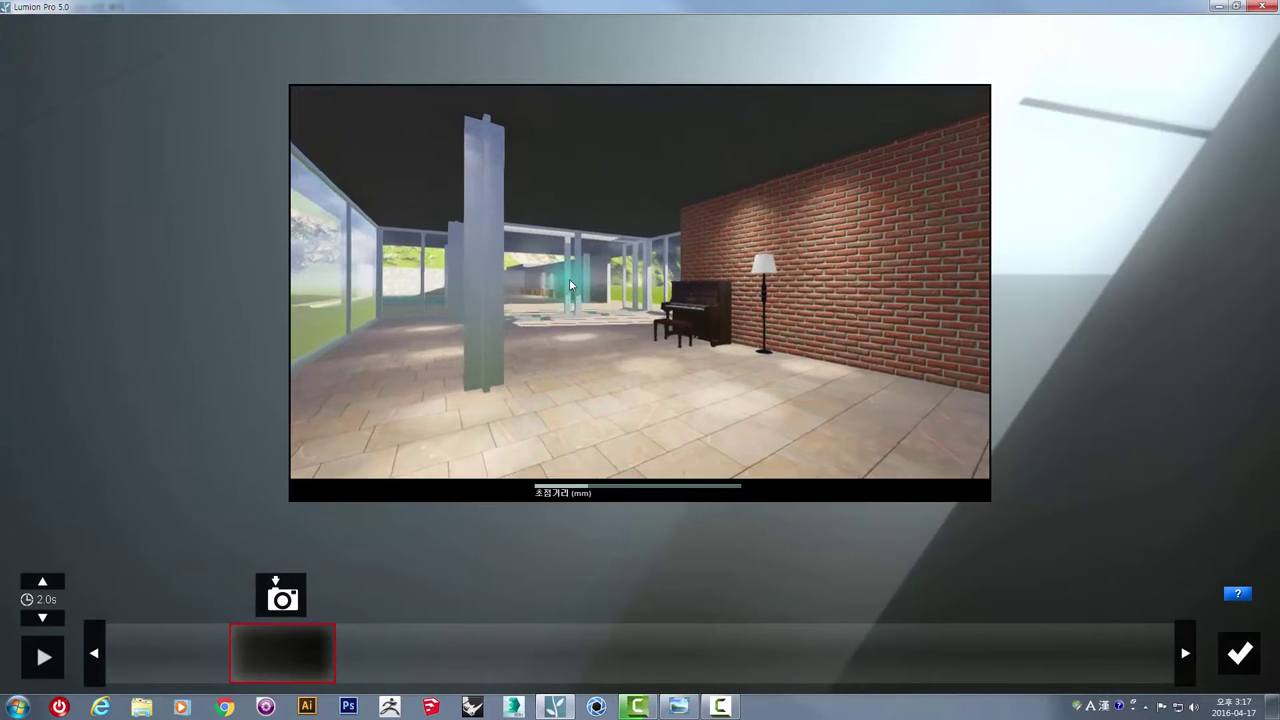
mouse_move(569, 285)
right_down()
mouse_move(551, 287)
mouse_move(551, 333)
right_up()
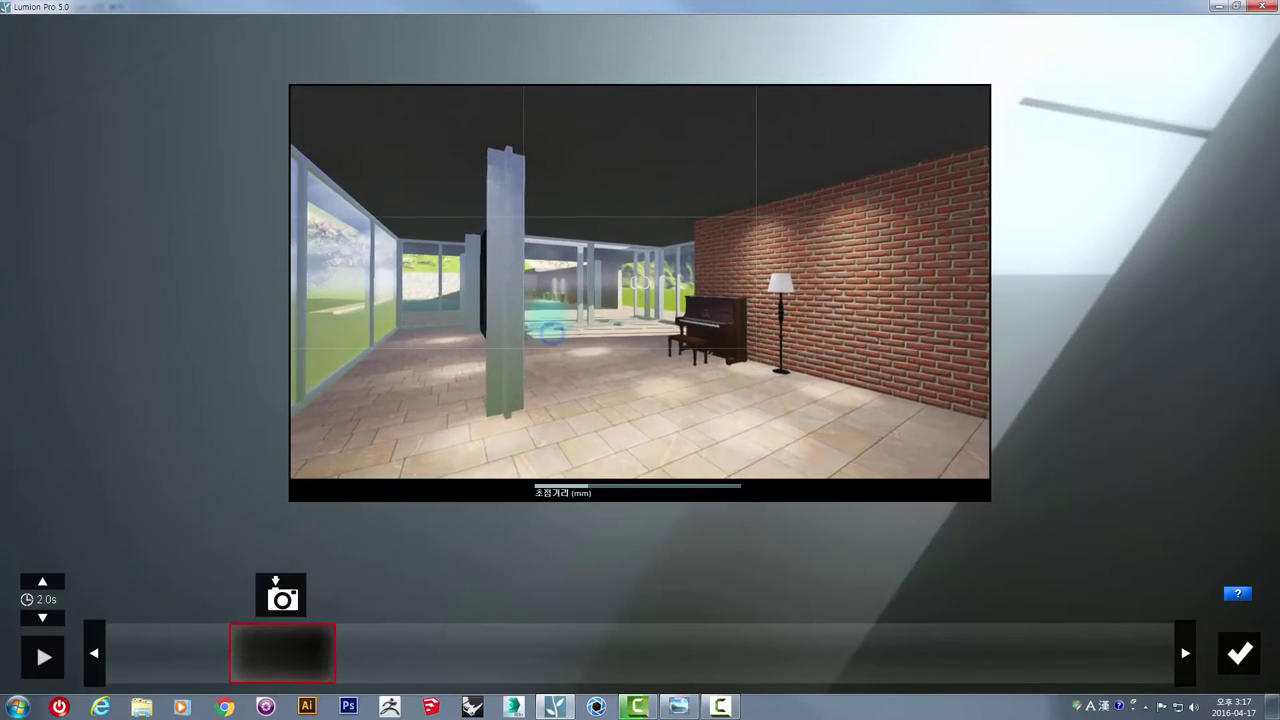
click(282, 597)
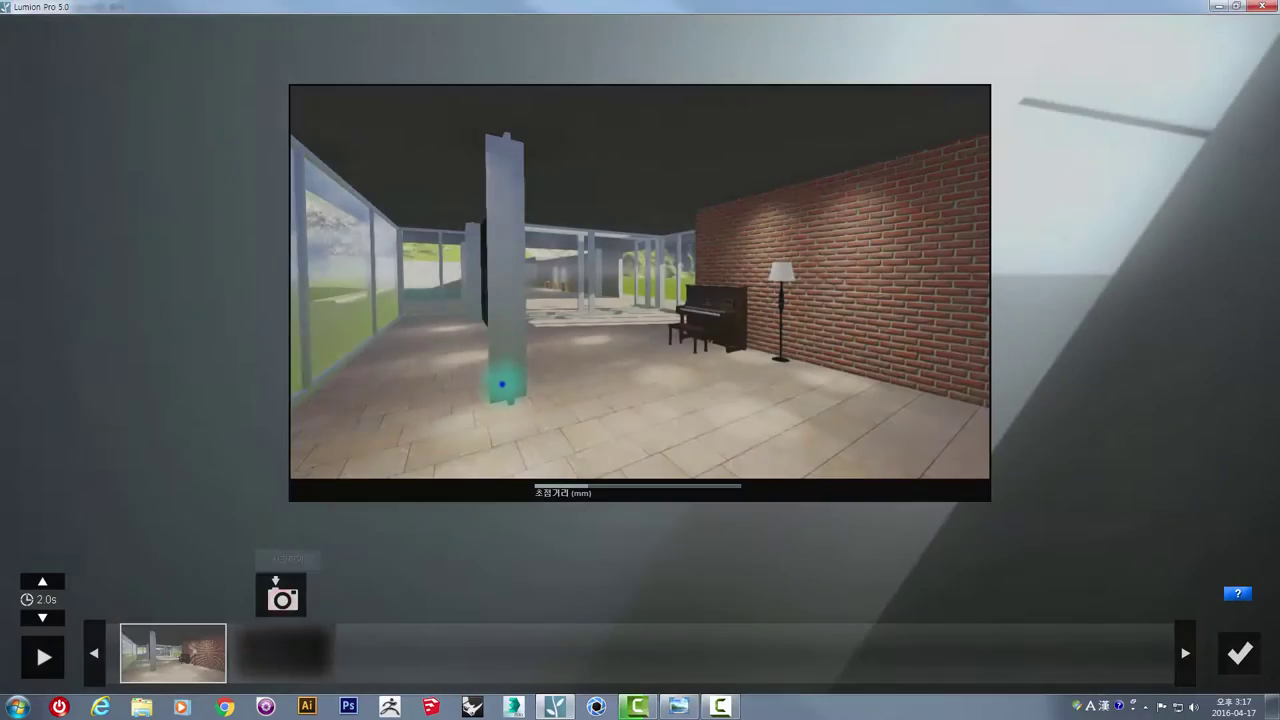
Move and aim the camera down the corridor past the column.
key(d)
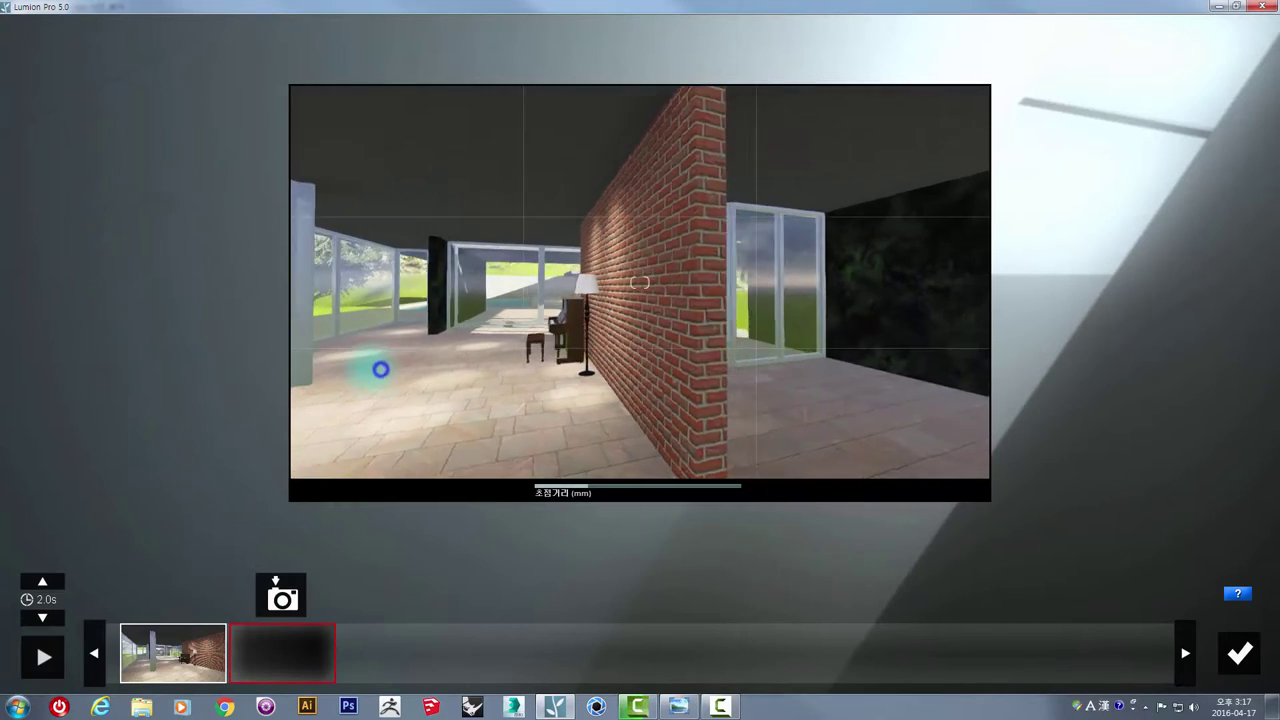
key(a)
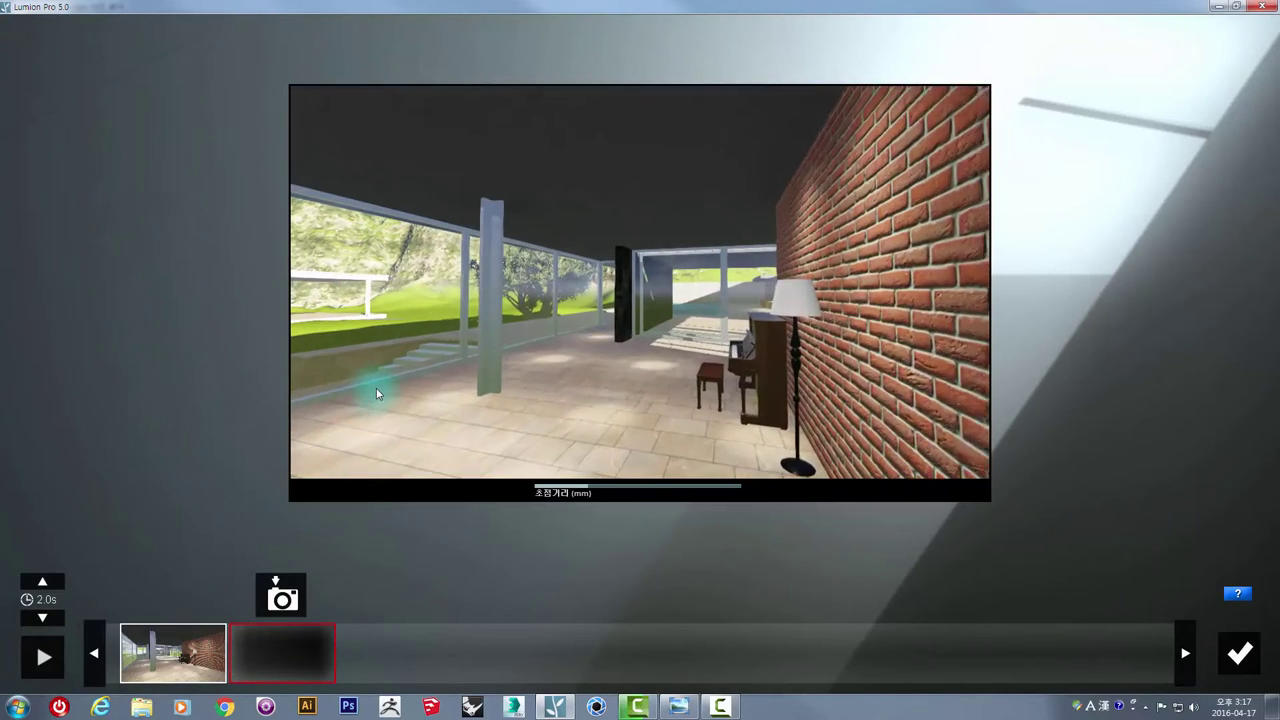
key(d)
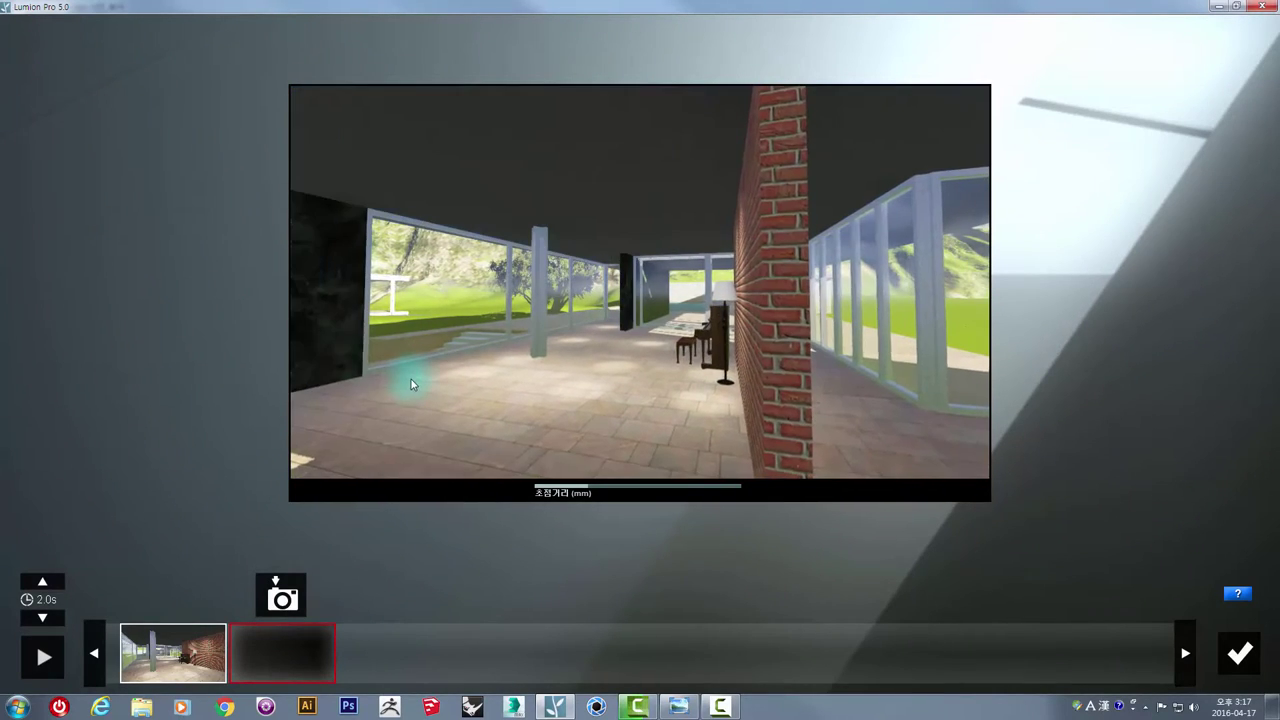
key(w)
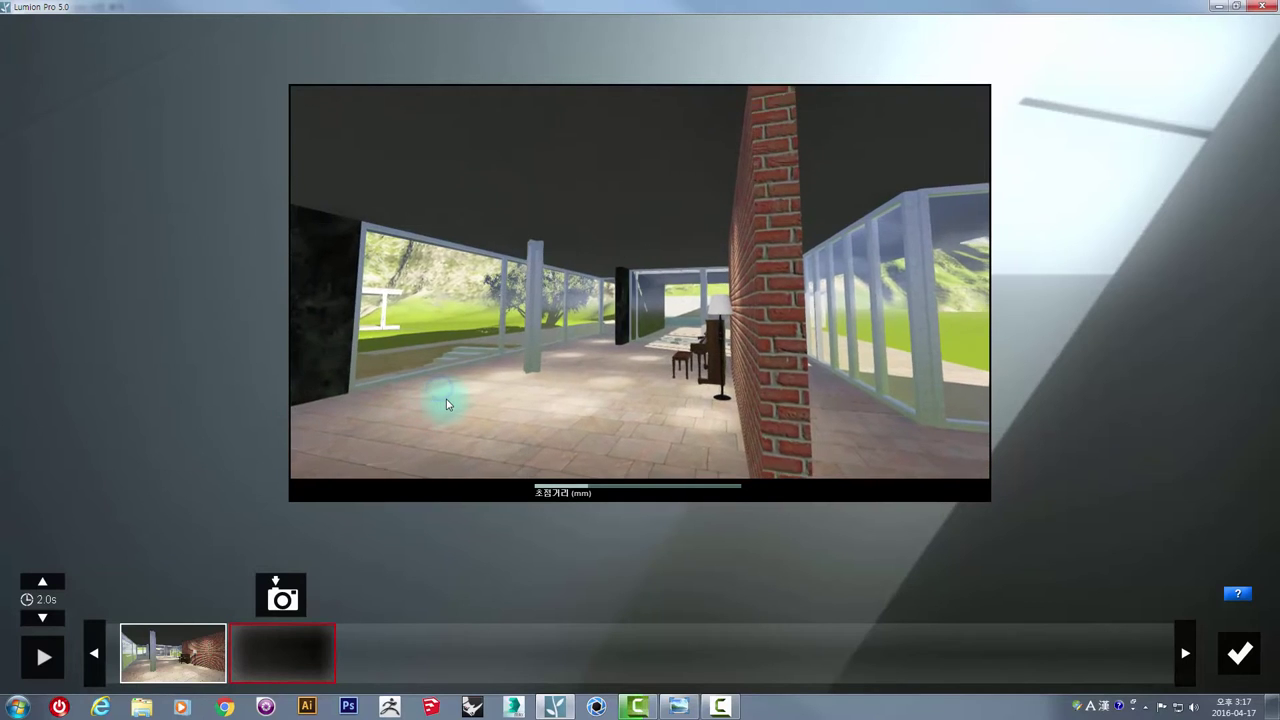
right_drag(451, 403, 466, 372)
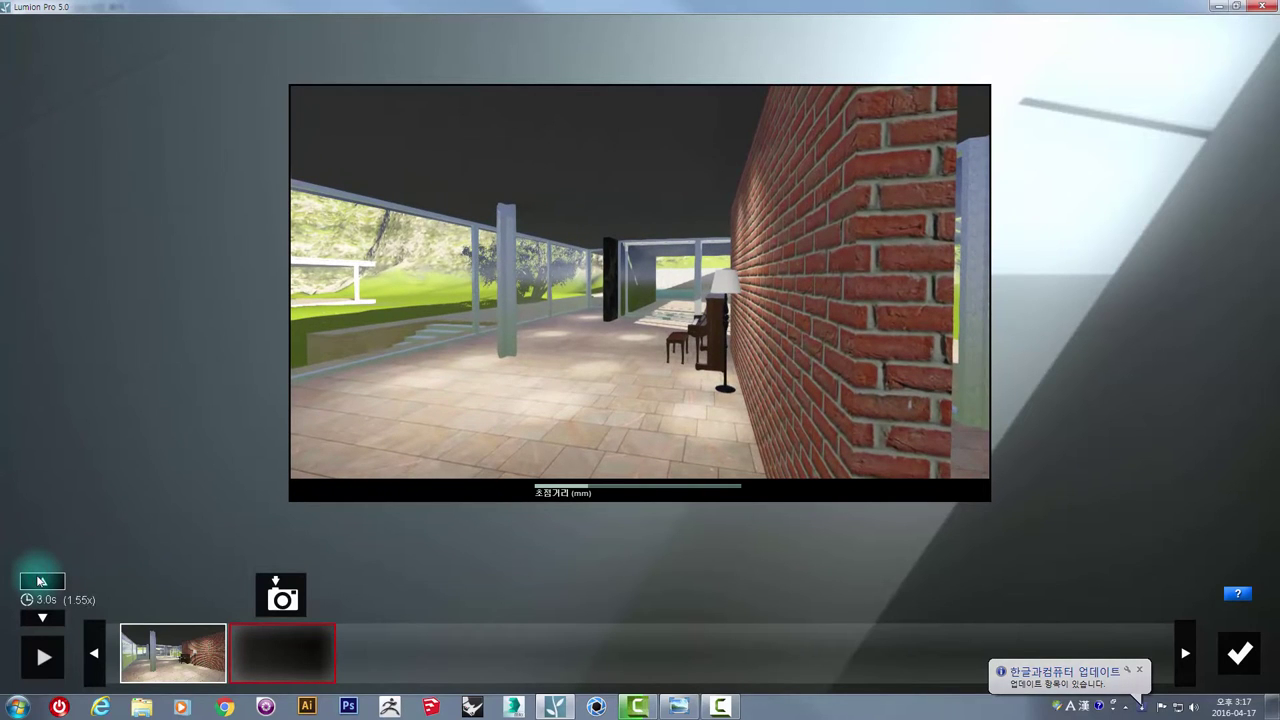
Raise the clip duration to 22.5 s and capture the corridor view as the second keyframe.
click(41, 581)
click(41, 581)
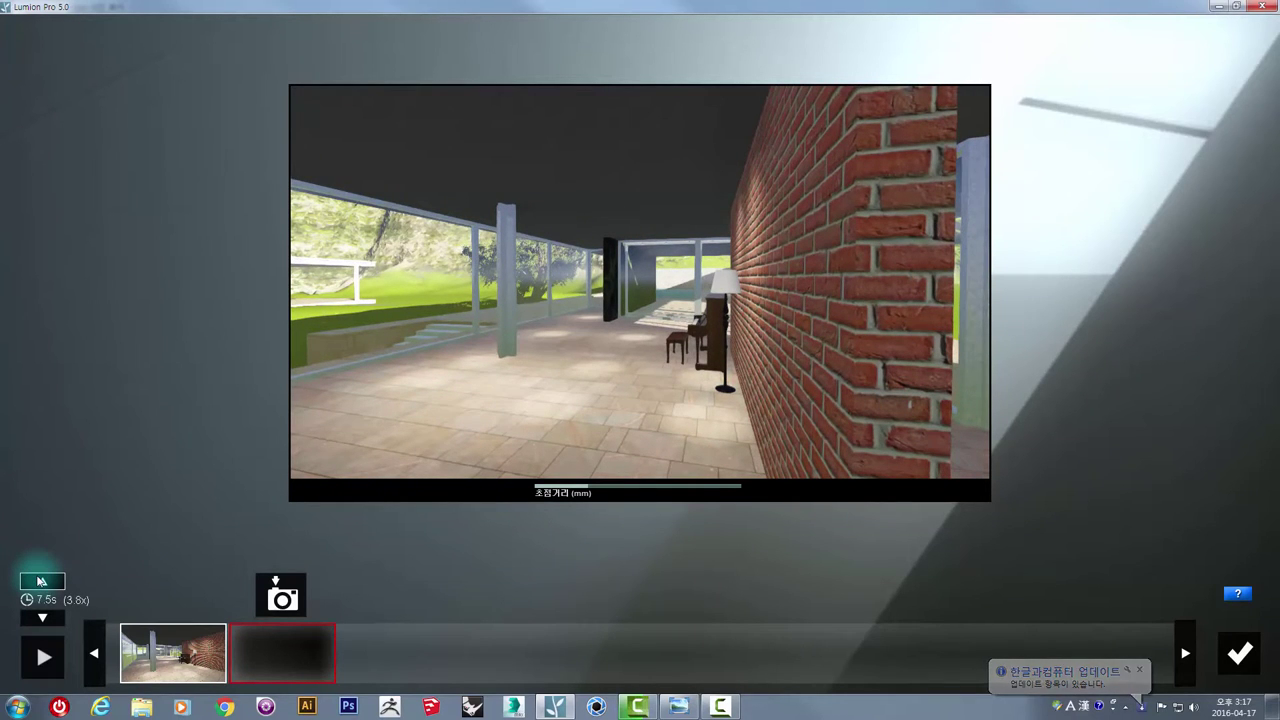
click(41, 581)
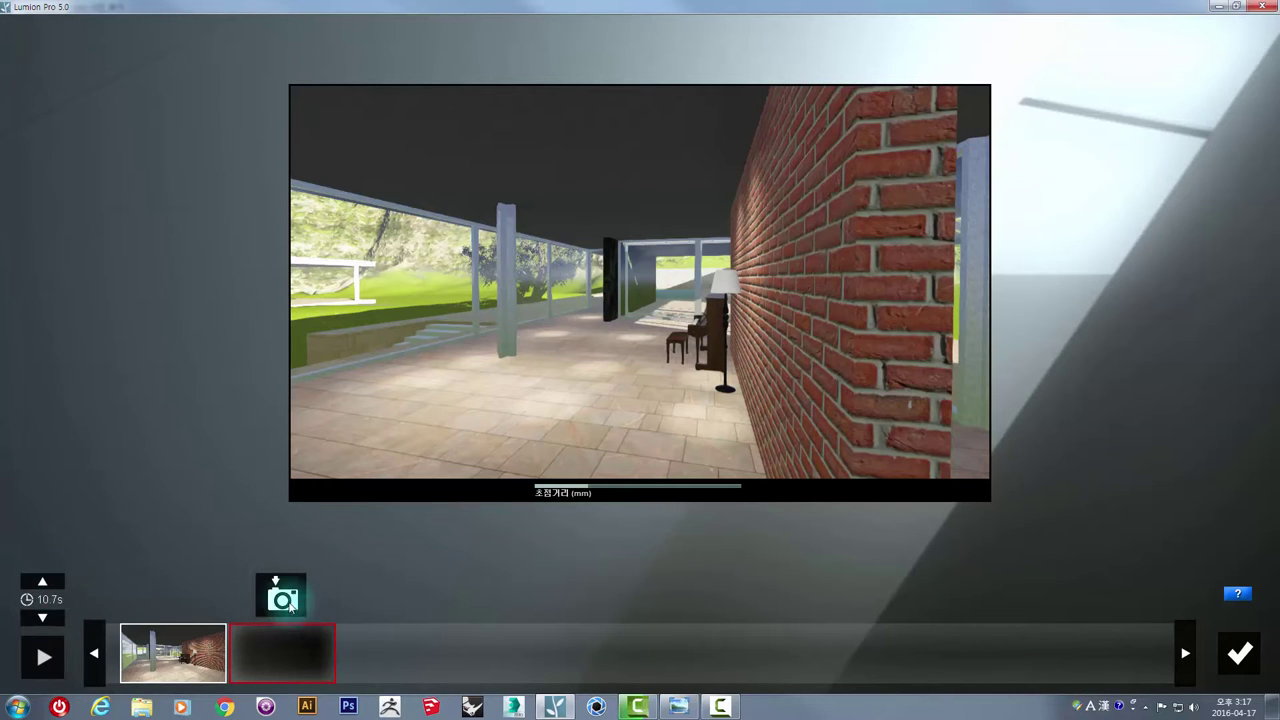
click(283, 599)
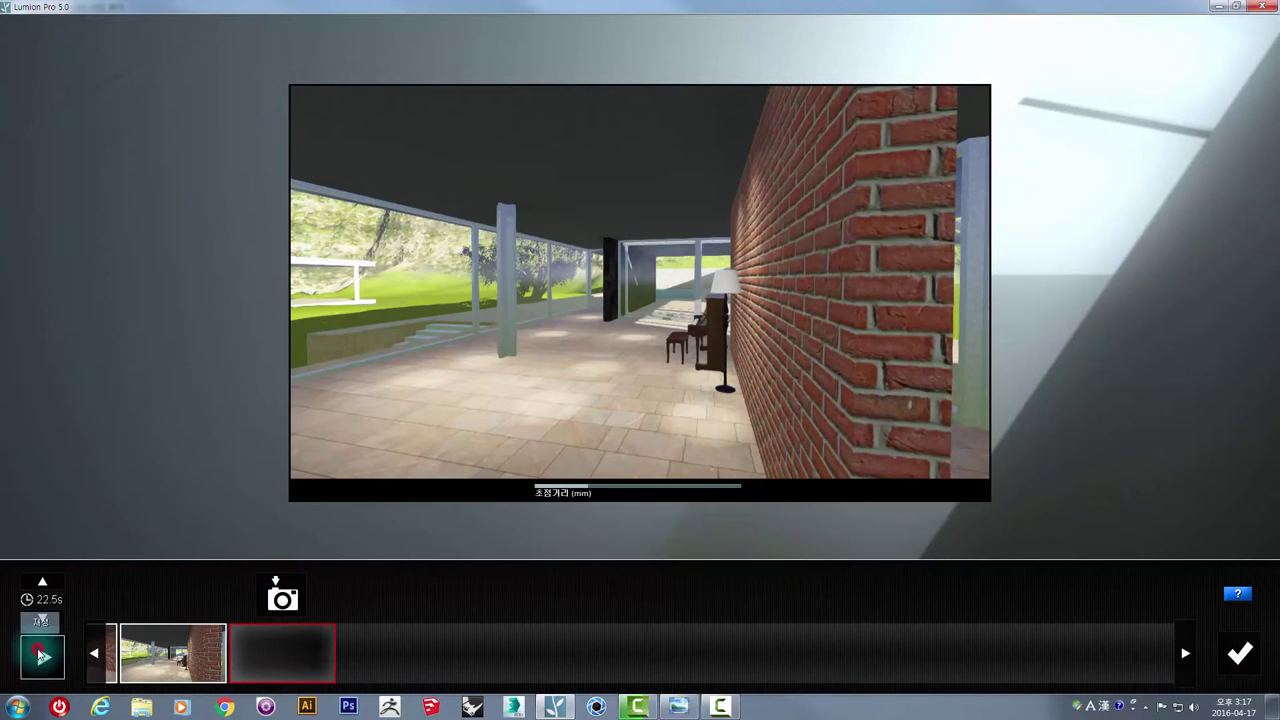
Preview the camera path, then accept it as clip 4.
click(40, 654)
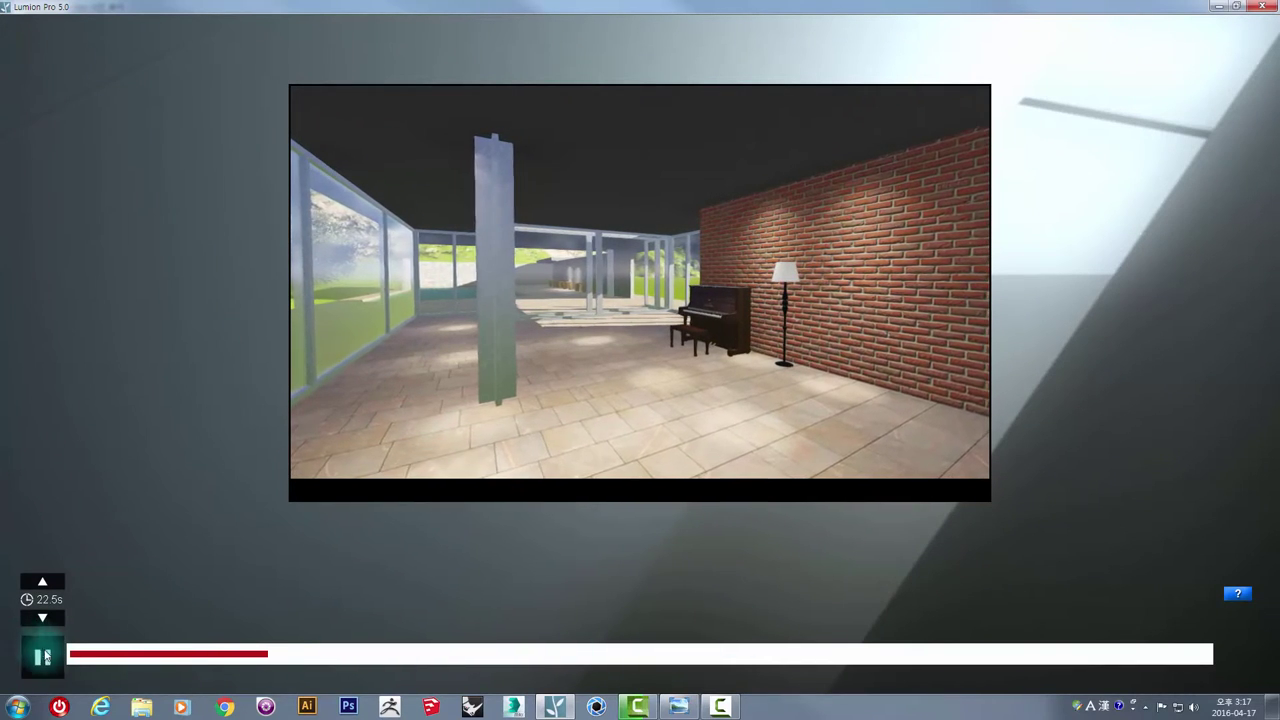
click(41, 656)
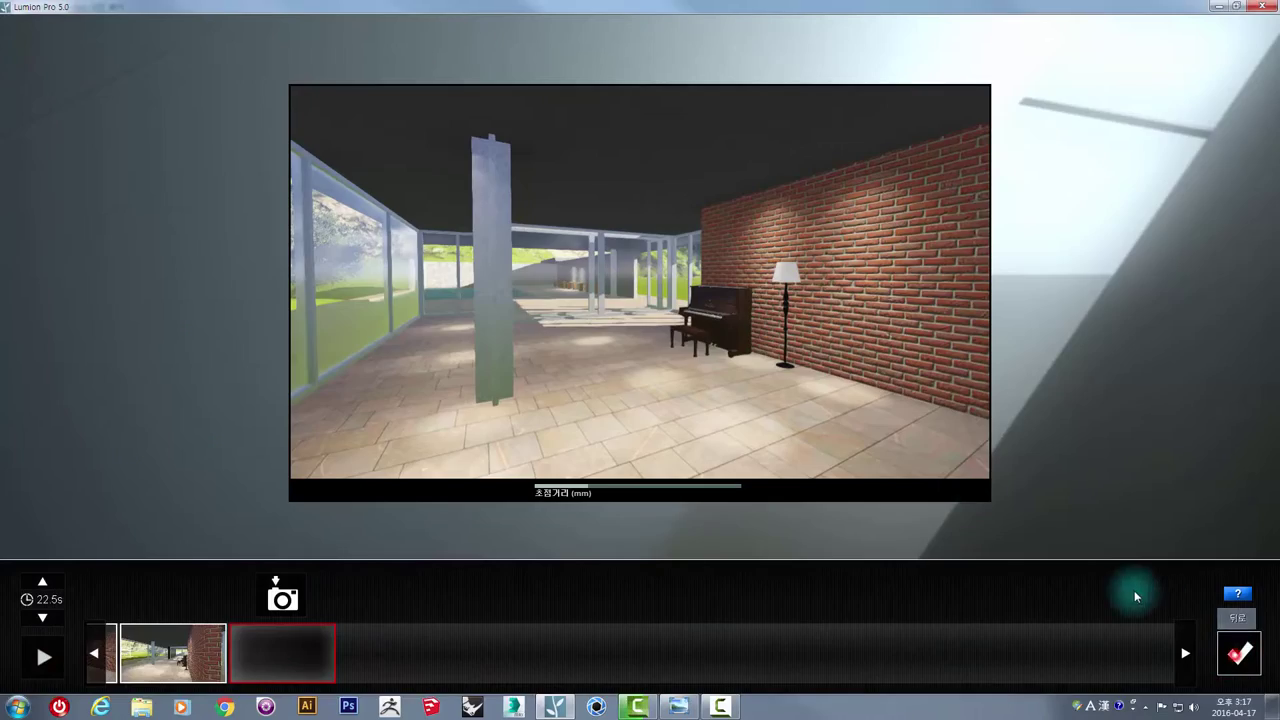
click(1240, 654)
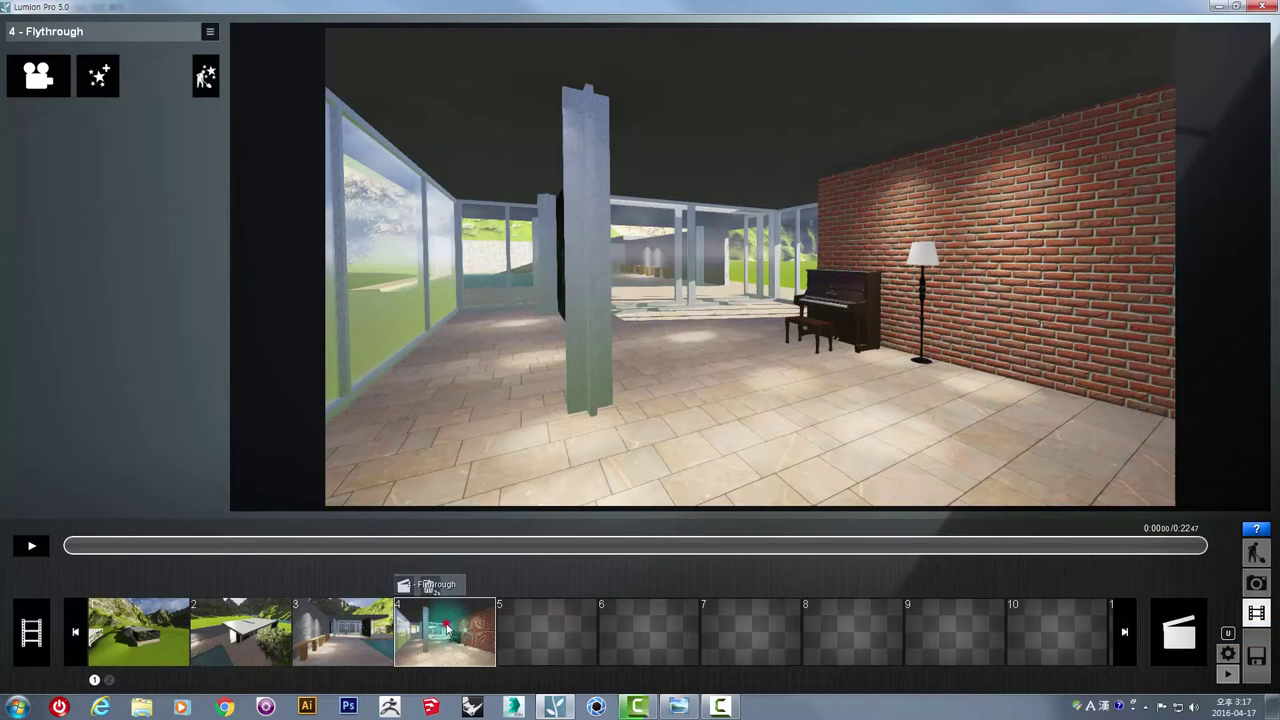
click(447, 627)
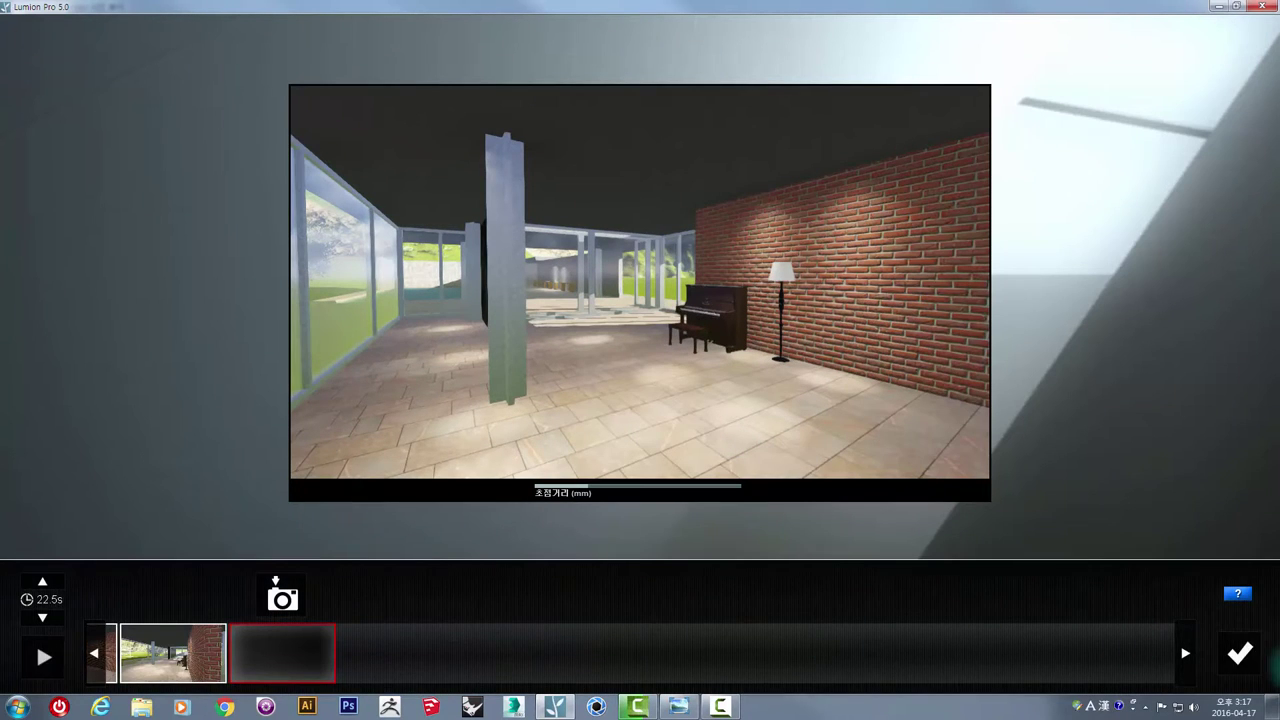
click(1246, 660)
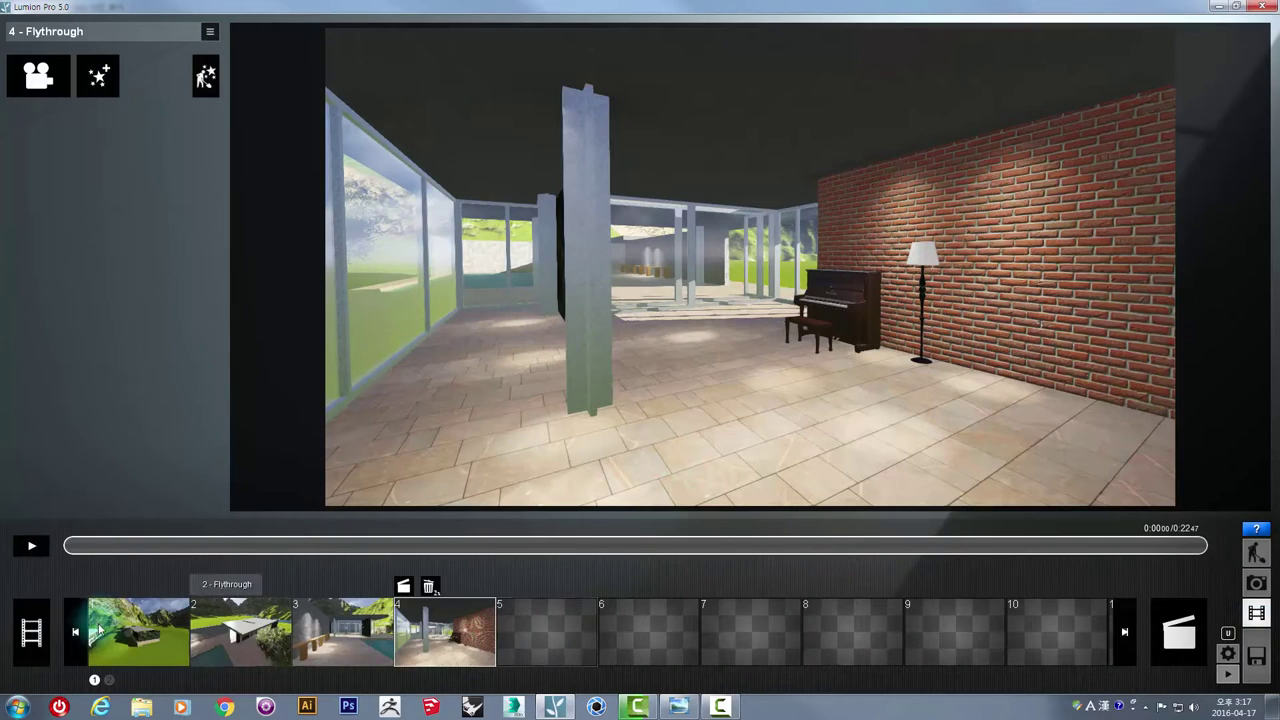
click(185, 636)
click(292, 641)
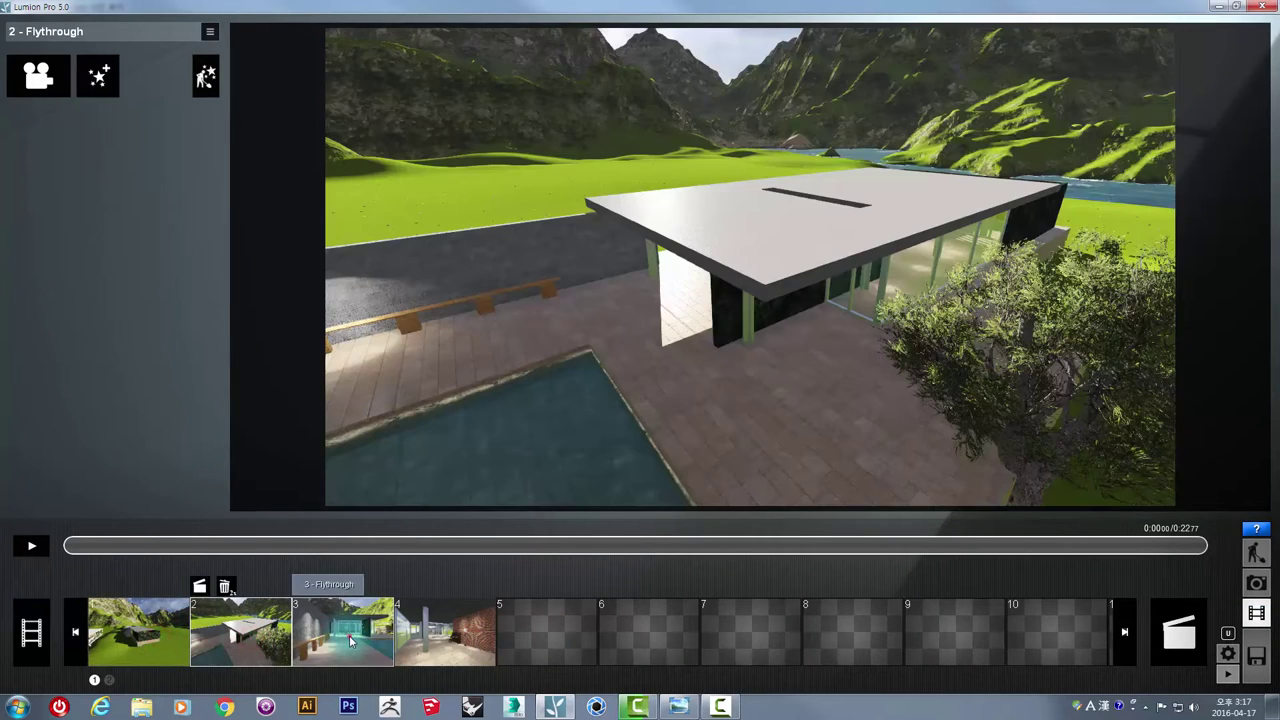
click(430, 641)
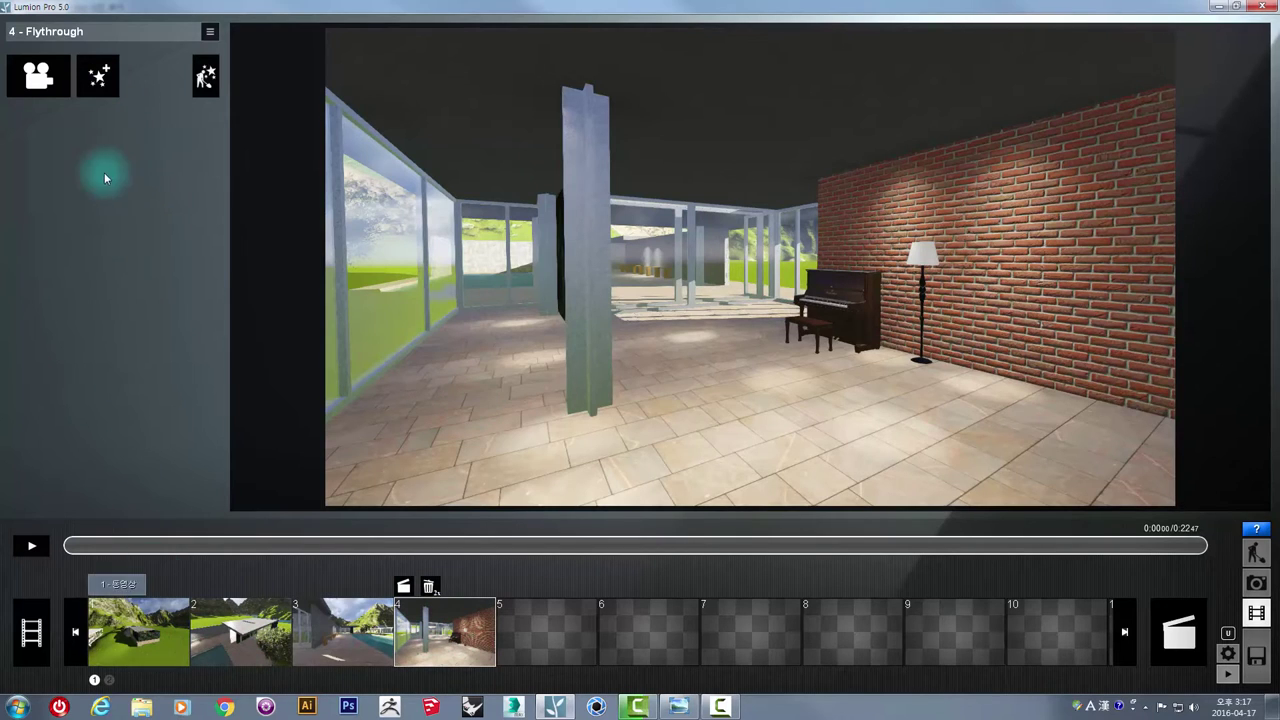
click(125, 628)
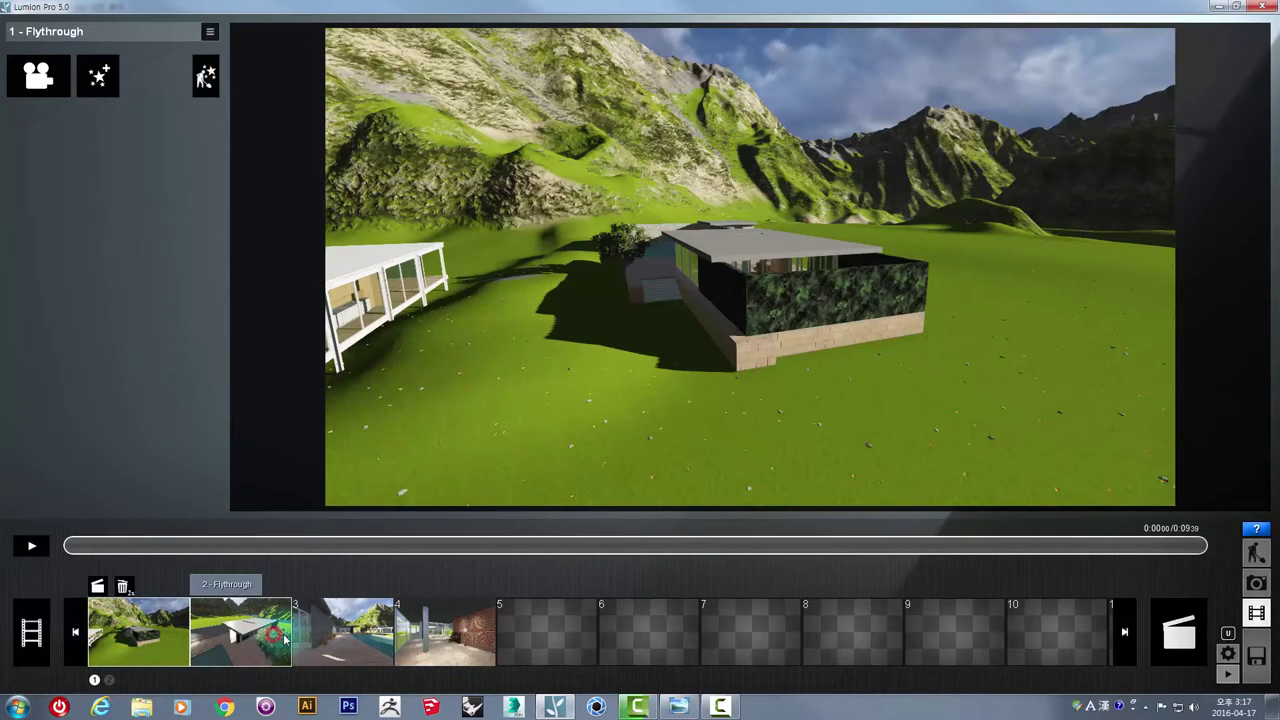
click(285, 640)
click(340, 632)
click(440, 632)
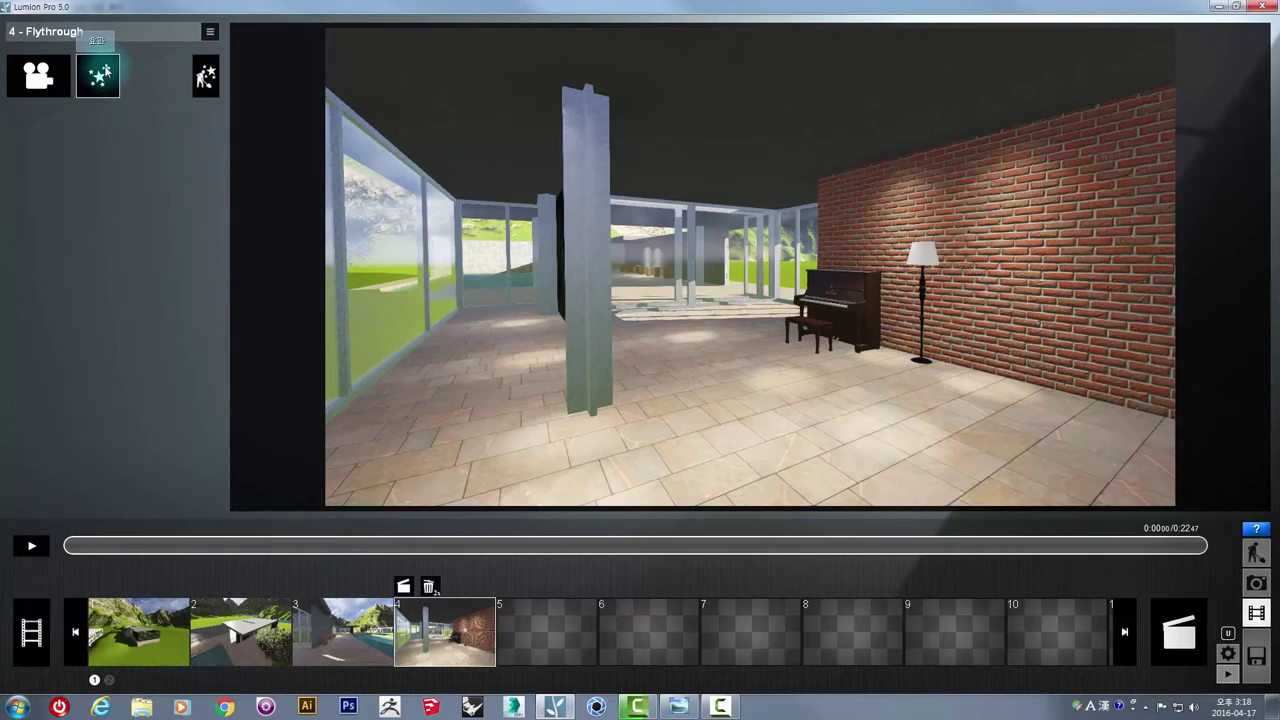
Browse the effect categories and add the Move (이동) effect to the interior clip.
click(86, 88)
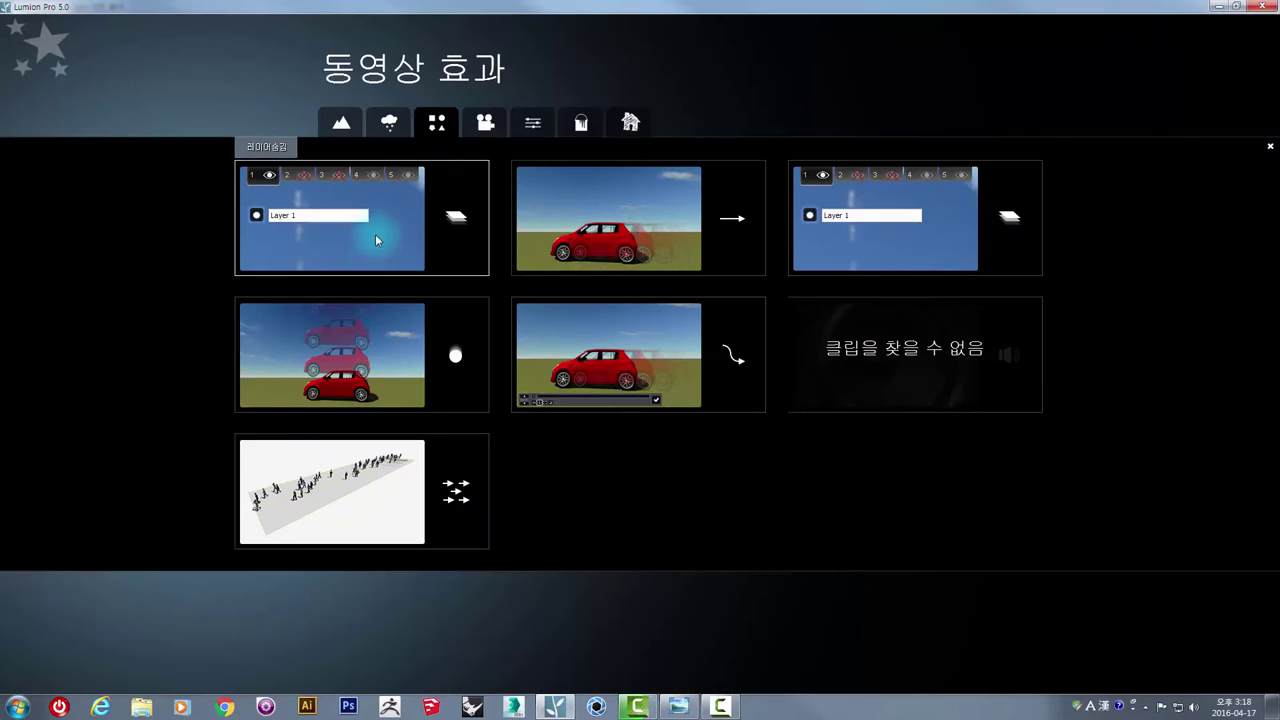
click(341, 122)
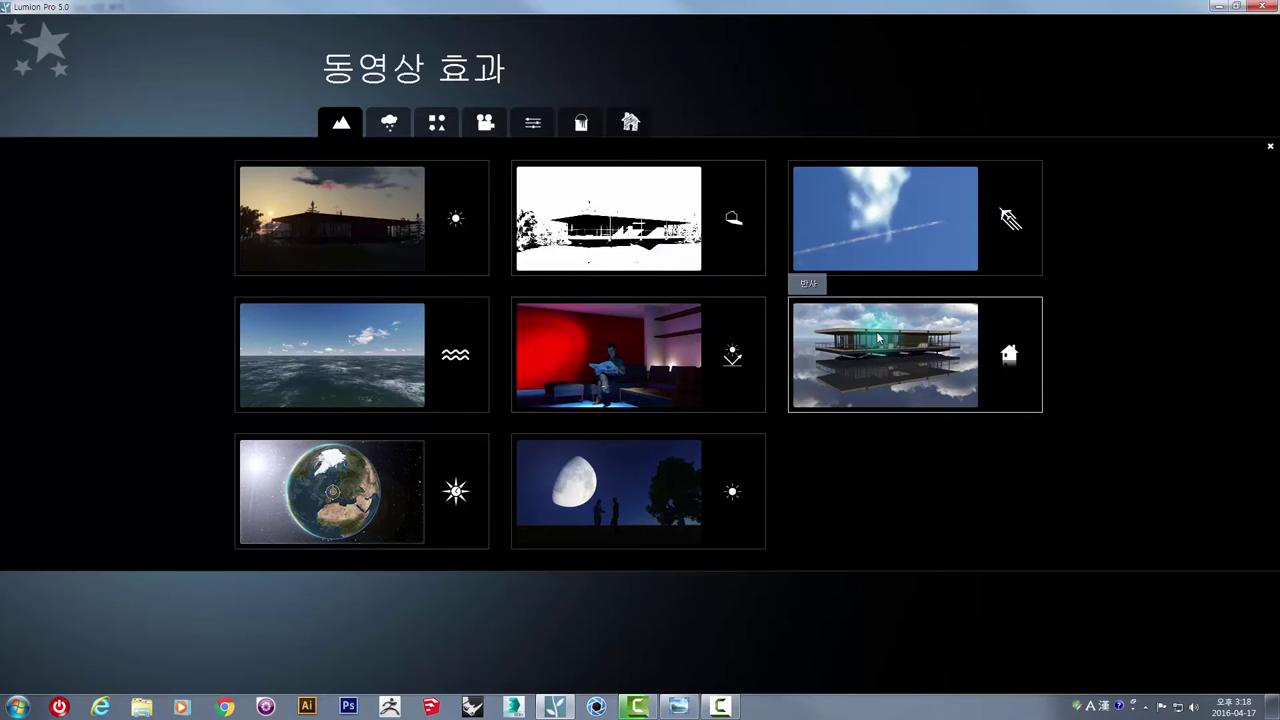
click(391, 122)
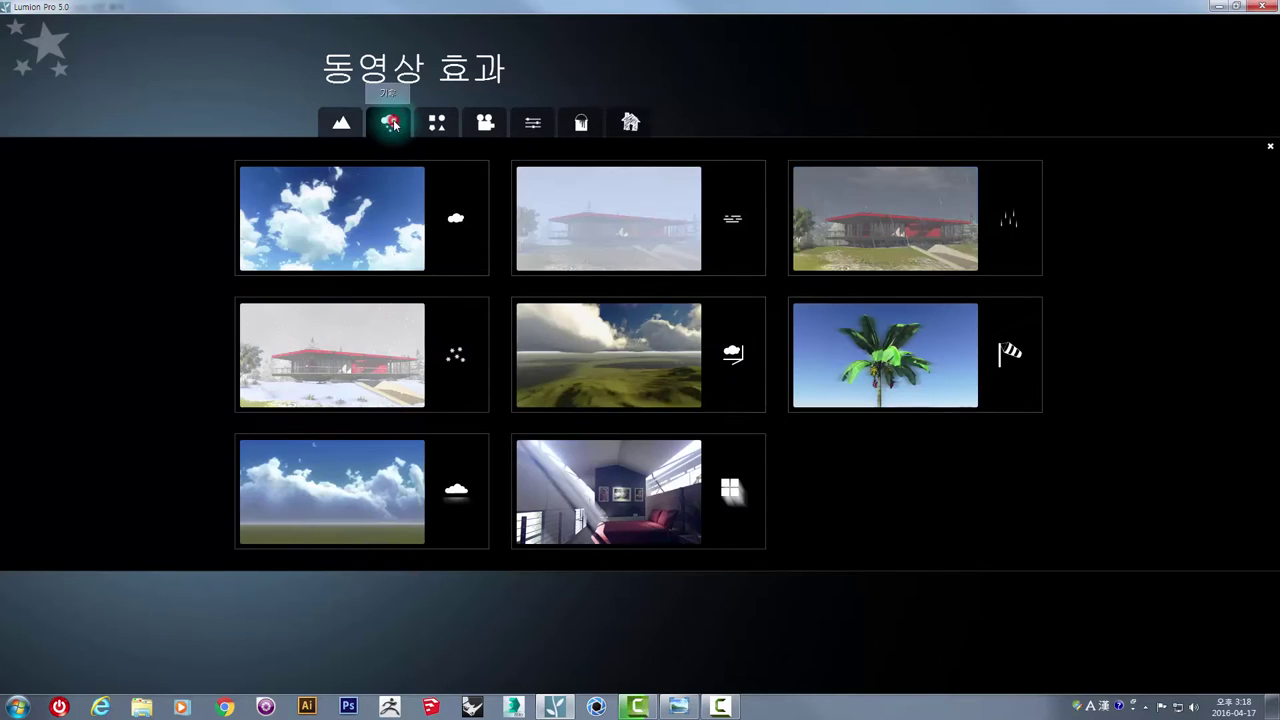
click(436, 122)
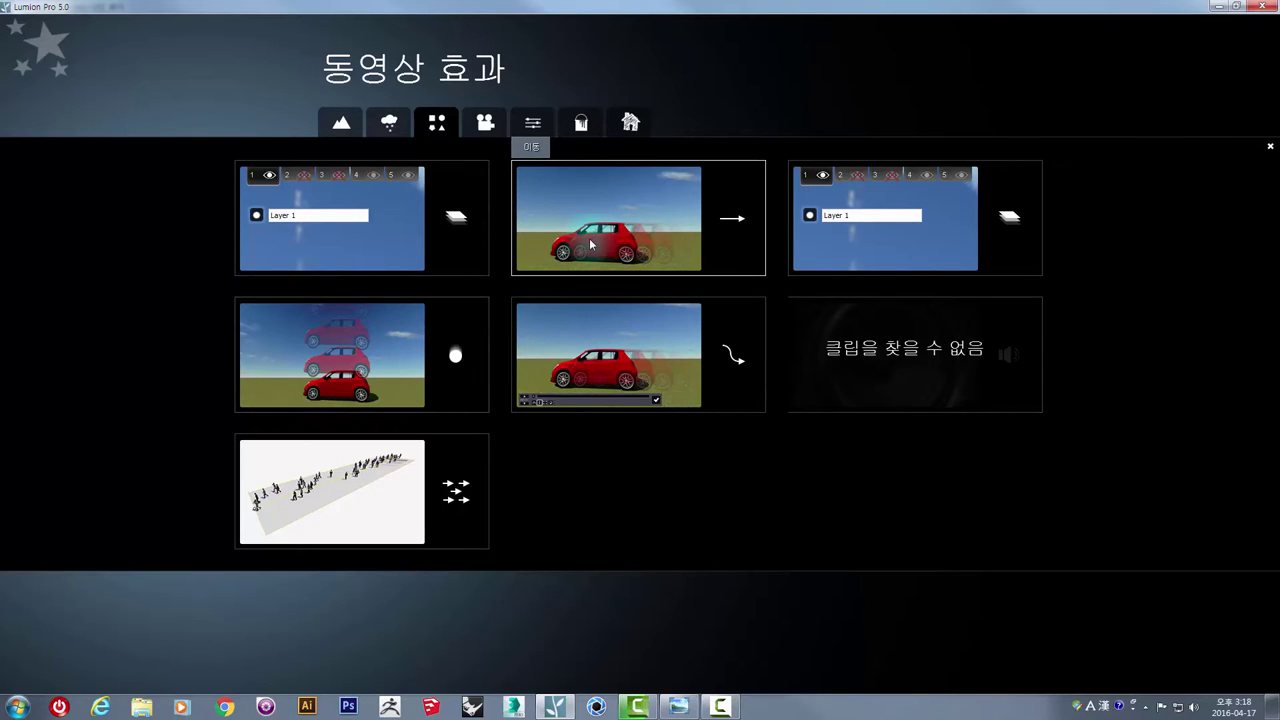
click(593, 230)
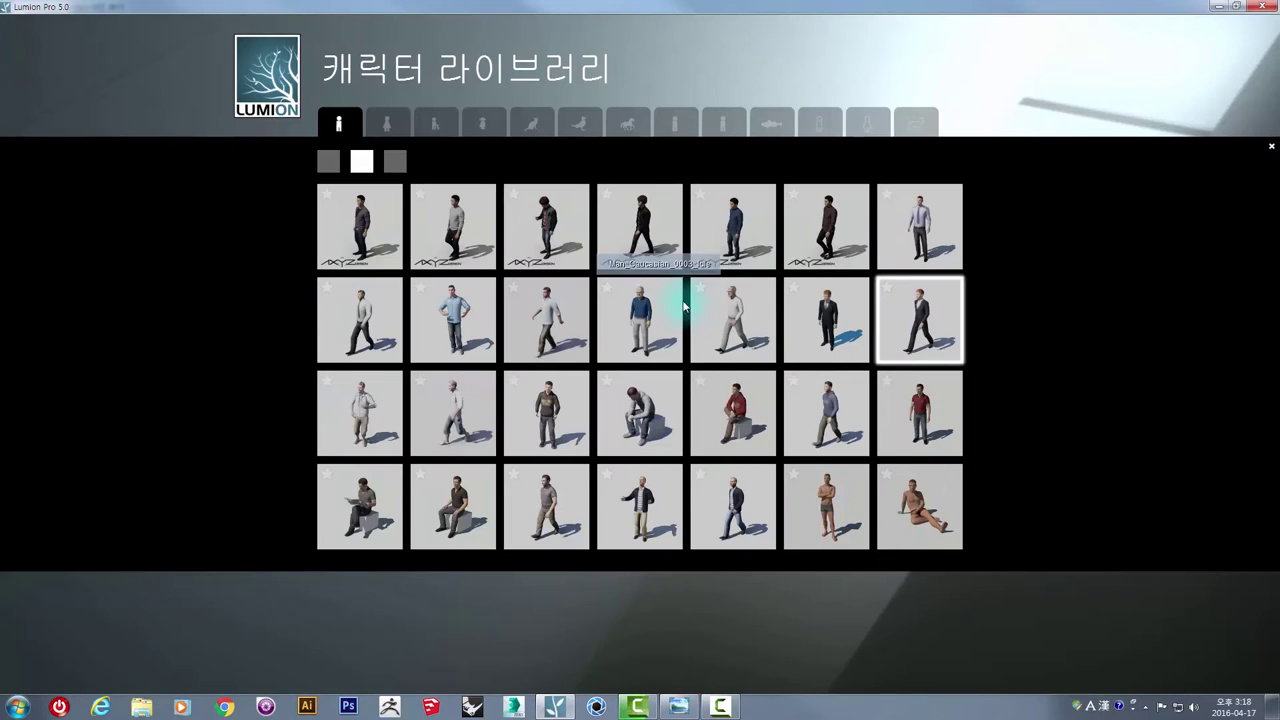
Place a dark-suited walking man by the brick wall beside the piano.
click(643, 237)
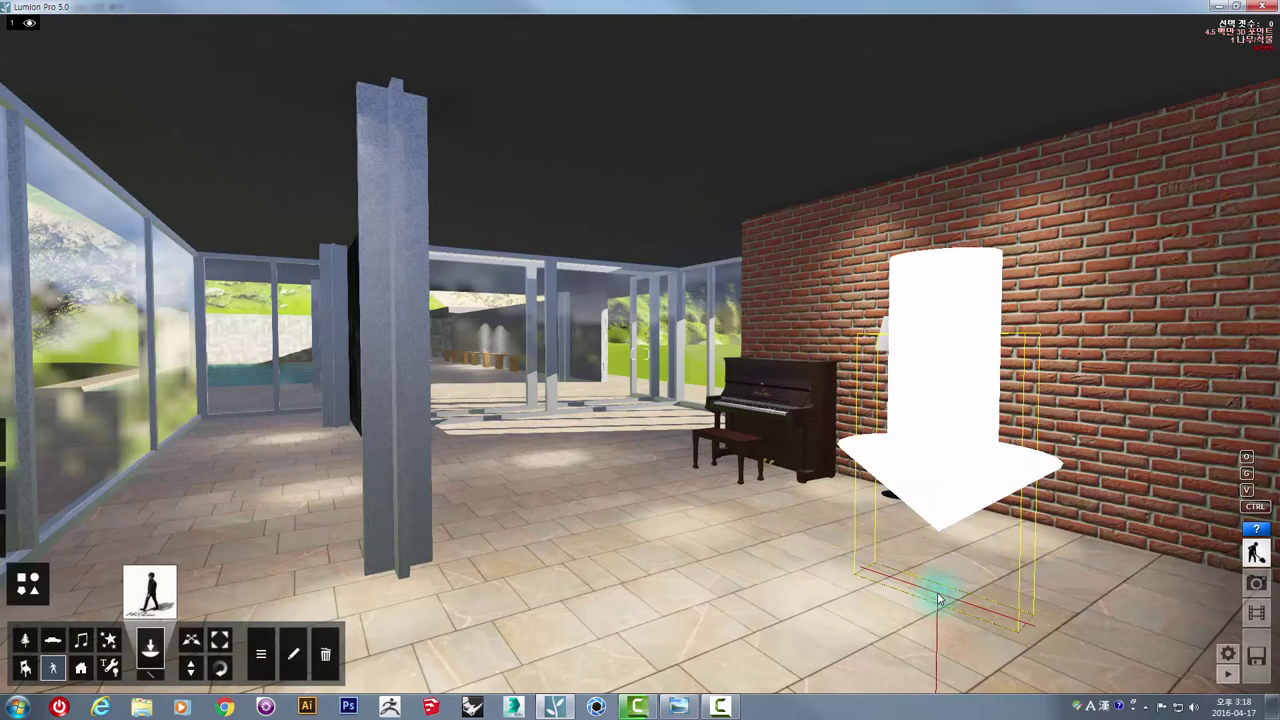
click(938, 598)
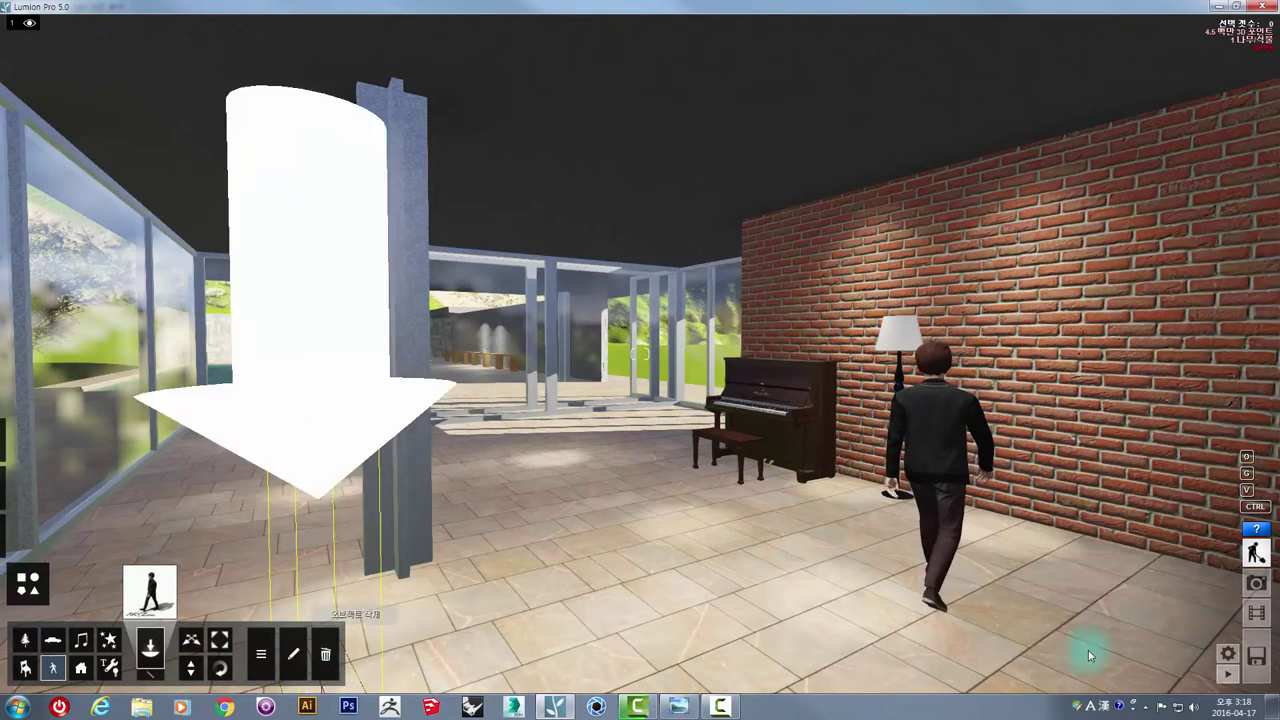
click(1256, 614)
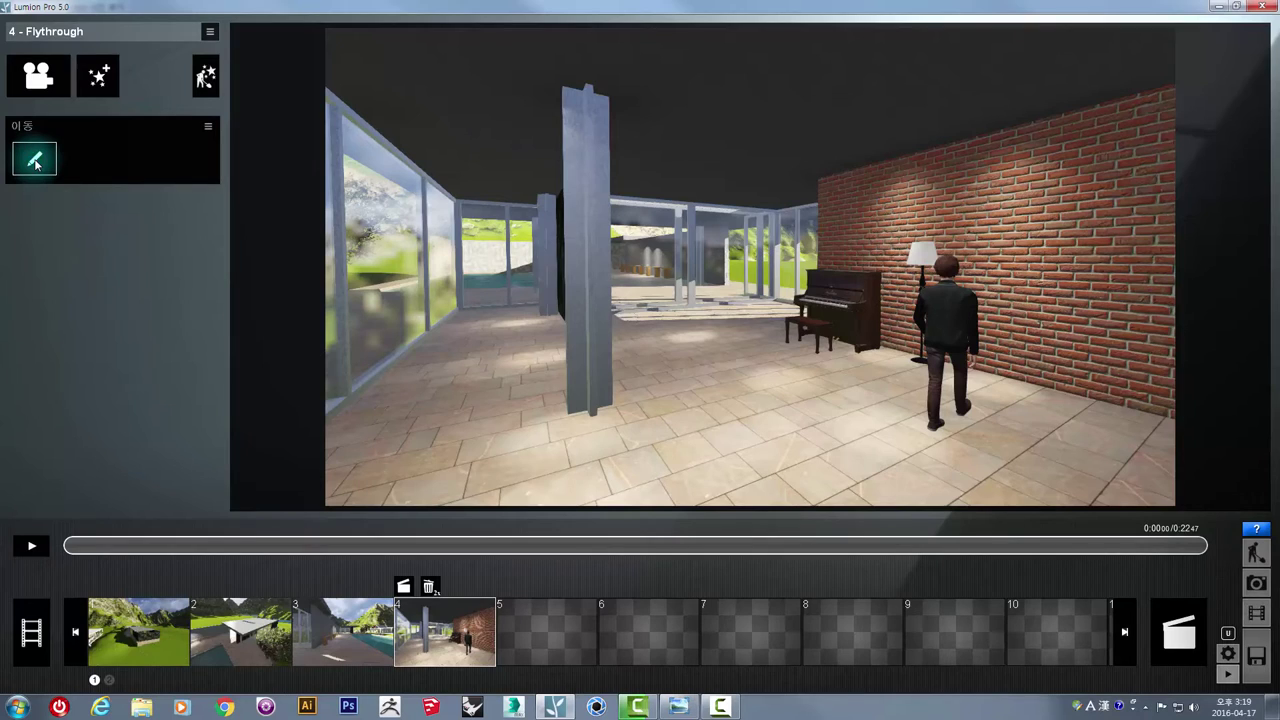
In the Move effect, send the suited man from the piano to the left glass wall.
click(35, 163)
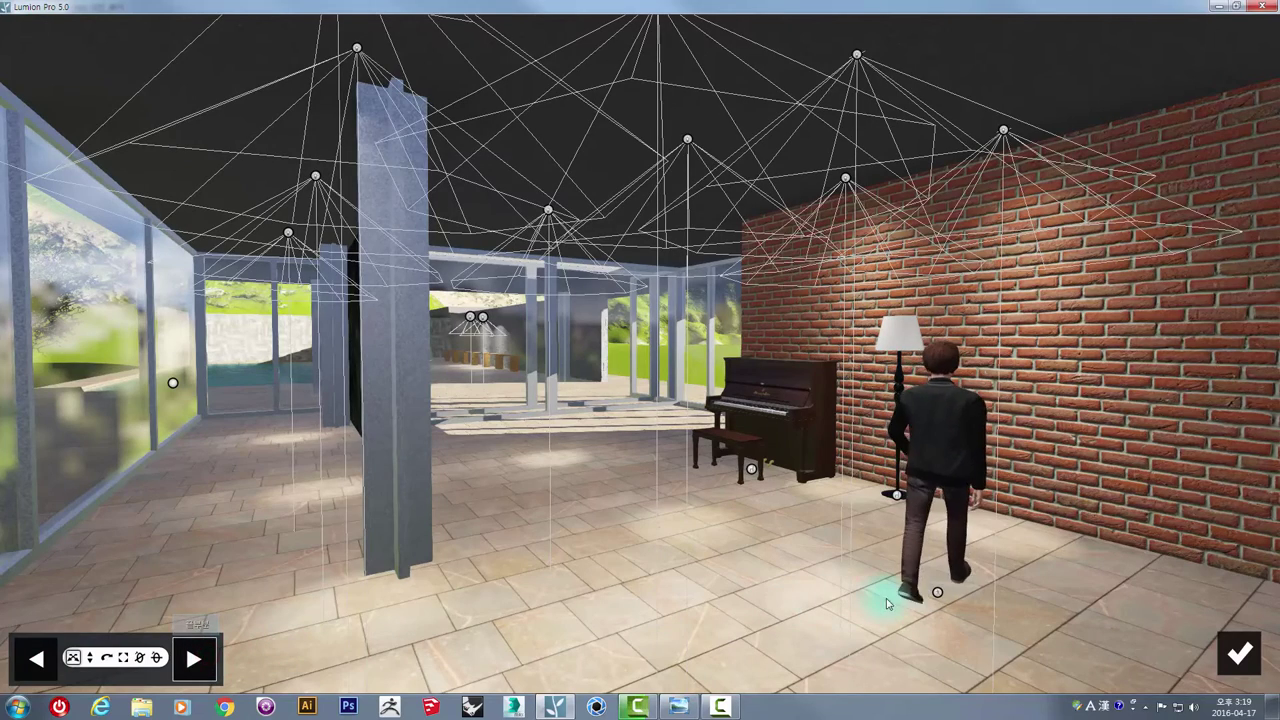
click(700, 563)
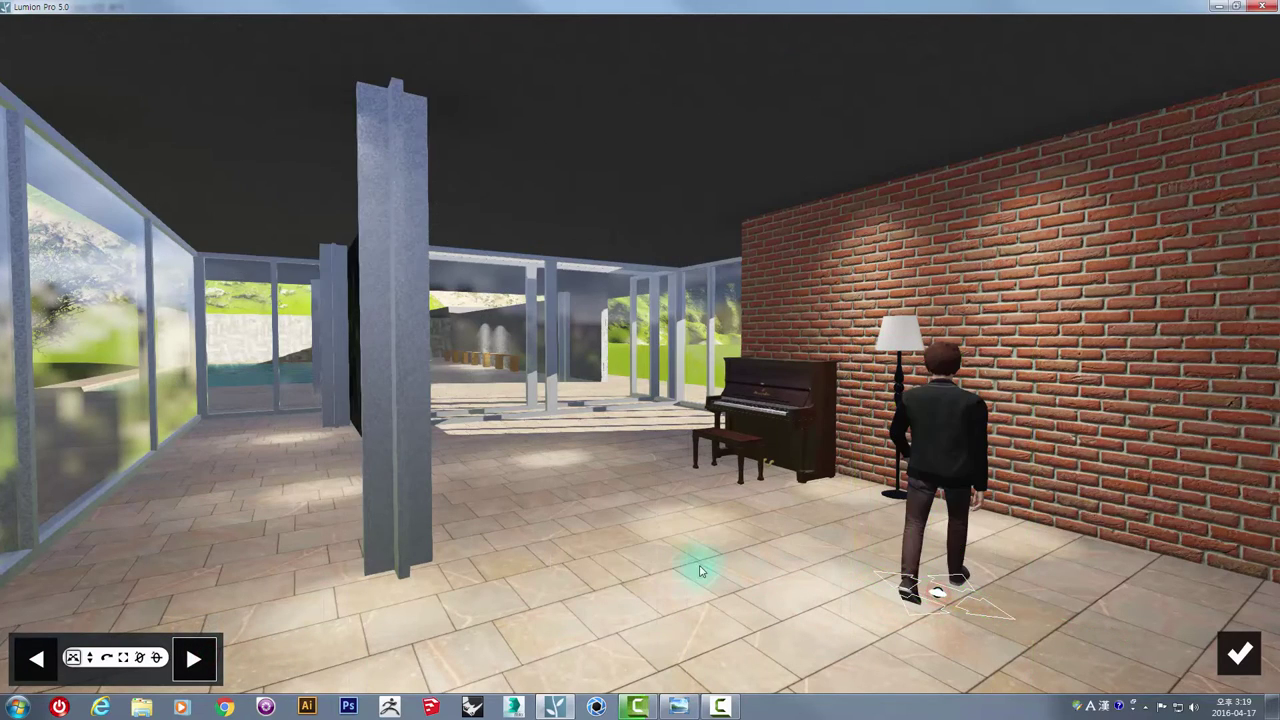
drag(360, 495, 230, 447)
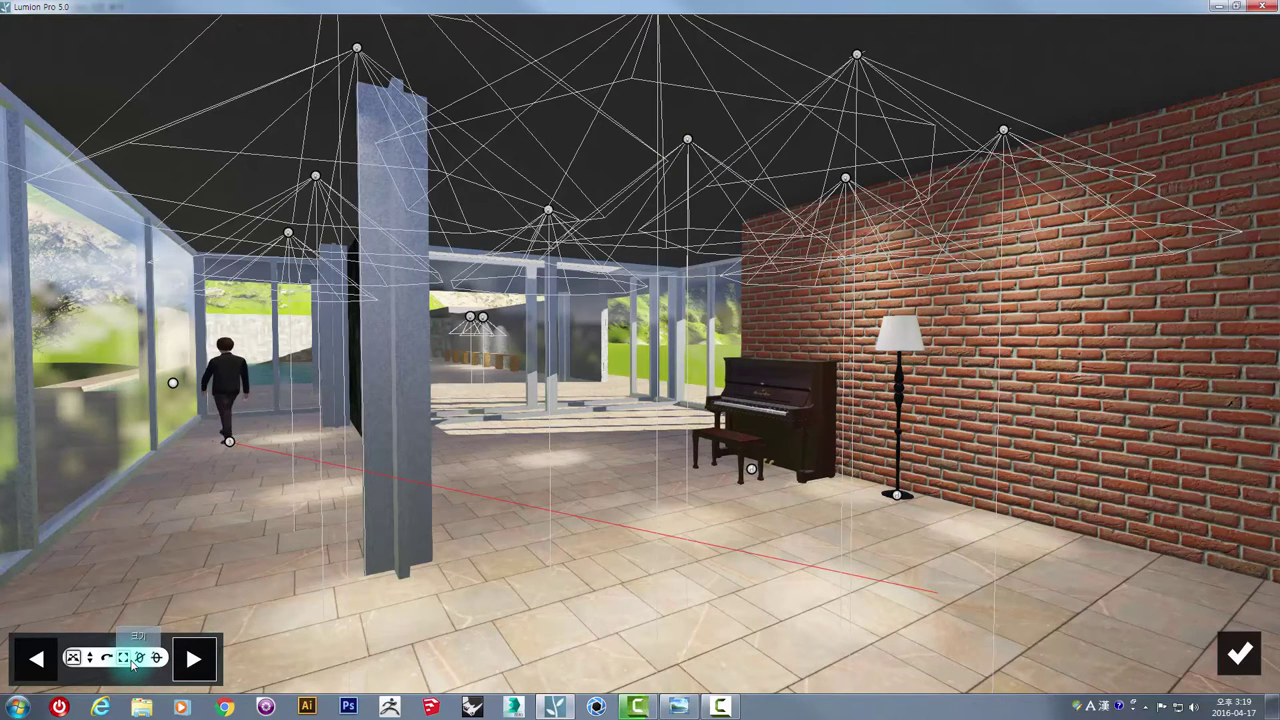
click(1237, 655)
click(1237, 655)
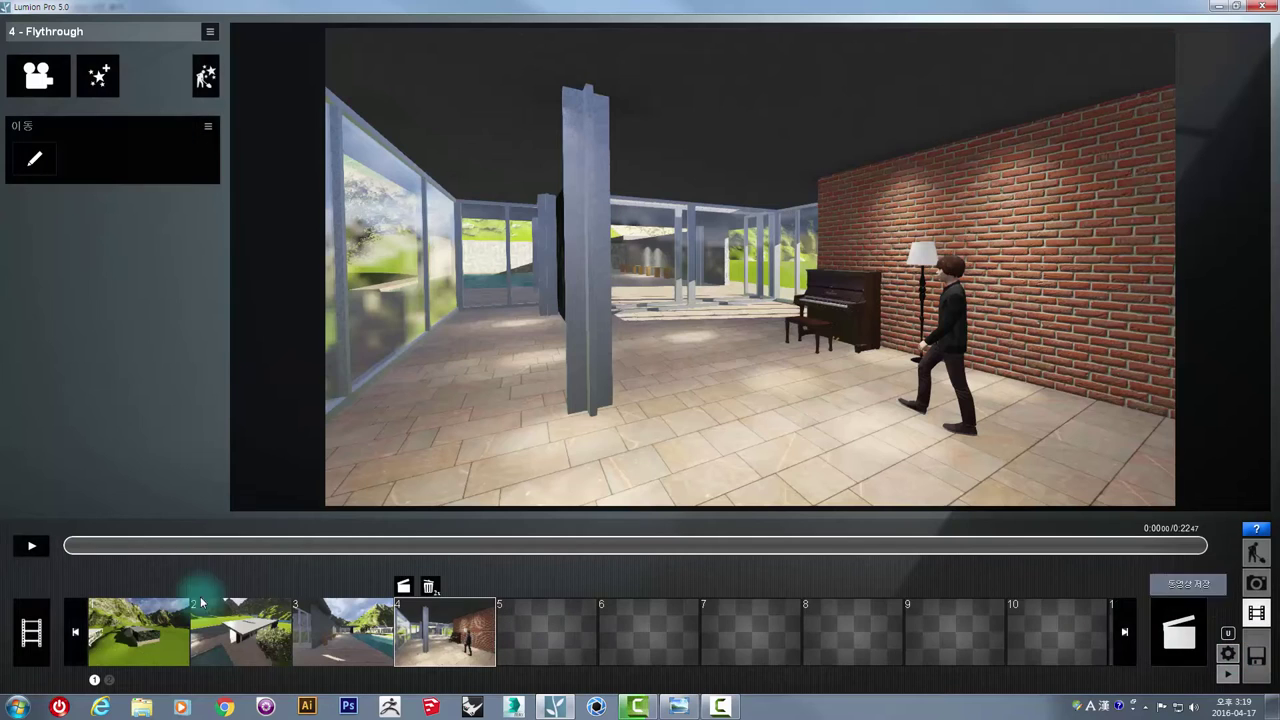
Play clip 4 to watch the man walk across the room, then stop it.
click(35, 548)
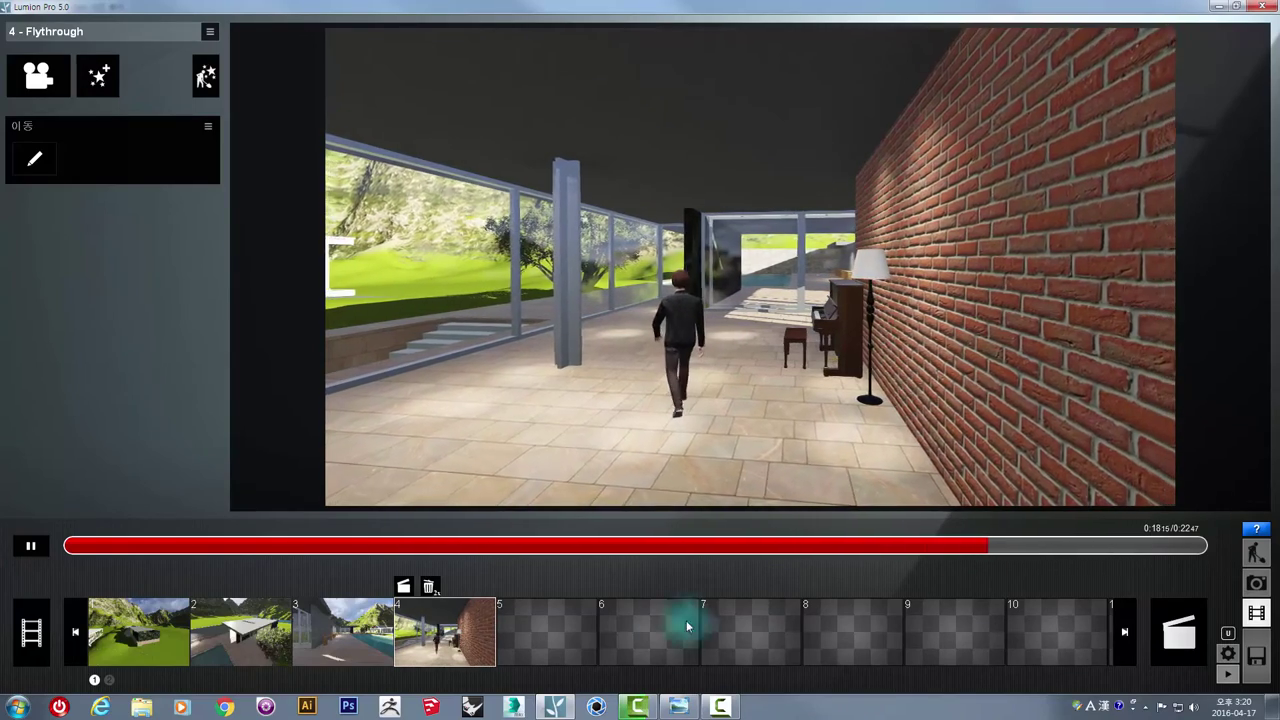
click(455, 630)
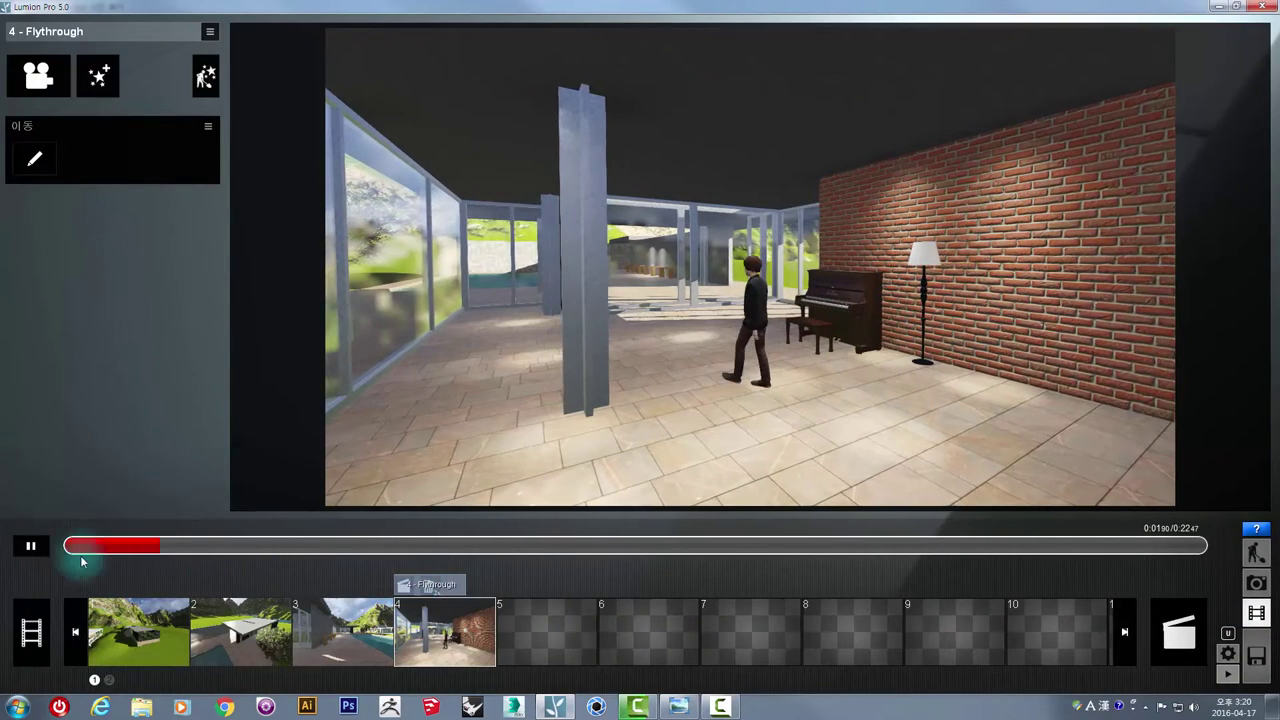
click(30, 546)
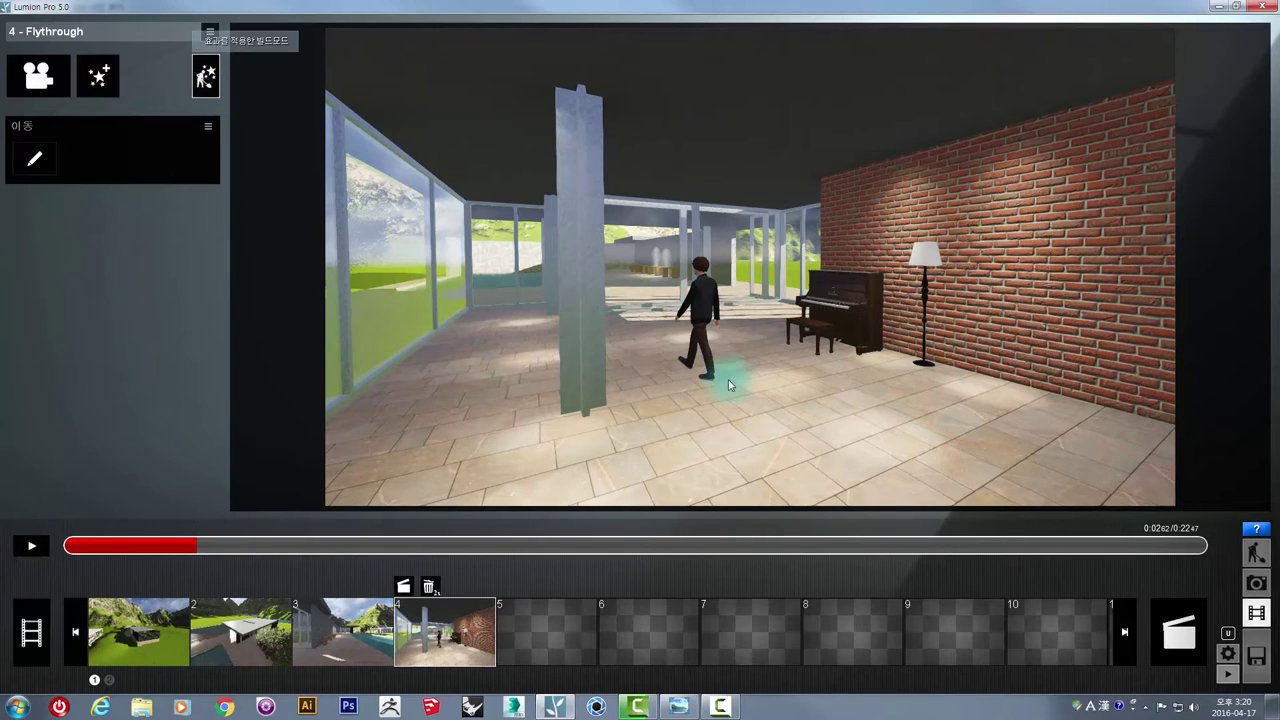
Place a second walking man in a blue hoodie beside the first man.
click(1255, 552)
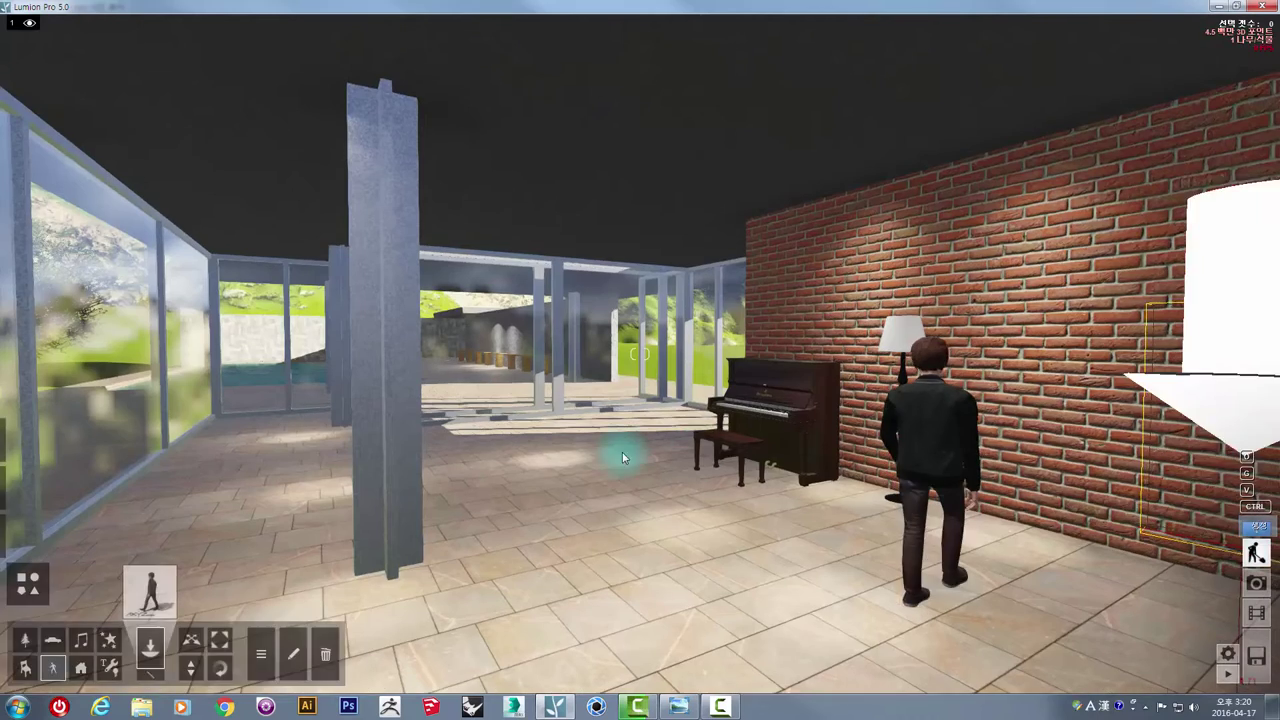
click(150, 598)
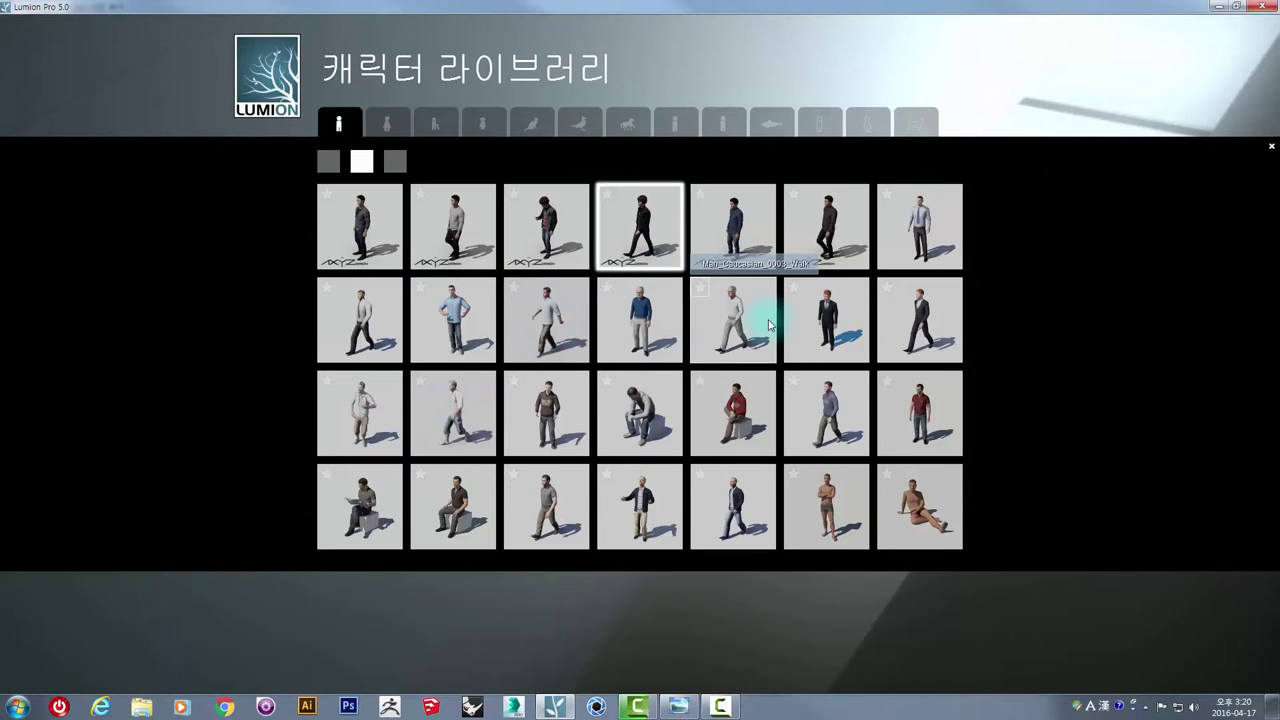
click(832, 424)
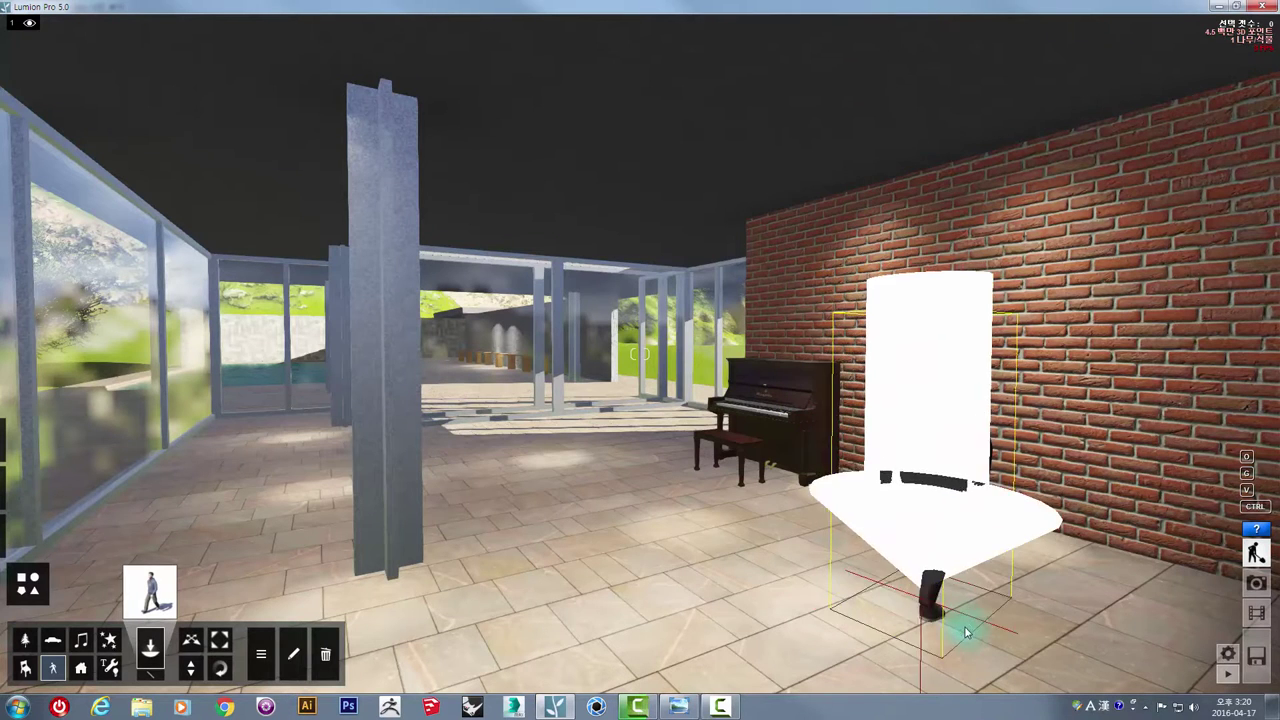
click(1022, 655)
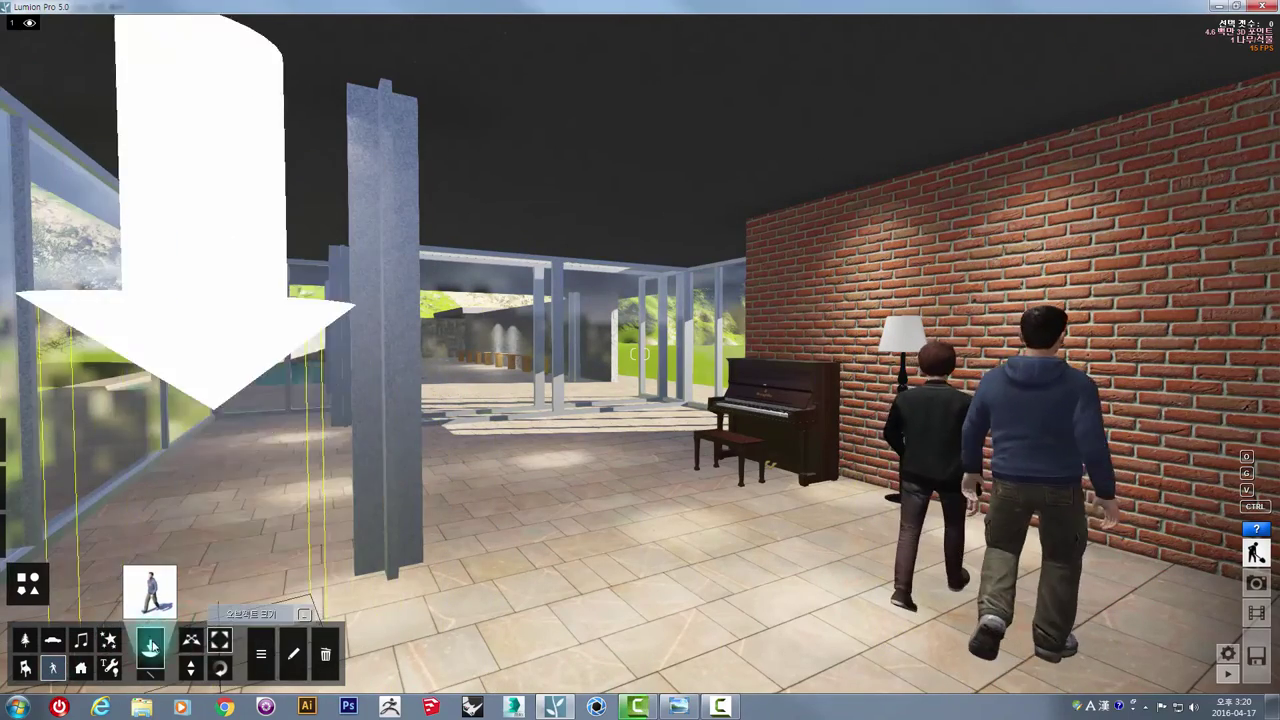
click(1256, 610)
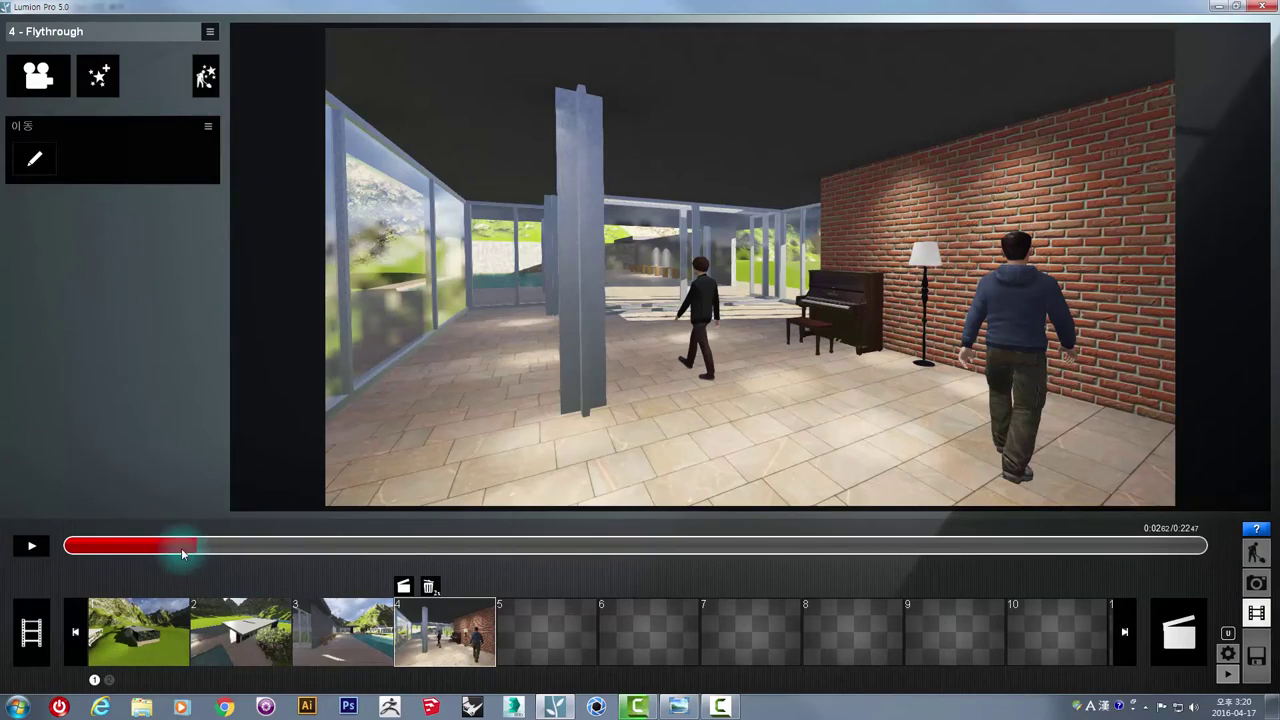
Rewind and scrub clip 4, then add the Advanced Move (고급 이동) effect and open its editor.
click(22, 547)
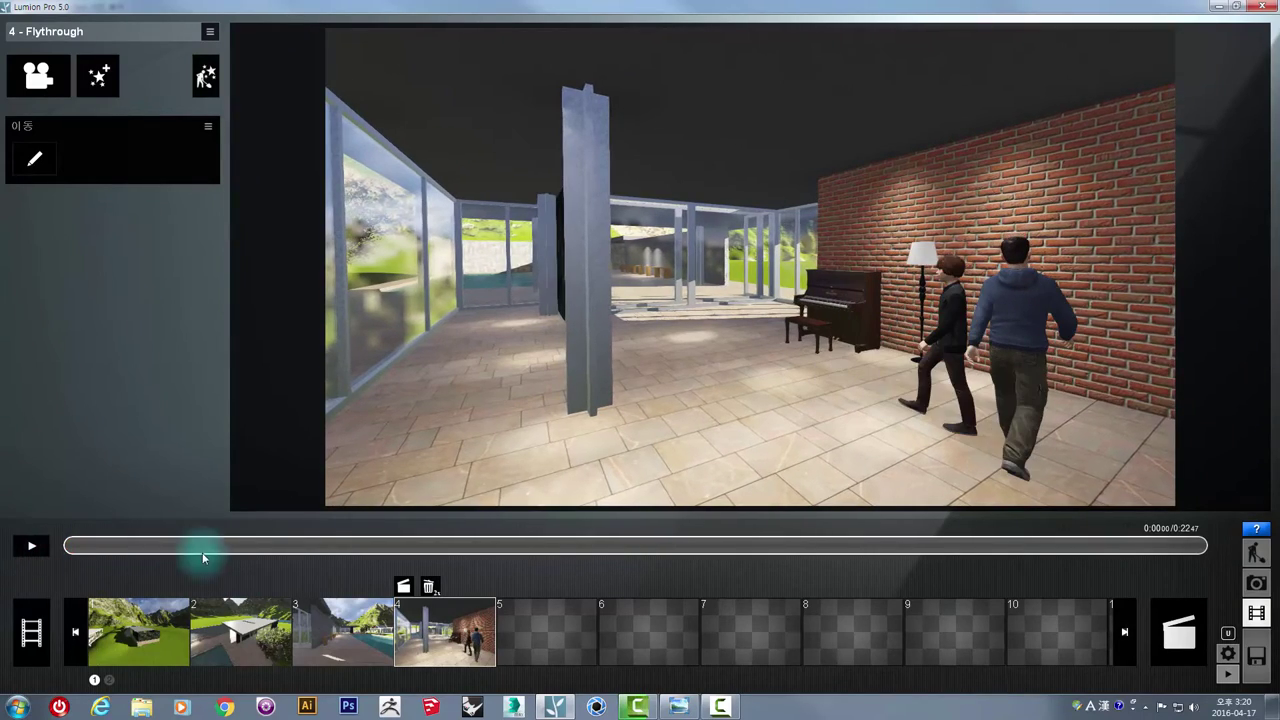
drag(203, 557, 5, 549)
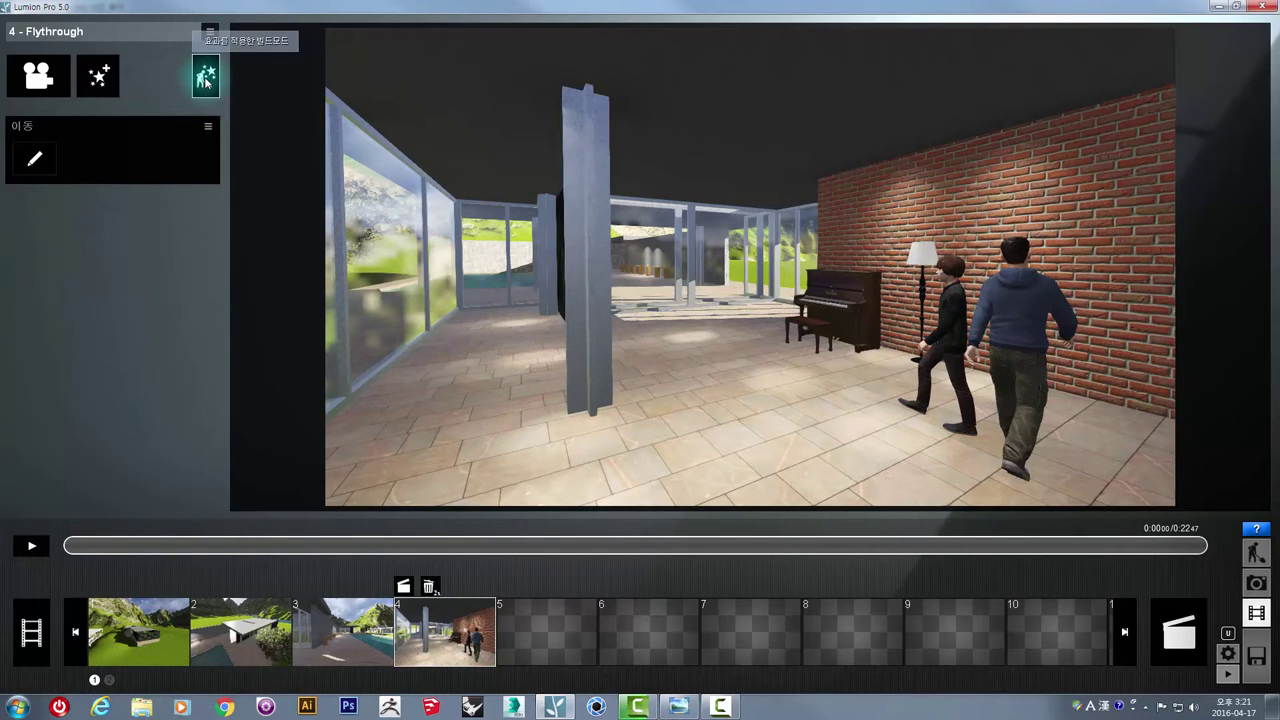
click(96, 82)
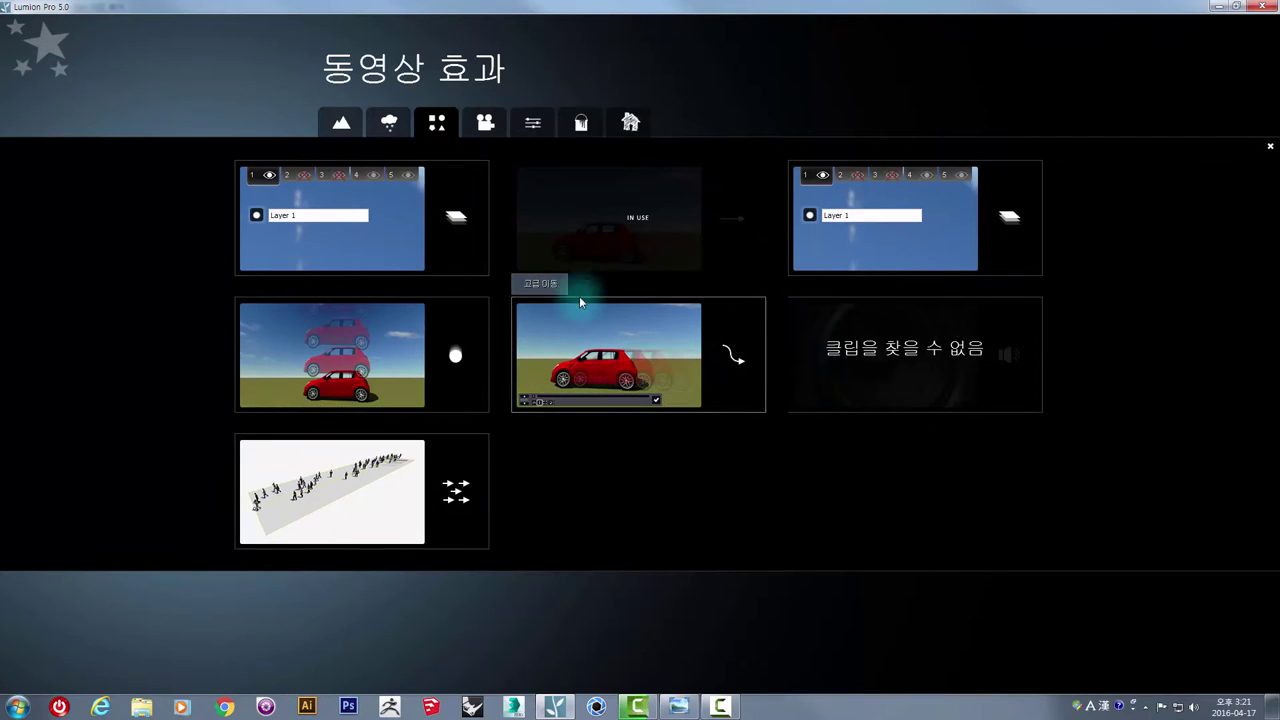
click(611, 350)
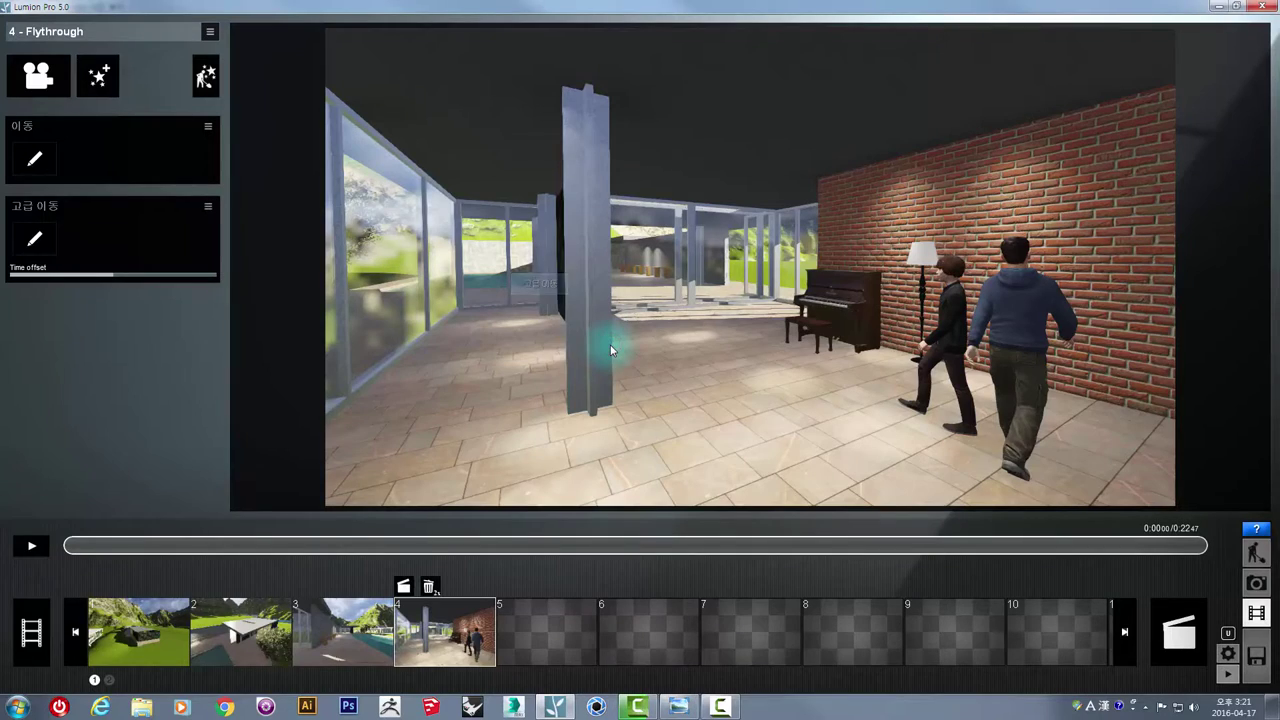
click(36, 243)
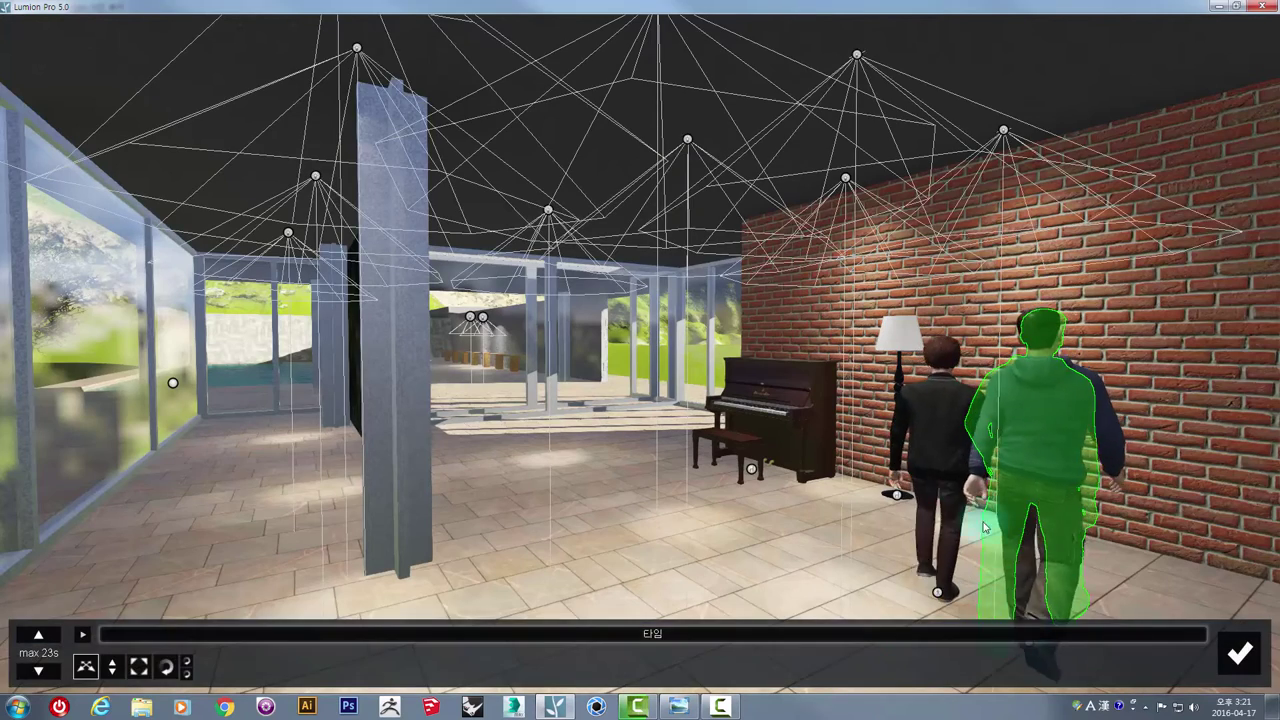
Move the view closer to the two men, then select the blue-hoodie man and his position handle.
right_drag(751, 408, 814, 406)
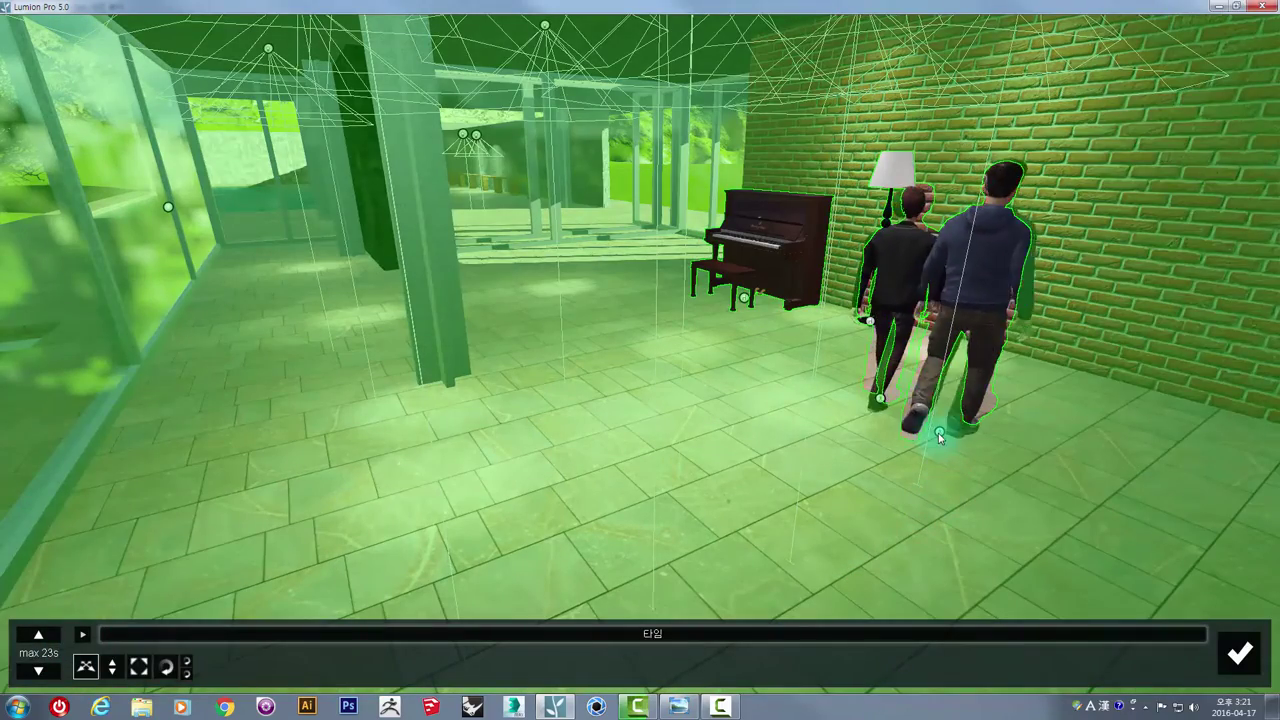
click(940, 437)
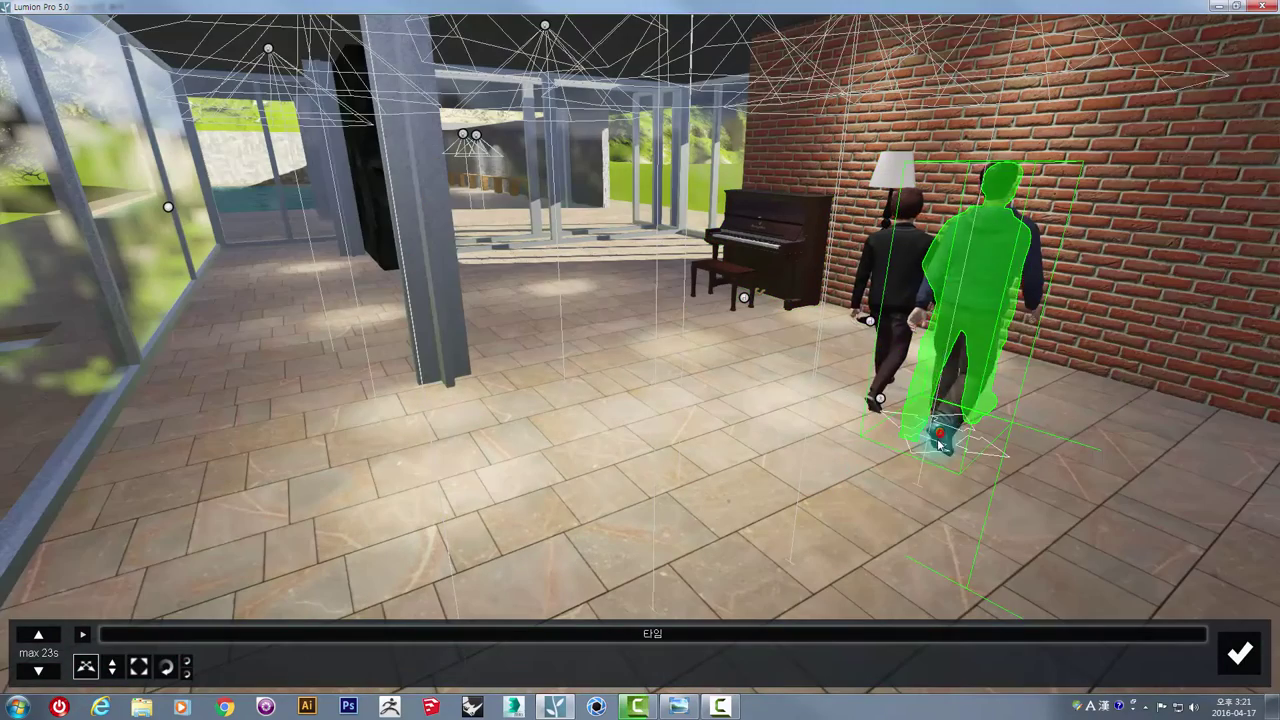
click(939, 432)
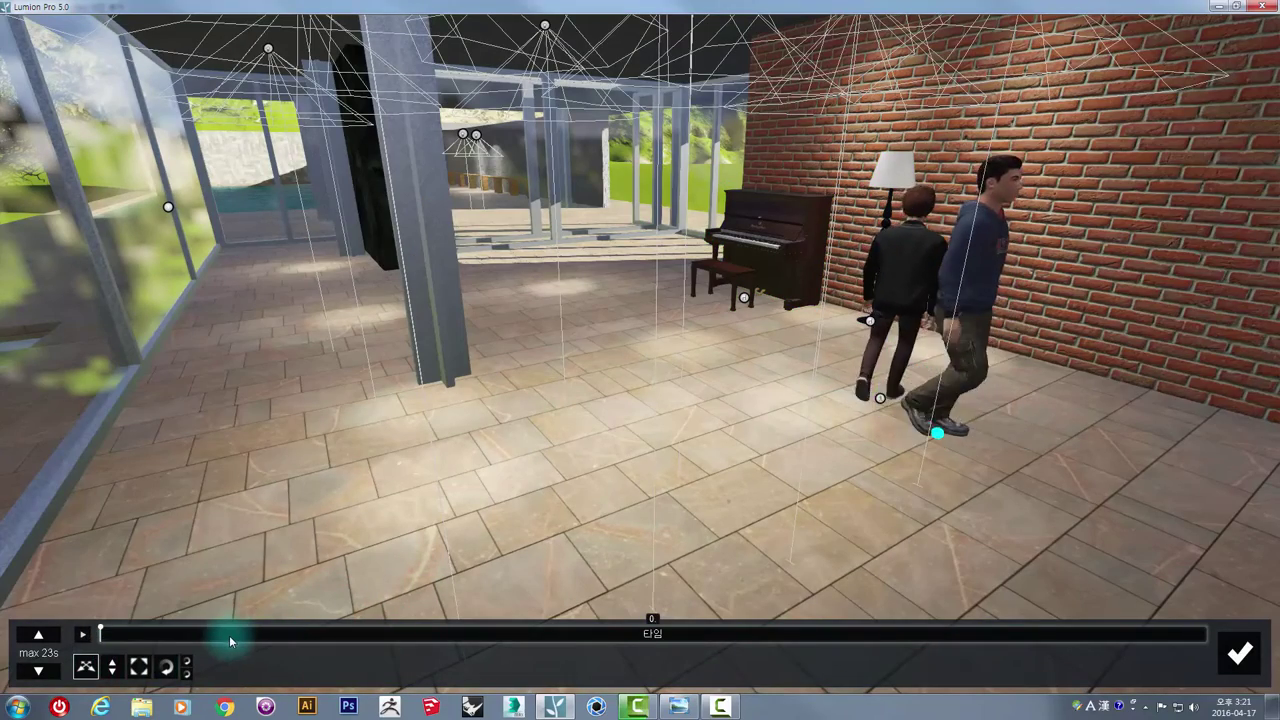
Walk the hoodie man over to the left glass wall and back along it over the first seconds.
drag(218, 636, 294, 639)
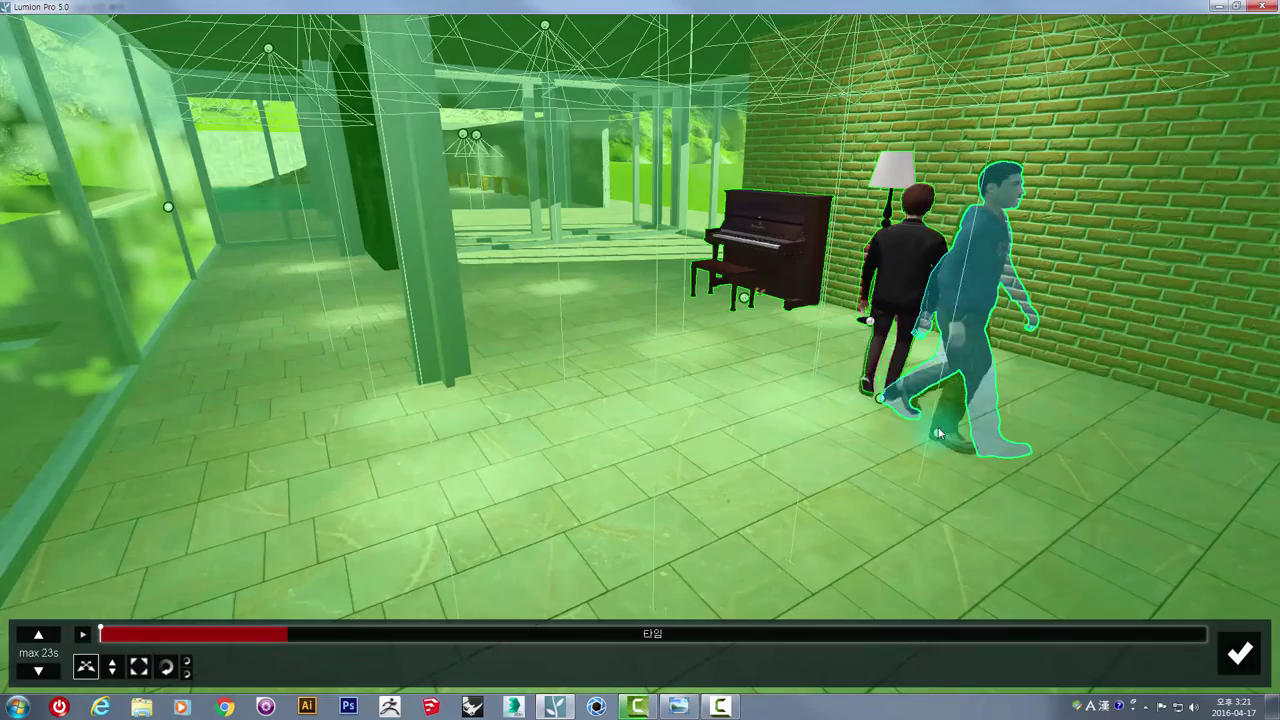
click(938, 432)
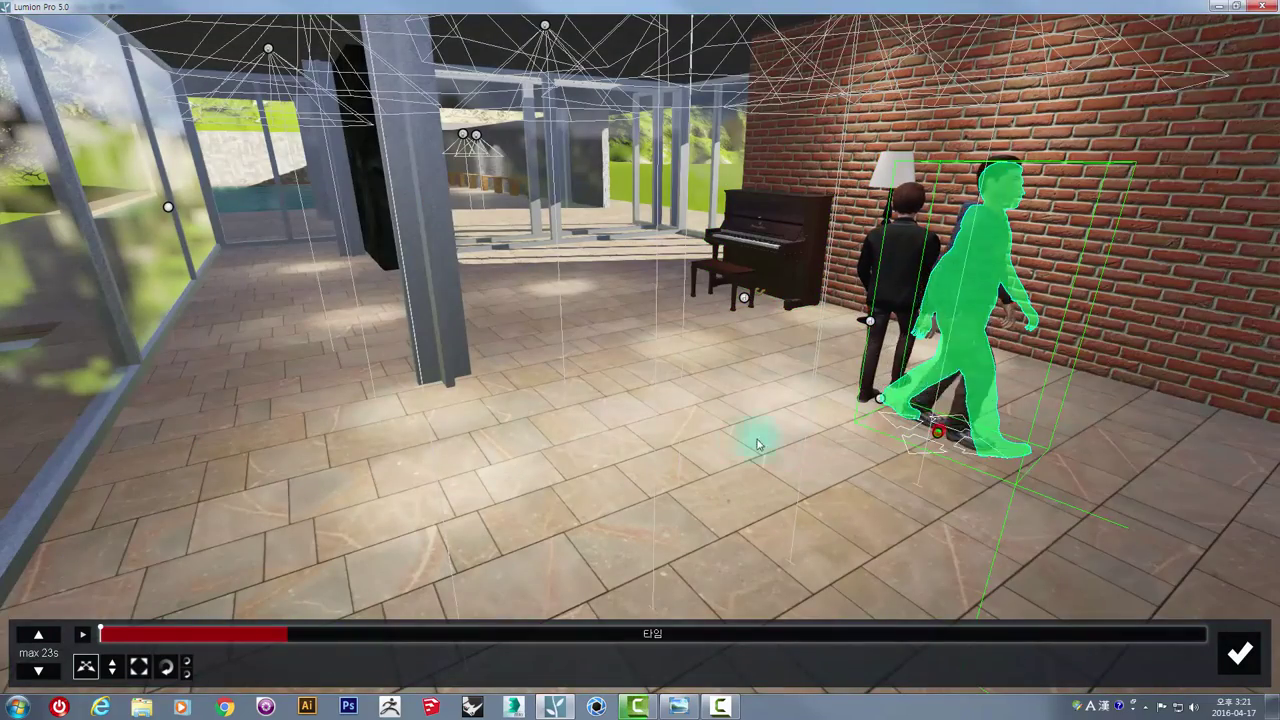
drag(503, 440, 230, 448)
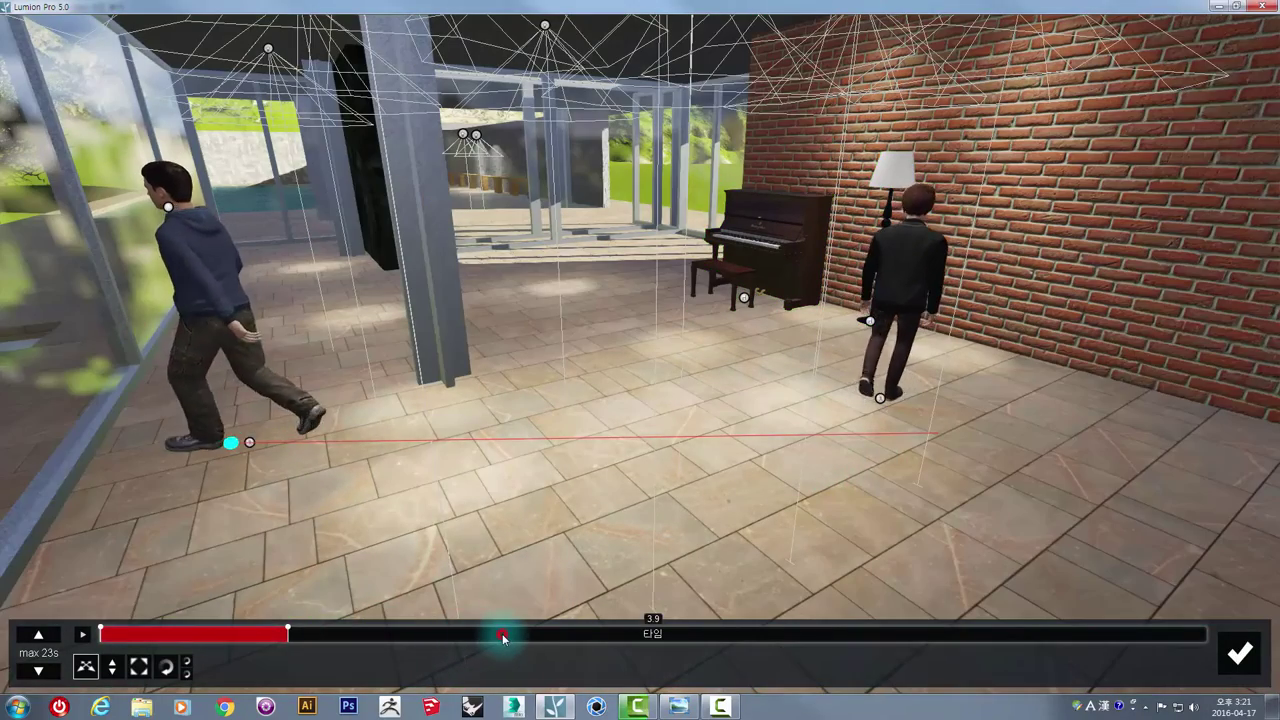
click(502, 636)
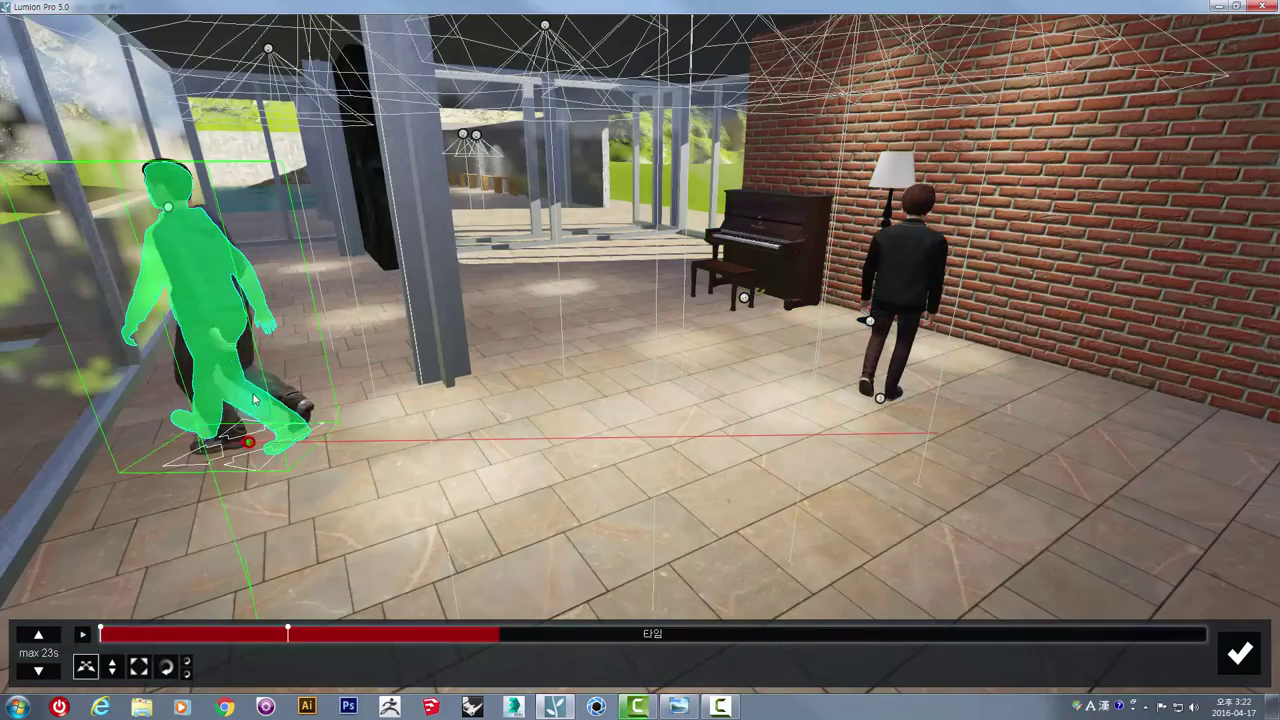
drag(255, 400, 272, 327)
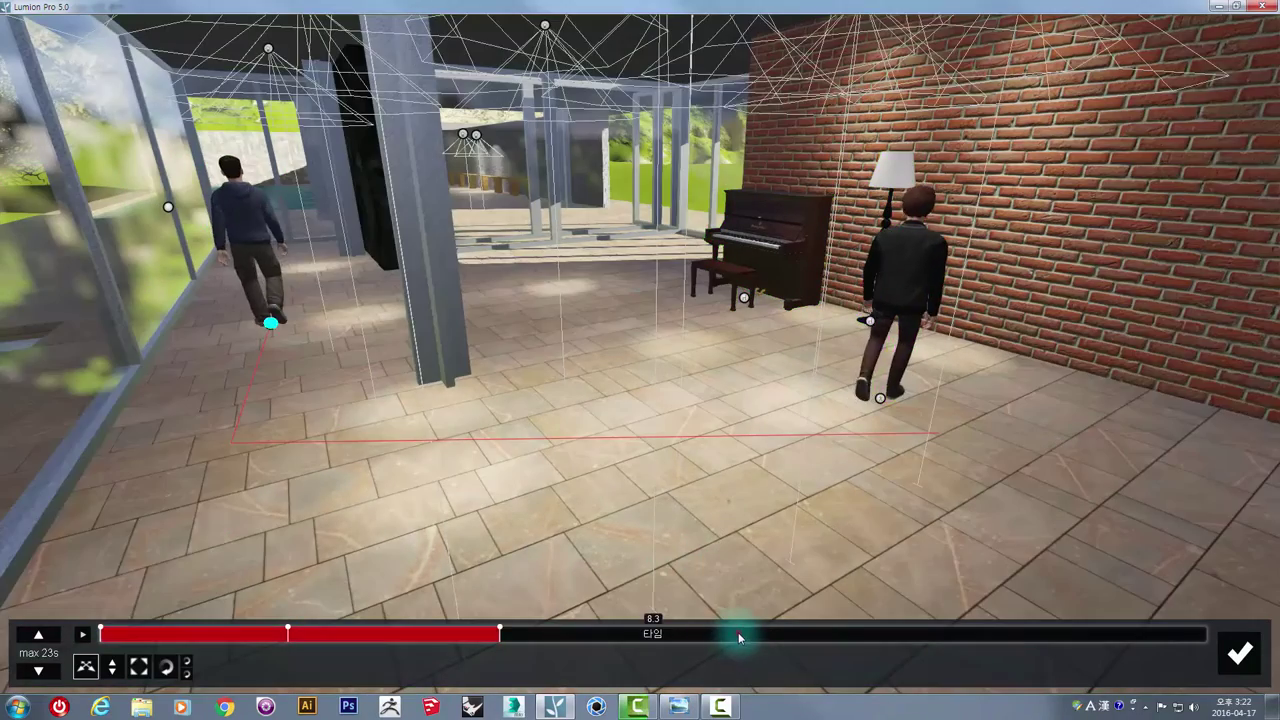
click(734, 634)
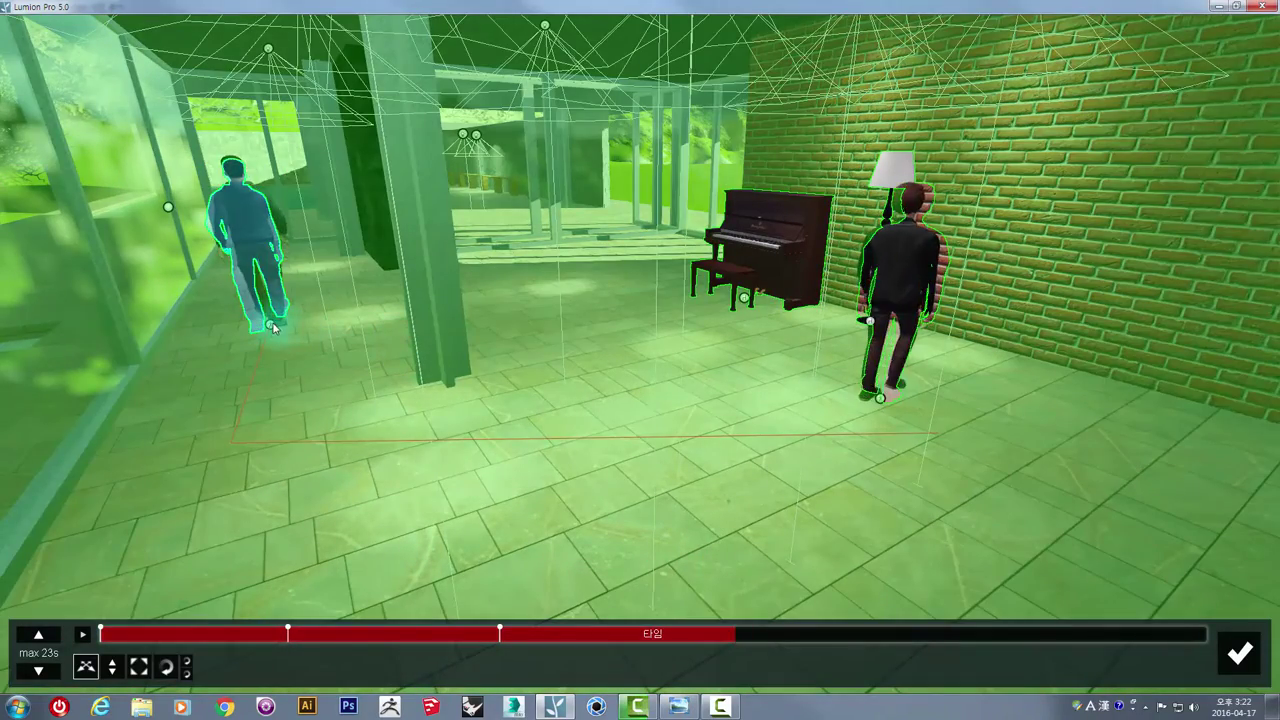
Continue his path to the piano beside the suited man, stretching the walk to 22.7 seconds.
drag(272, 327, 298, 250)
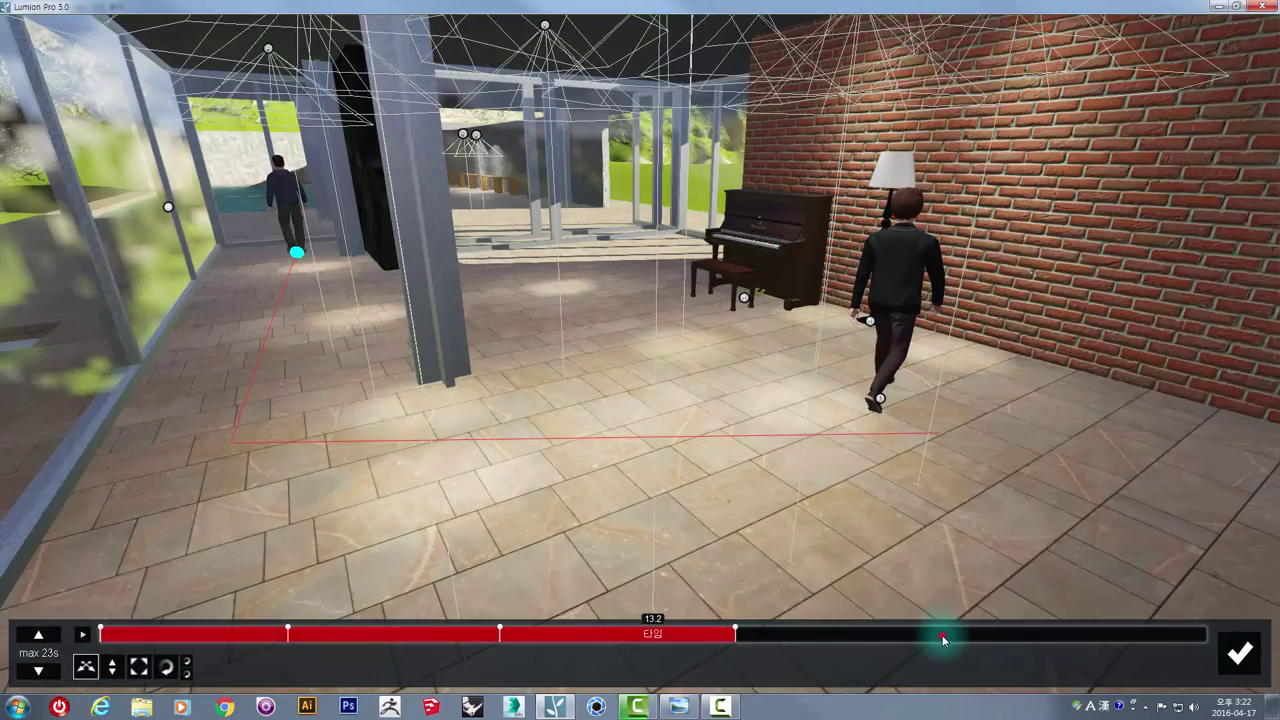
click(943, 637)
drag(298, 256, 381, 296)
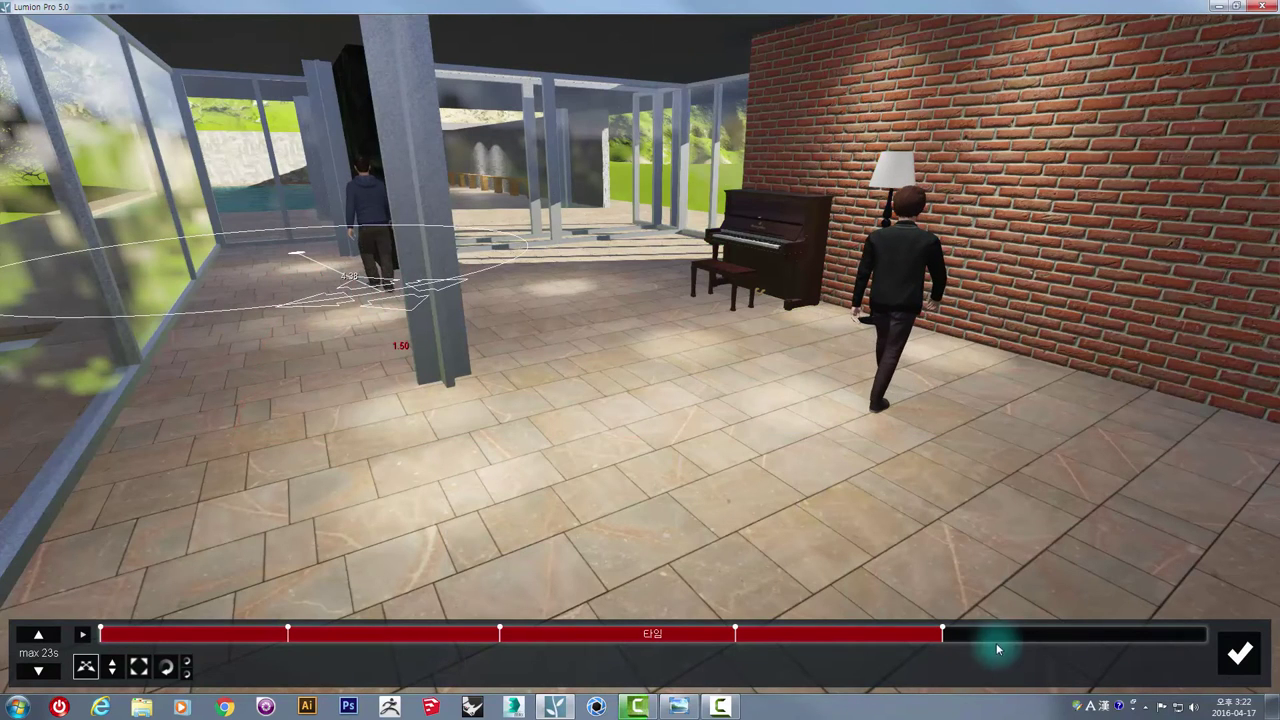
click(1205, 638)
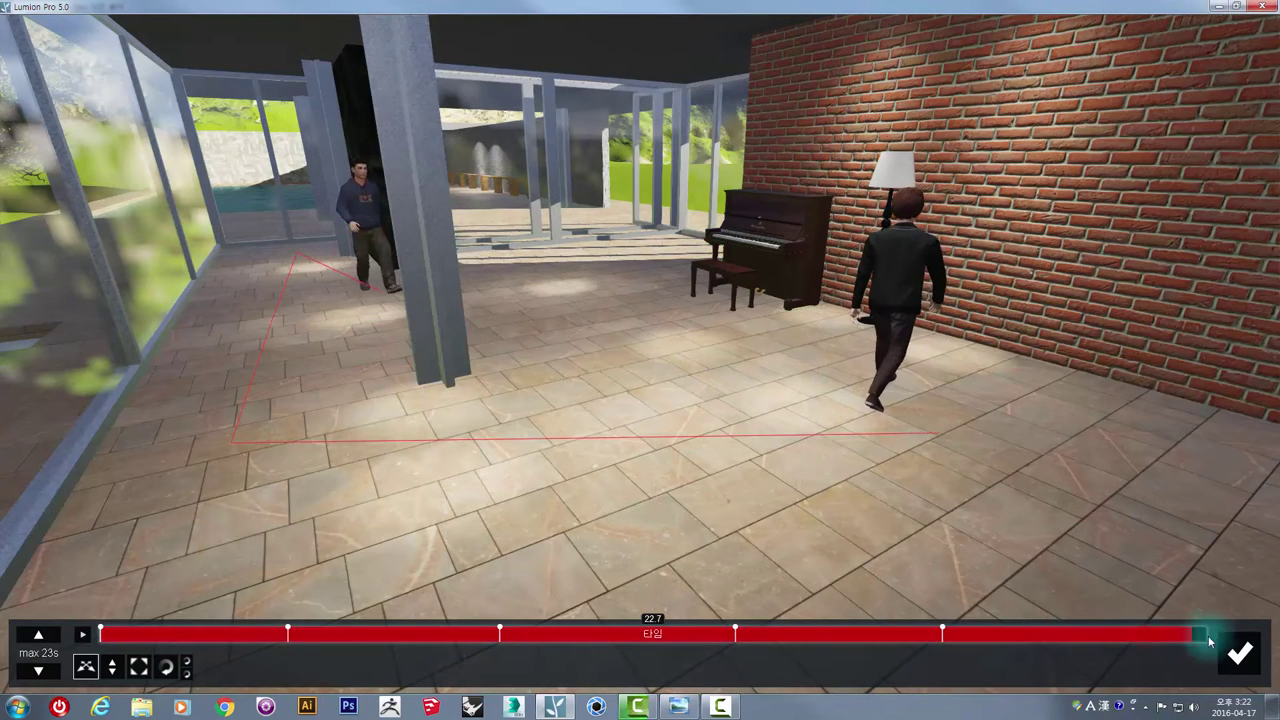
click(1228, 643)
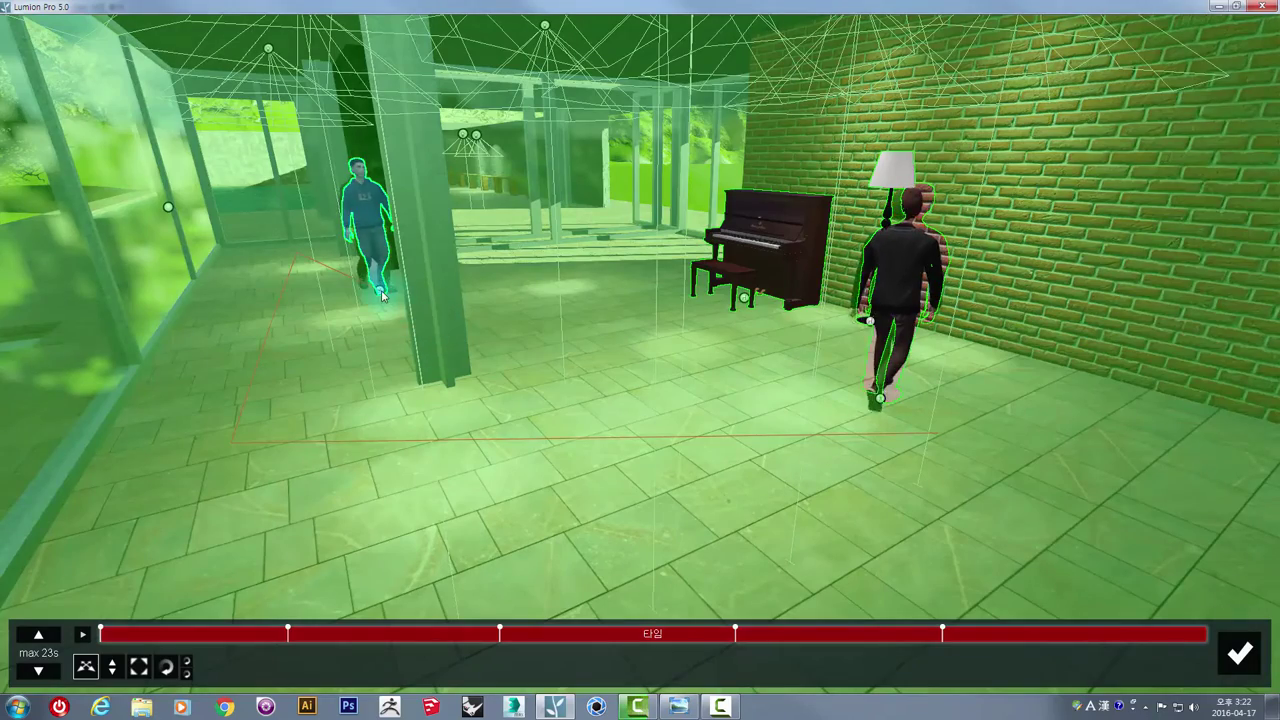
mouse_move(381, 294)
mouse_down()
mouse_move(866, 403)
mouse_move(946, 403)
mouse_up()
click(1241, 660)
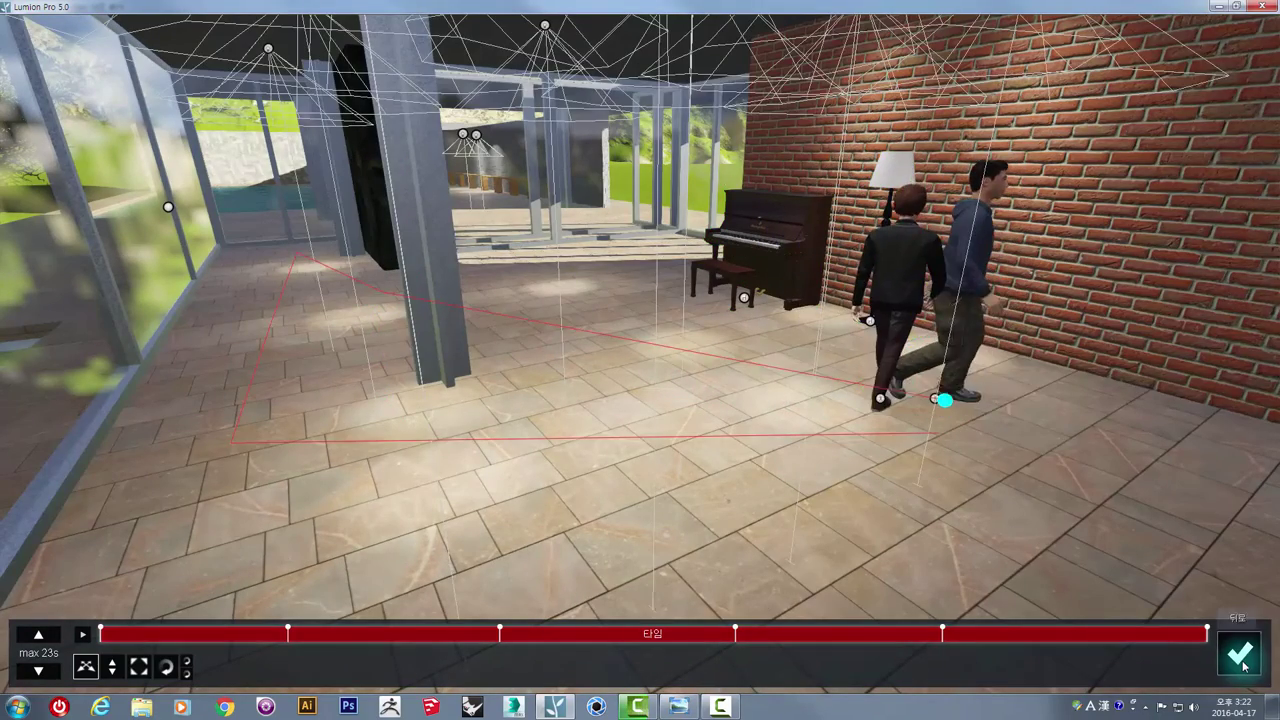
Confirm the walking-path edits, then scrub back through and pause the clip 4 preview.
click(1241, 658)
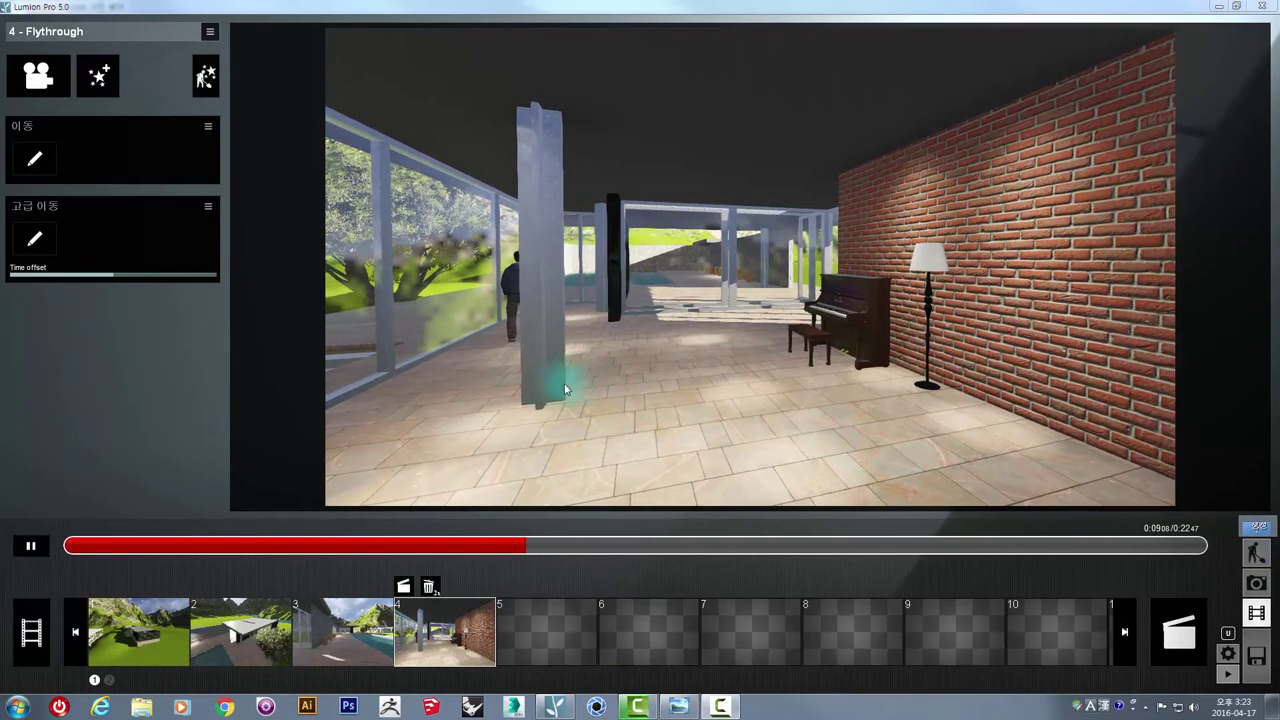
drag(84, 543, 735, 558)
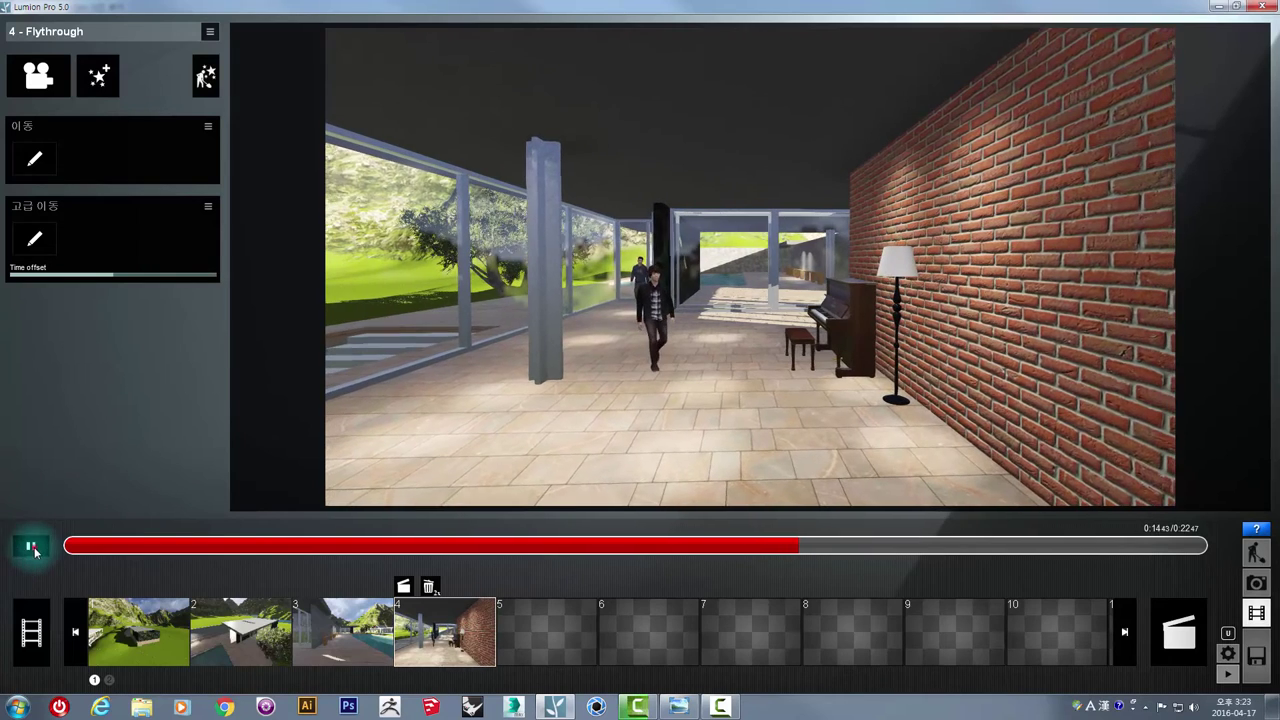
click(98, 75)
Add the Title ('Your text') effect to clip 4 from the style category of the effects library.
click(97, 77)
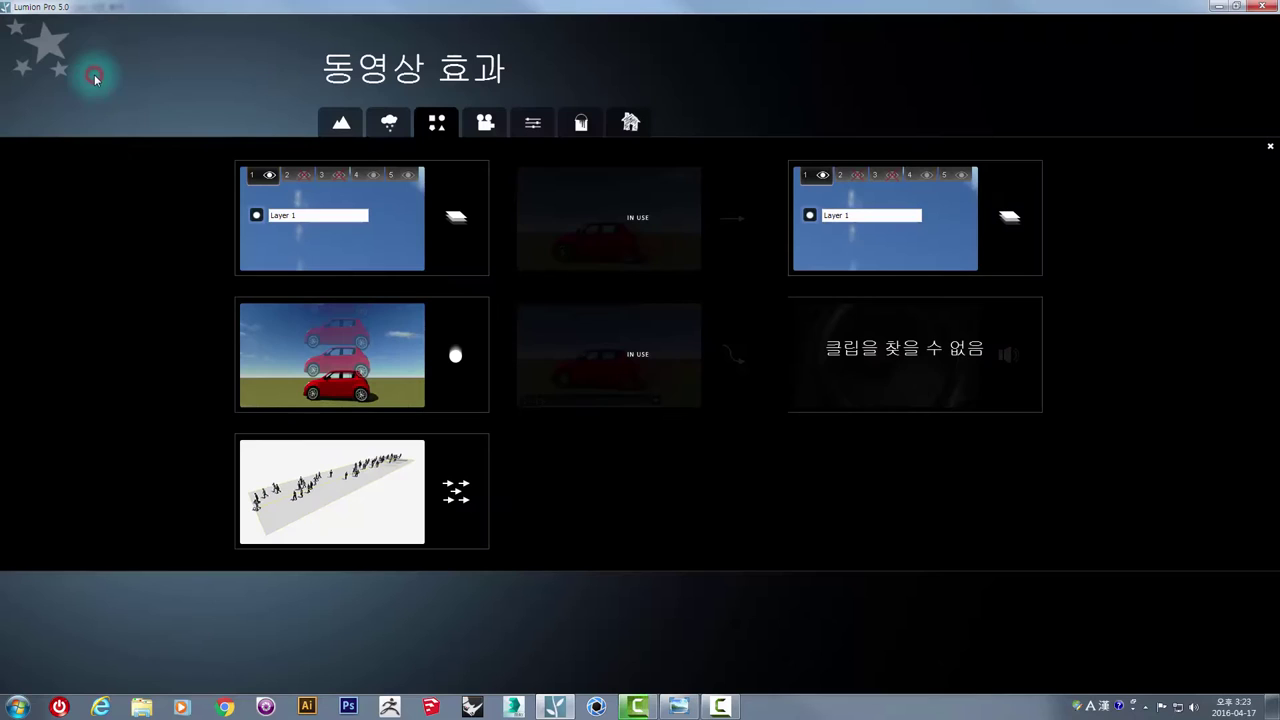
click(540, 246)
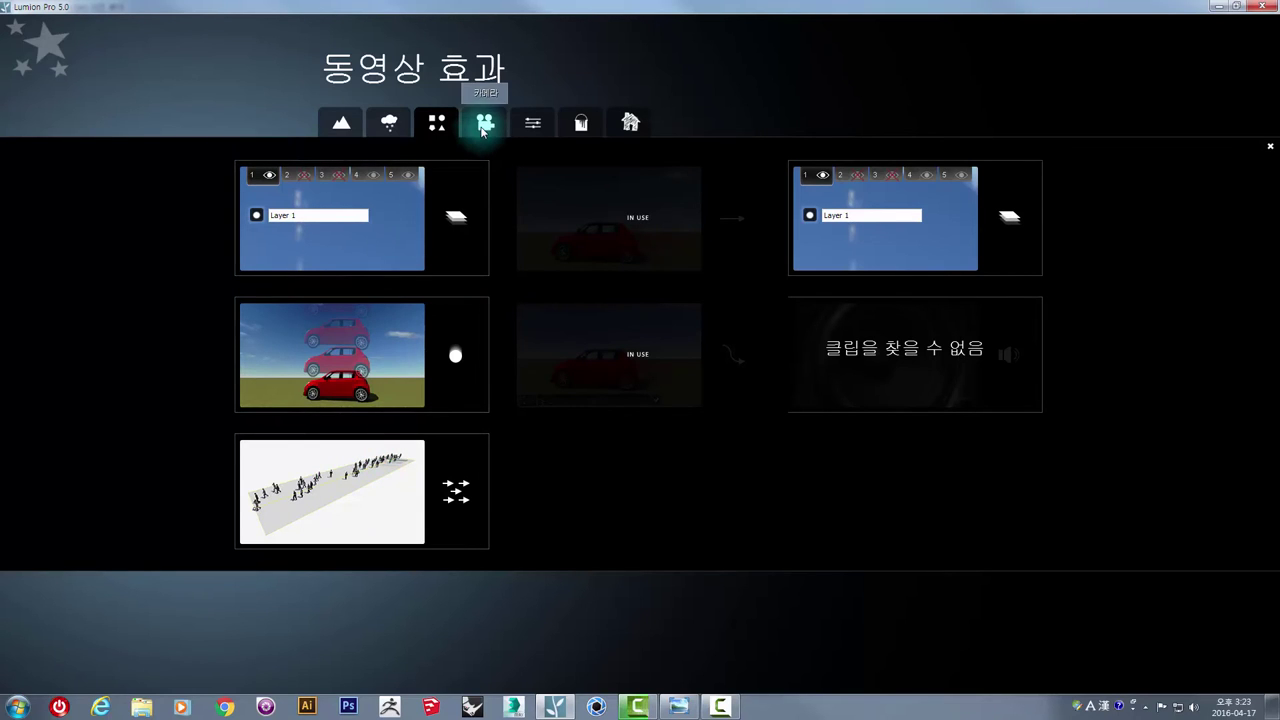
click(531, 124)
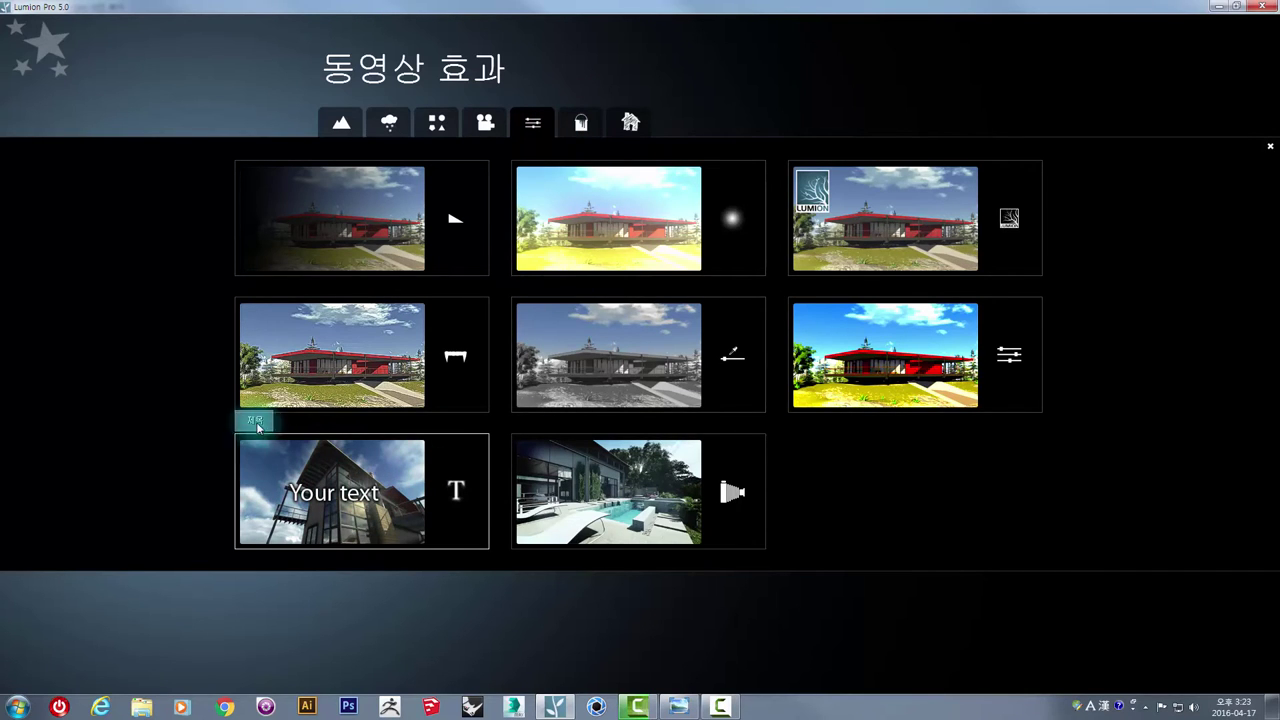
click(343, 487)
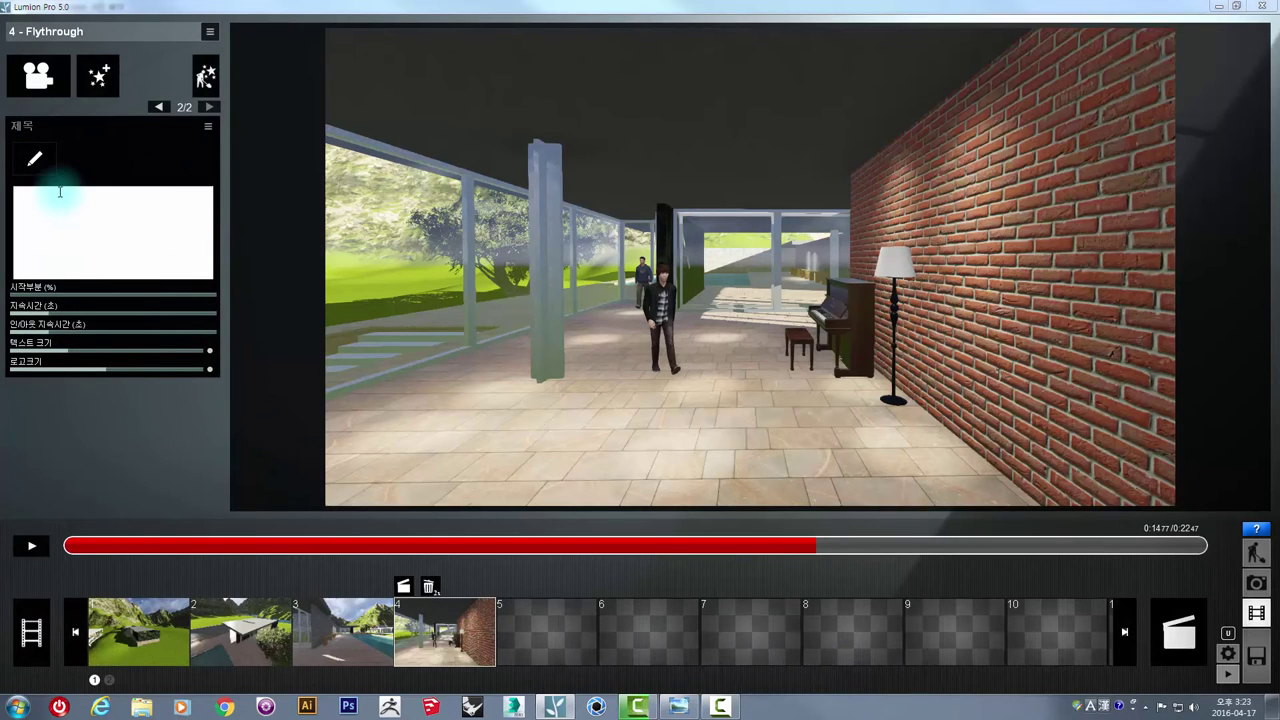
Set the title text to 'Lumion' and delay its start to 4.8, then rewind the preview.
click(30, 158)
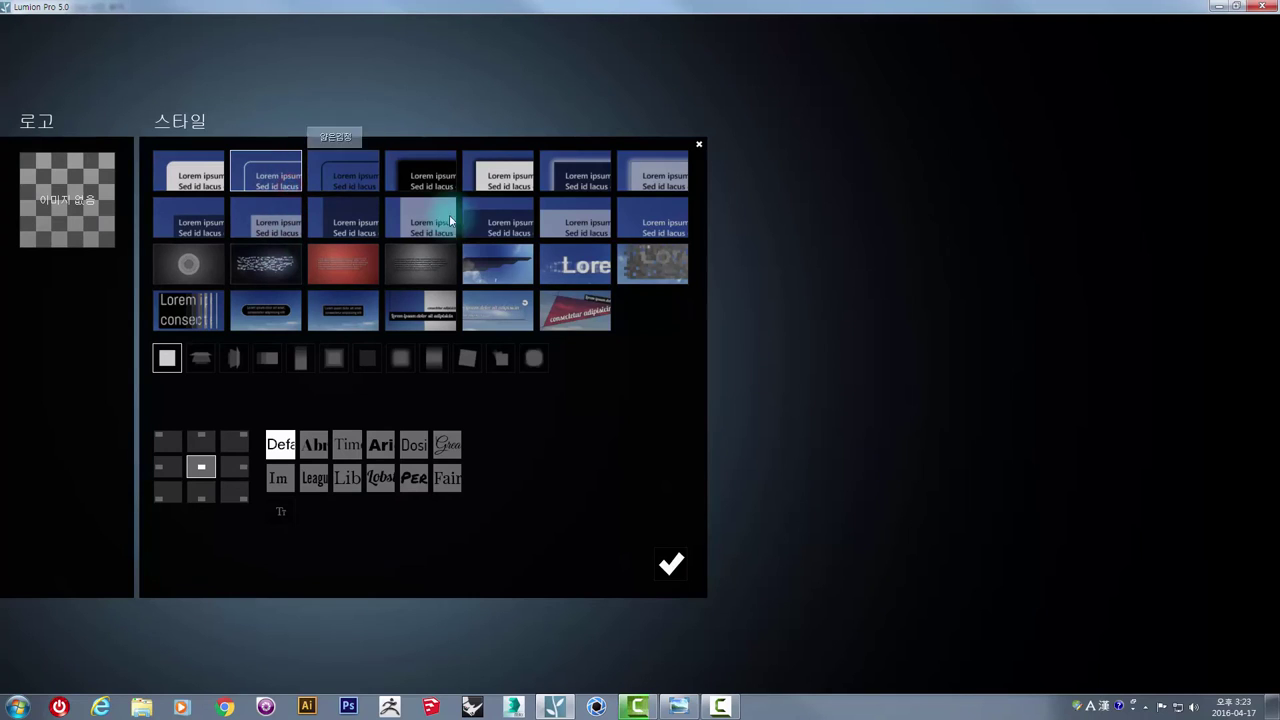
click(688, 588)
click(67, 229)
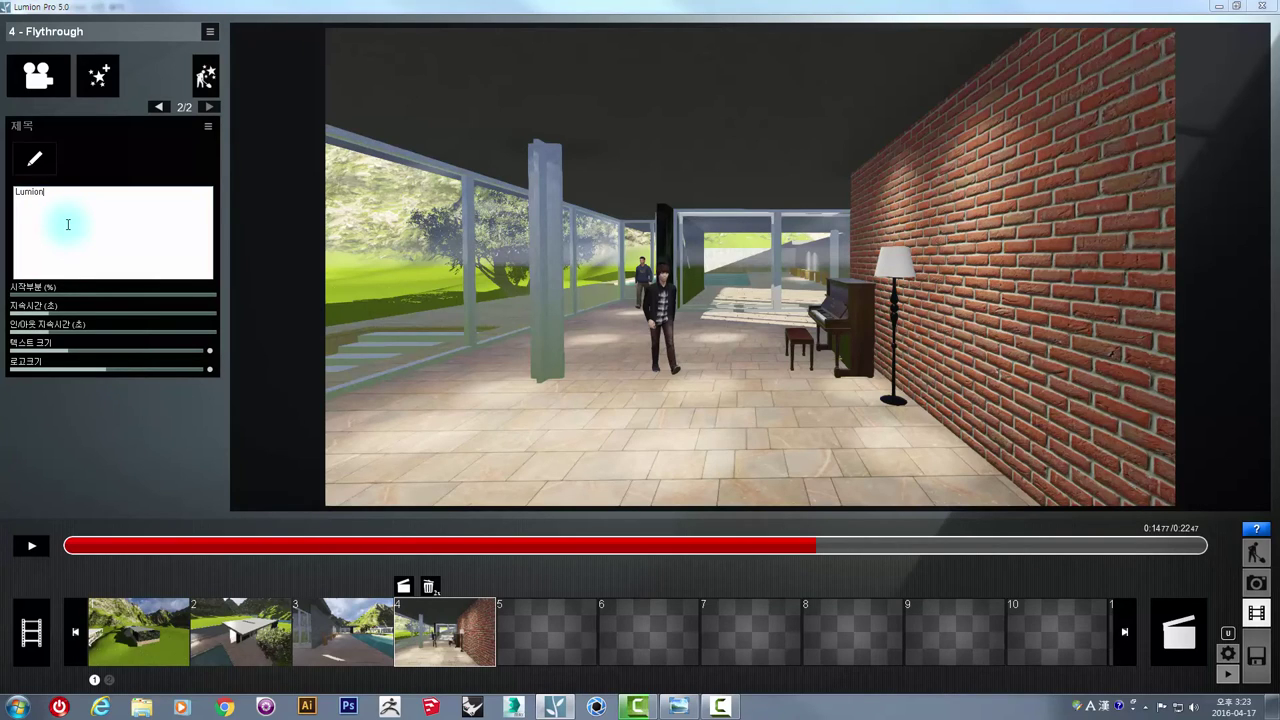
click(18, 292)
drag(22, 296, 29, 297)
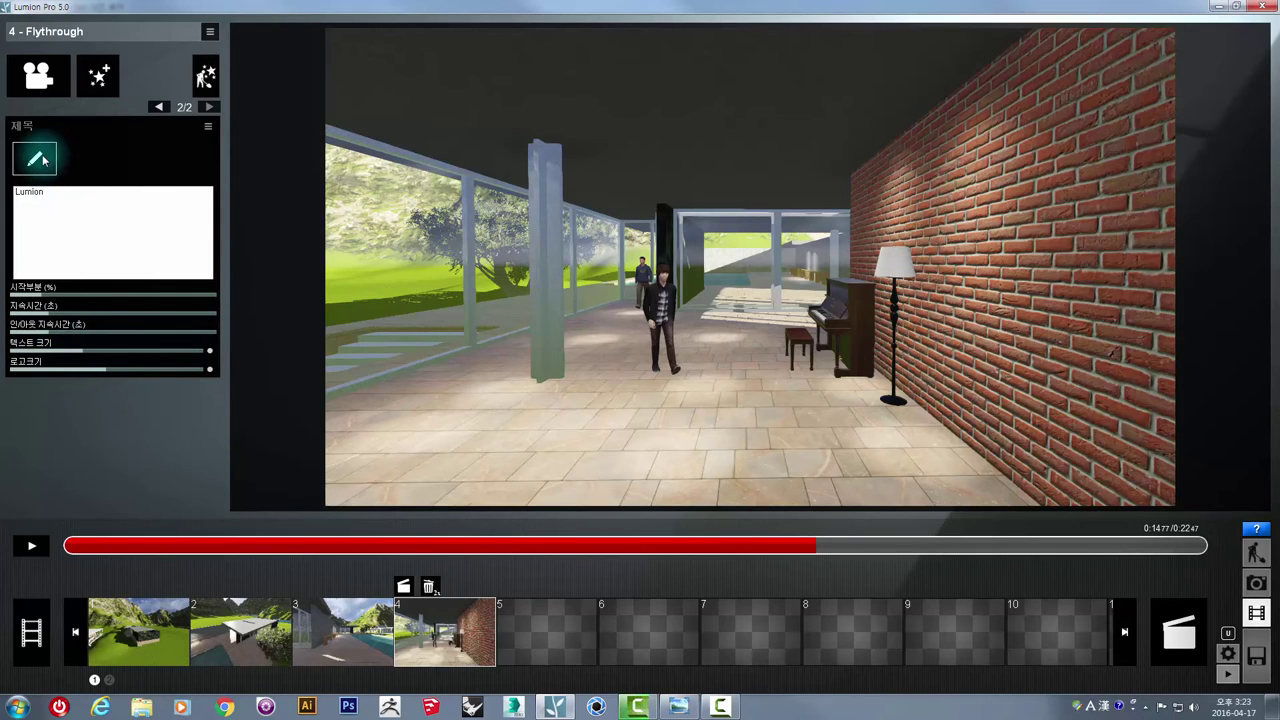
mouse_move(551, 560)
mouse_down()
mouse_move(95, 548)
mouse_move(229, 545)
mouse_up()
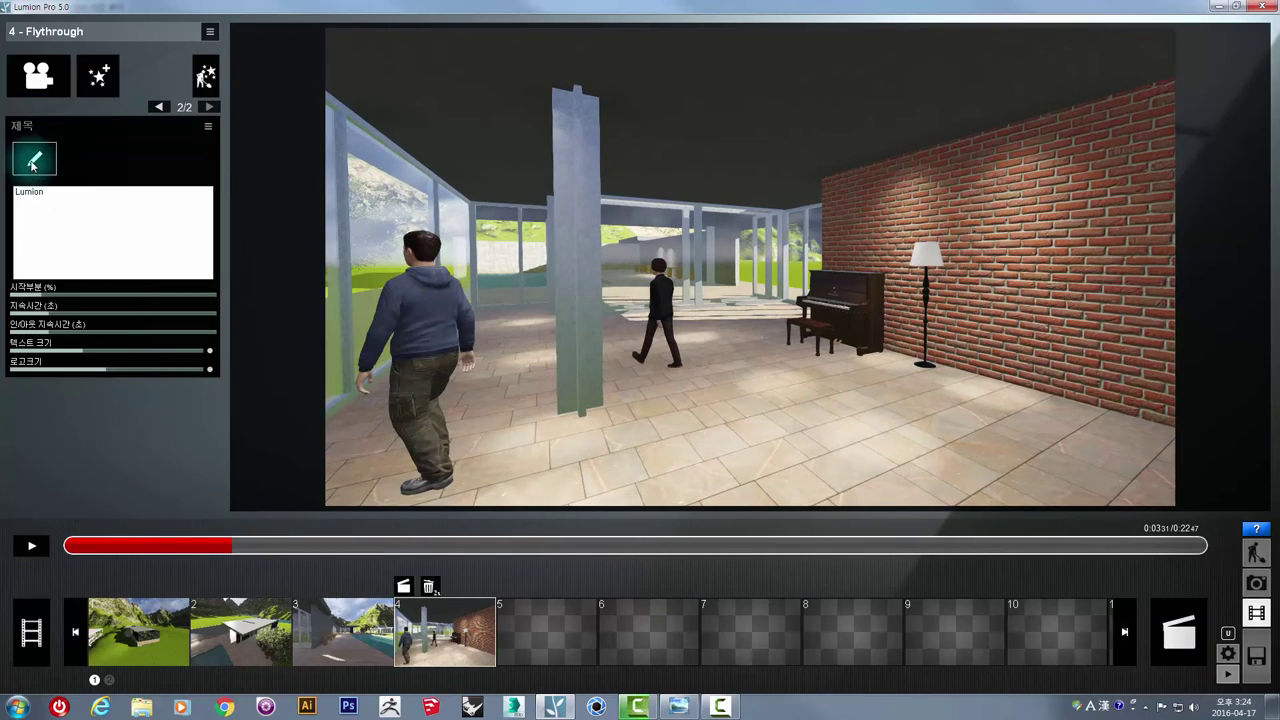
Apply a title style and enlarge the Lumion text size to 2.7, checking at about 3.8 seconds.
click(36, 156)
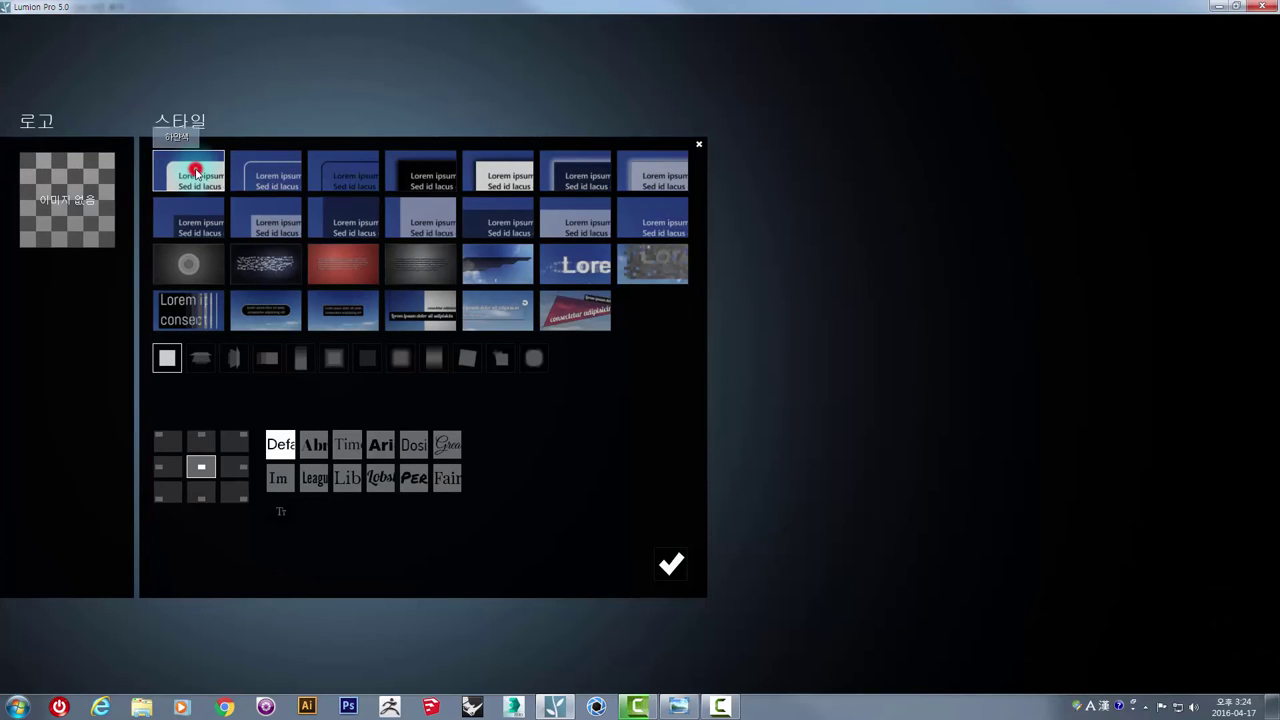
click(672, 566)
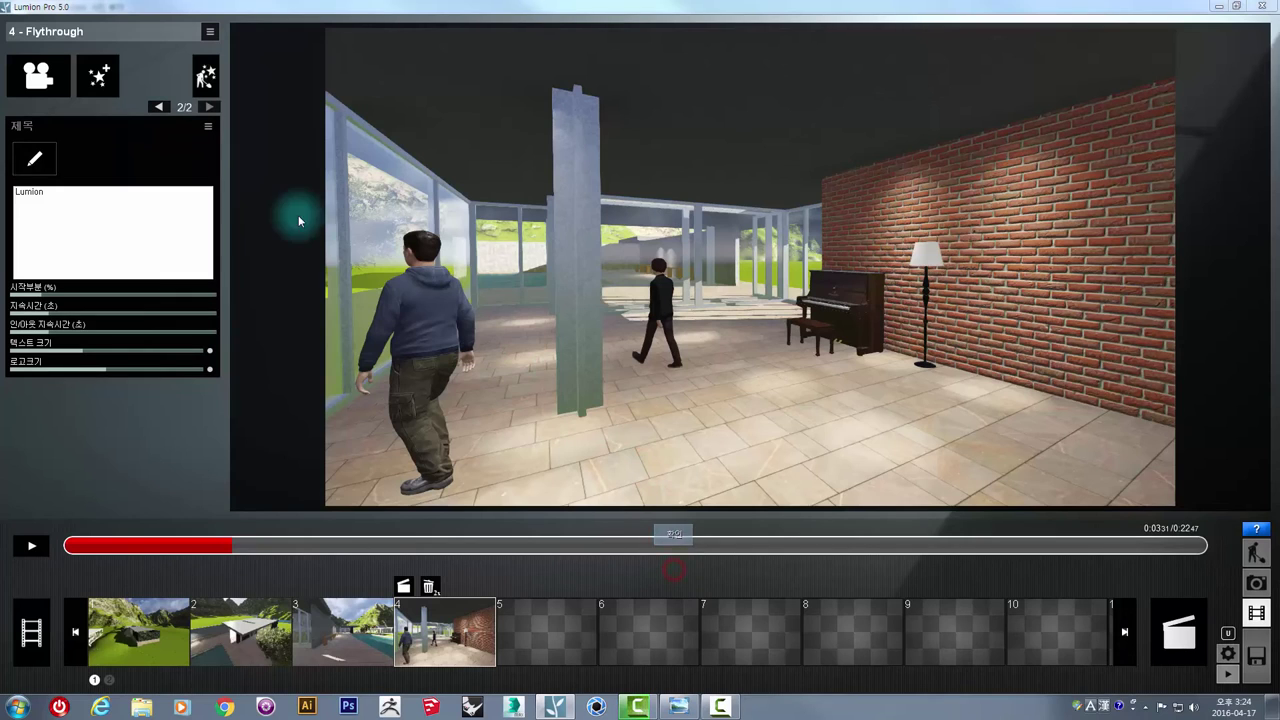
click(93, 207)
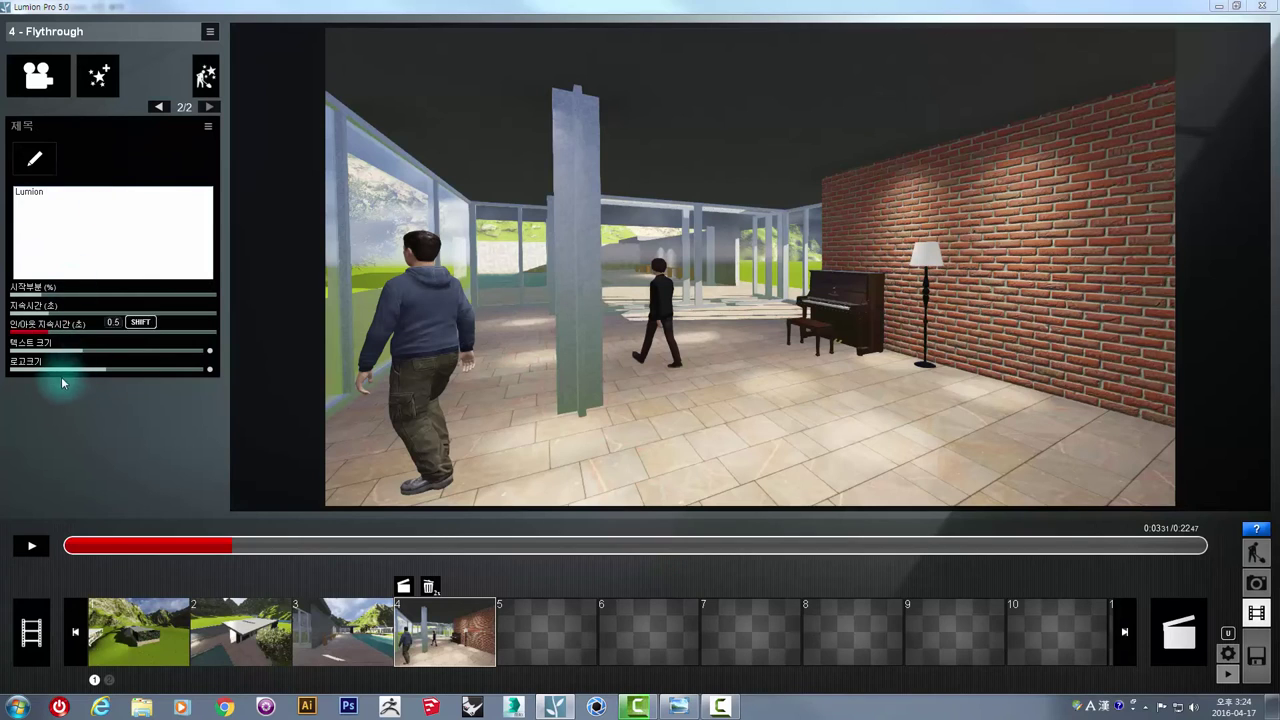
drag(146, 548, 2, 548)
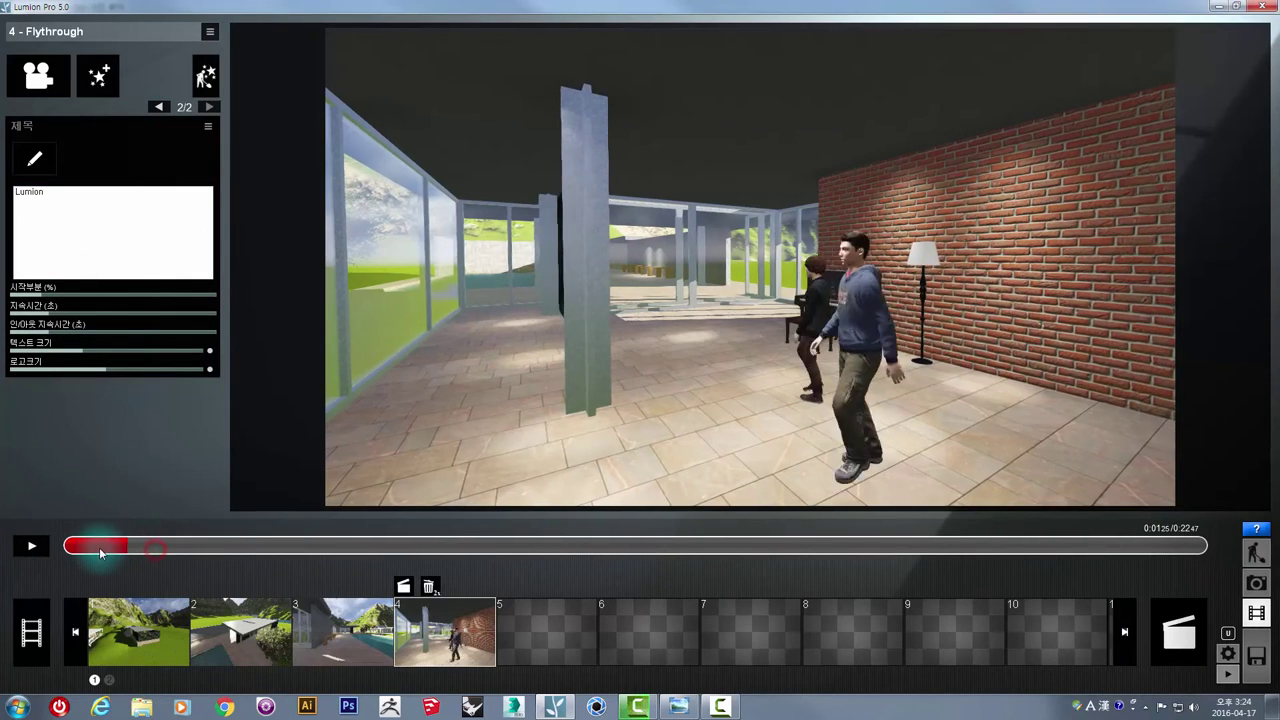
drag(100, 545, 258, 545)
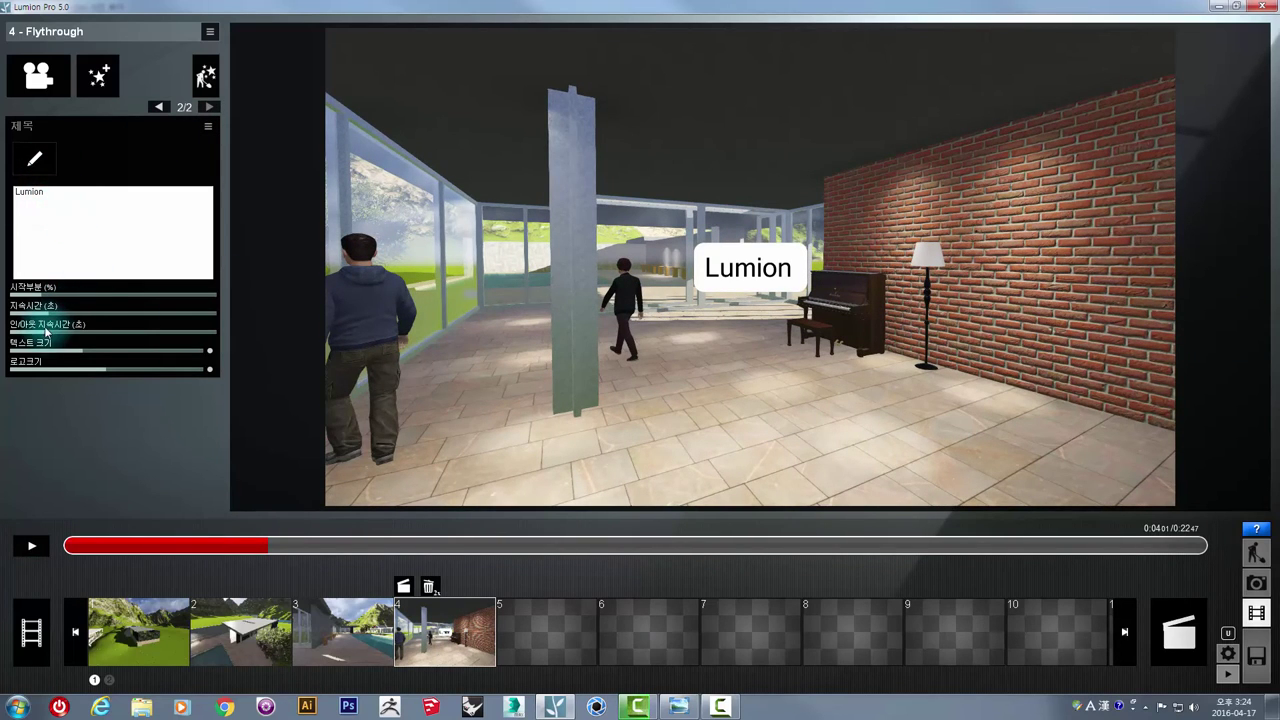
mouse_move(66, 350)
drag(67, 356, 101, 360)
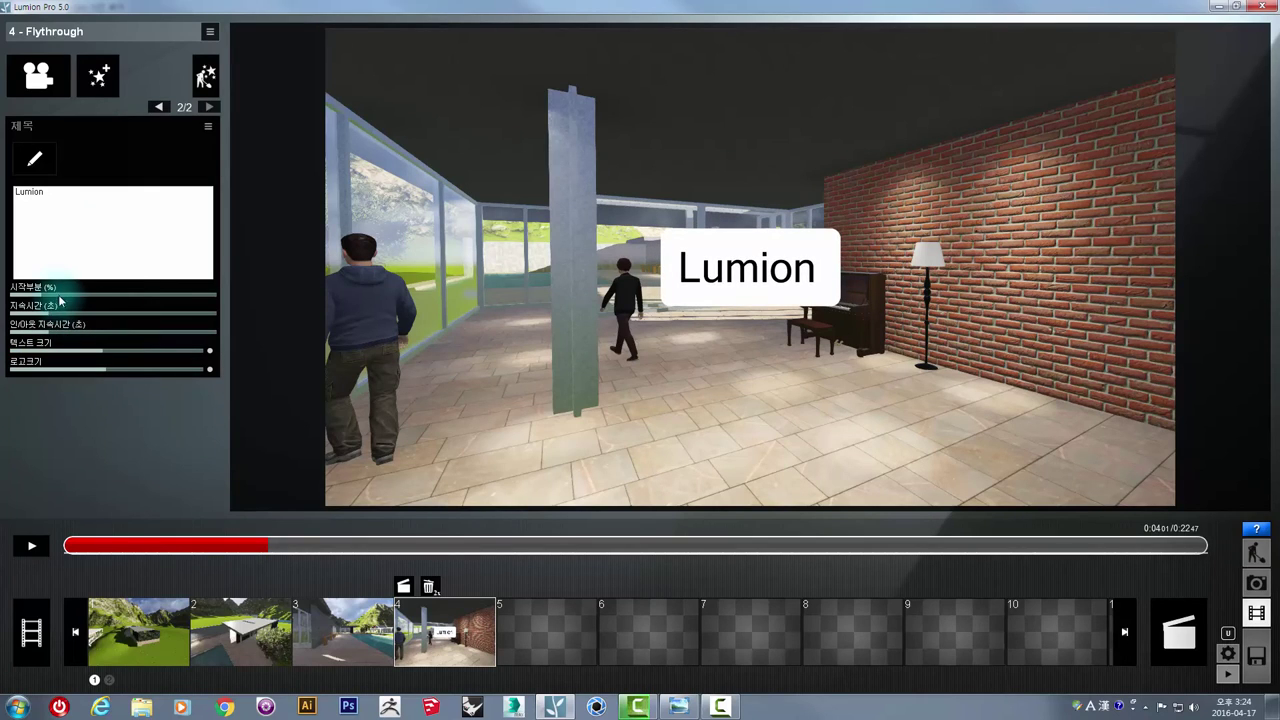
Start the title earlier and tune its on-screen duration to about 4.9, scrubbing to check.
mouse_move(40, 297)
mouse_down()
mouse_move(28, 299)
mouse_move(65, 301)
mouse_up()
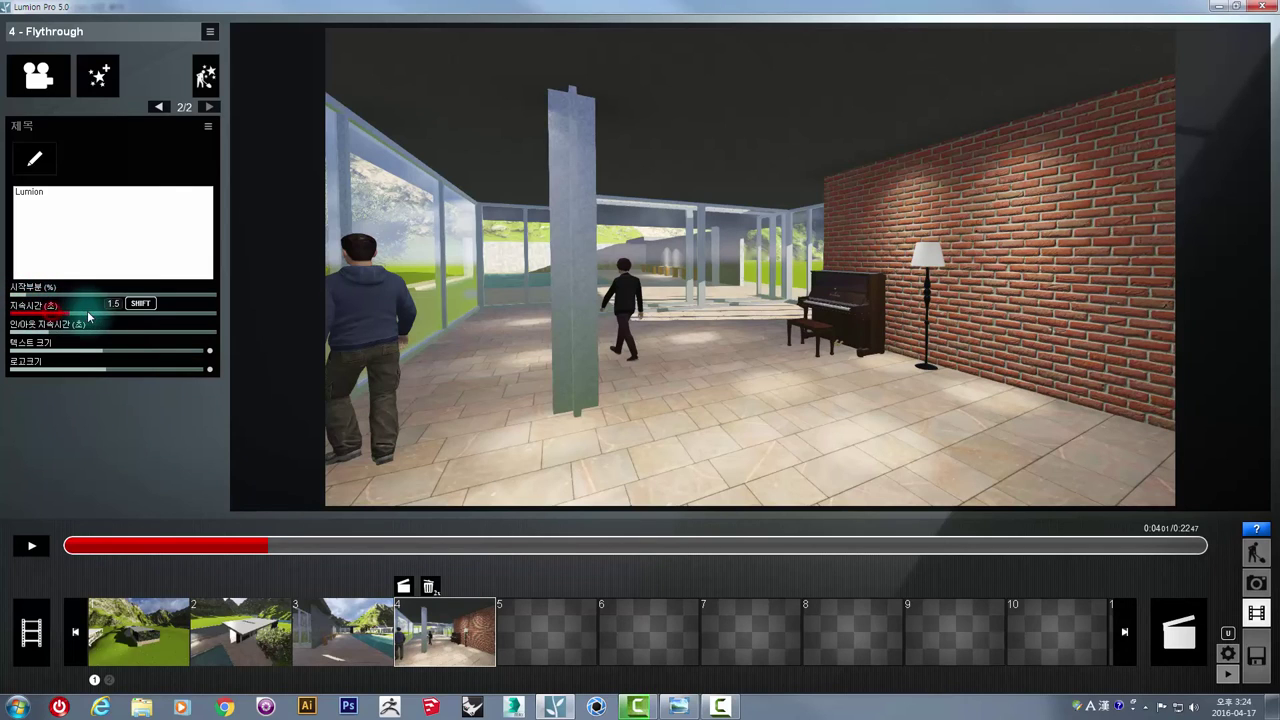
drag(88, 316, 155, 314)
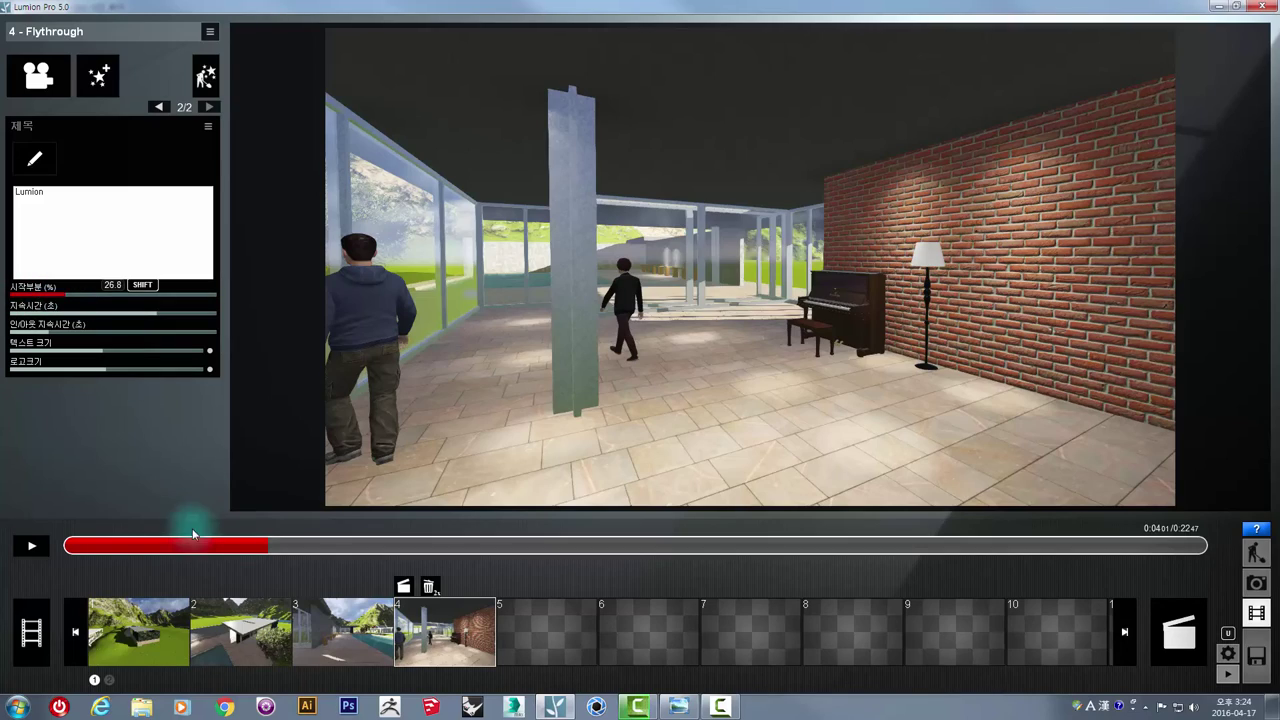
mouse_move(201, 546)
mouse_down()
mouse_move(140, 550)
mouse_move(1199, 555)
mouse_move(583, 545)
mouse_up()
drag(68, 312, 36, 318)
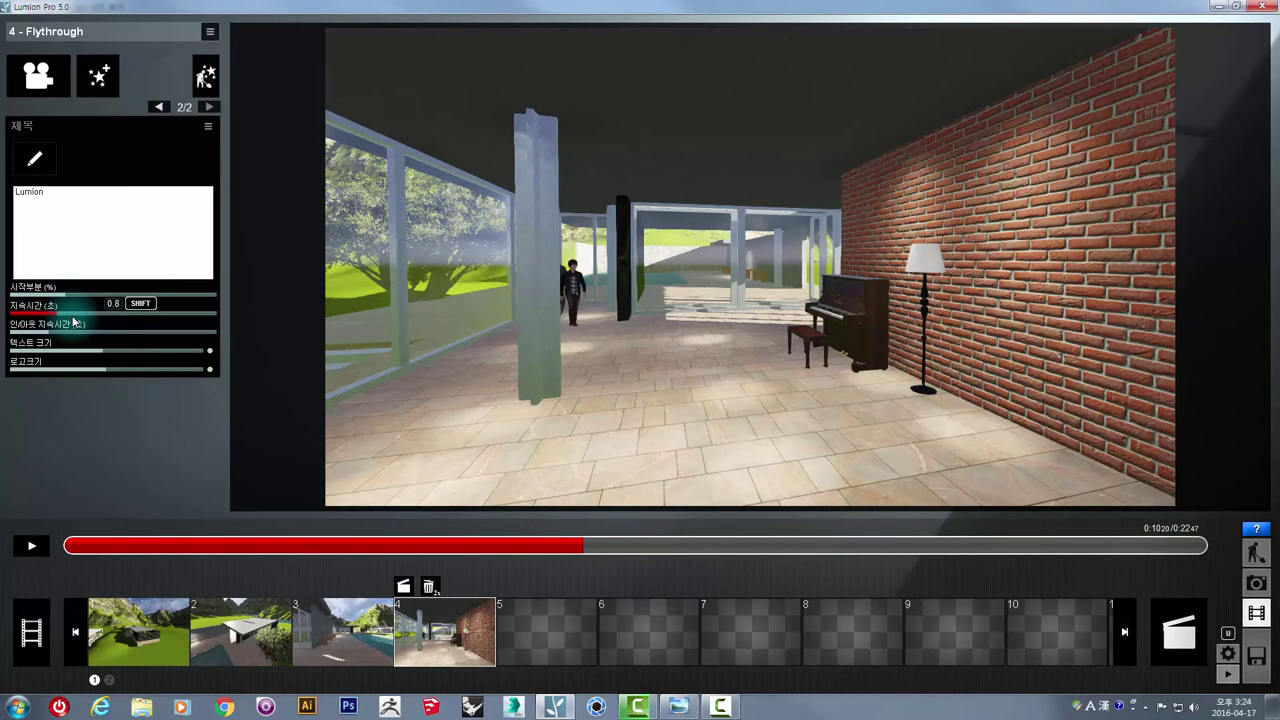
drag(96, 321, 105, 322)
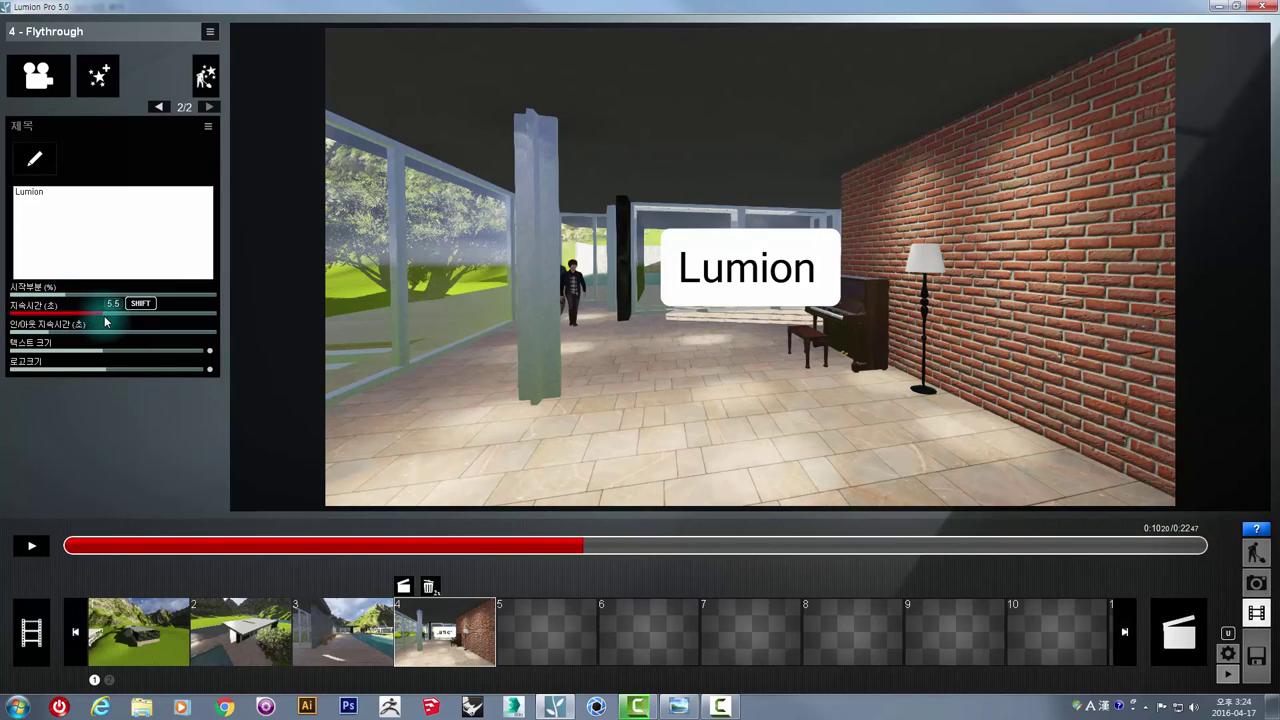
mouse_move(551, 543)
mouse_down()
mouse_move(199, 547)
mouse_move(1043, 543)
mouse_move(328, 545)
mouse_up()
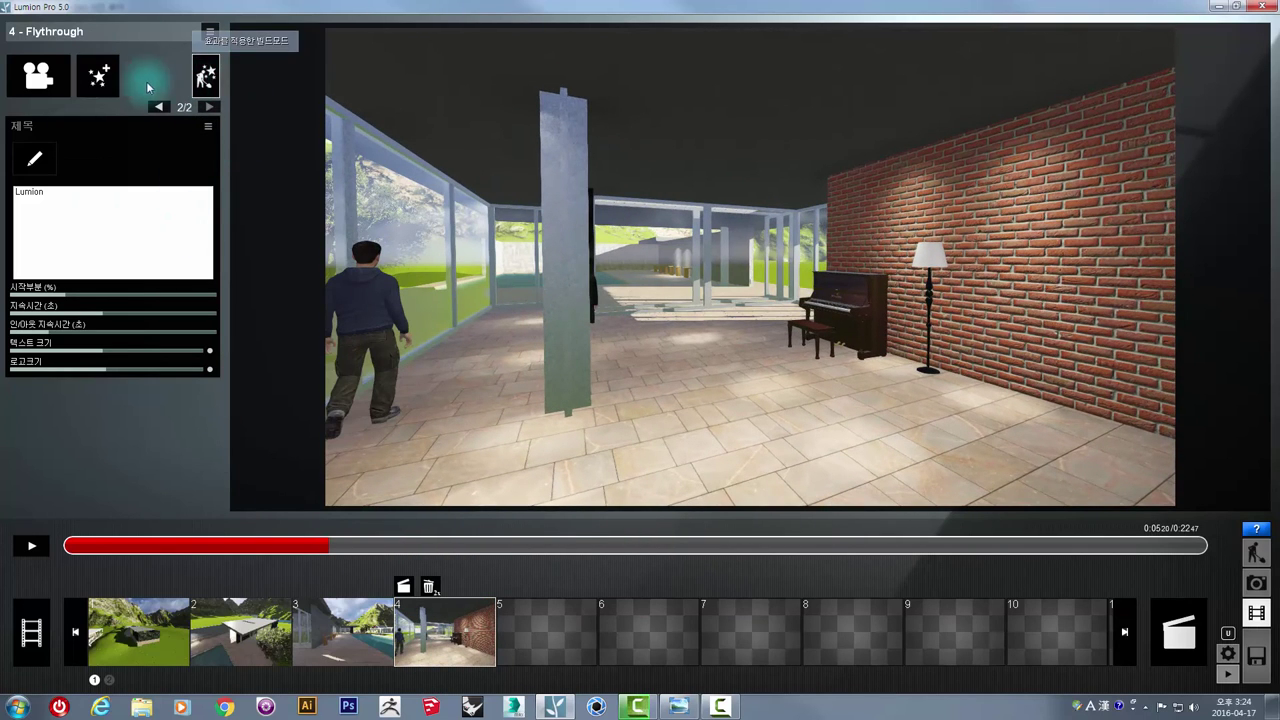
Browse the effect categories down to the World tab with sun, sky, ocean, earth and moon effects.
click(99, 77)
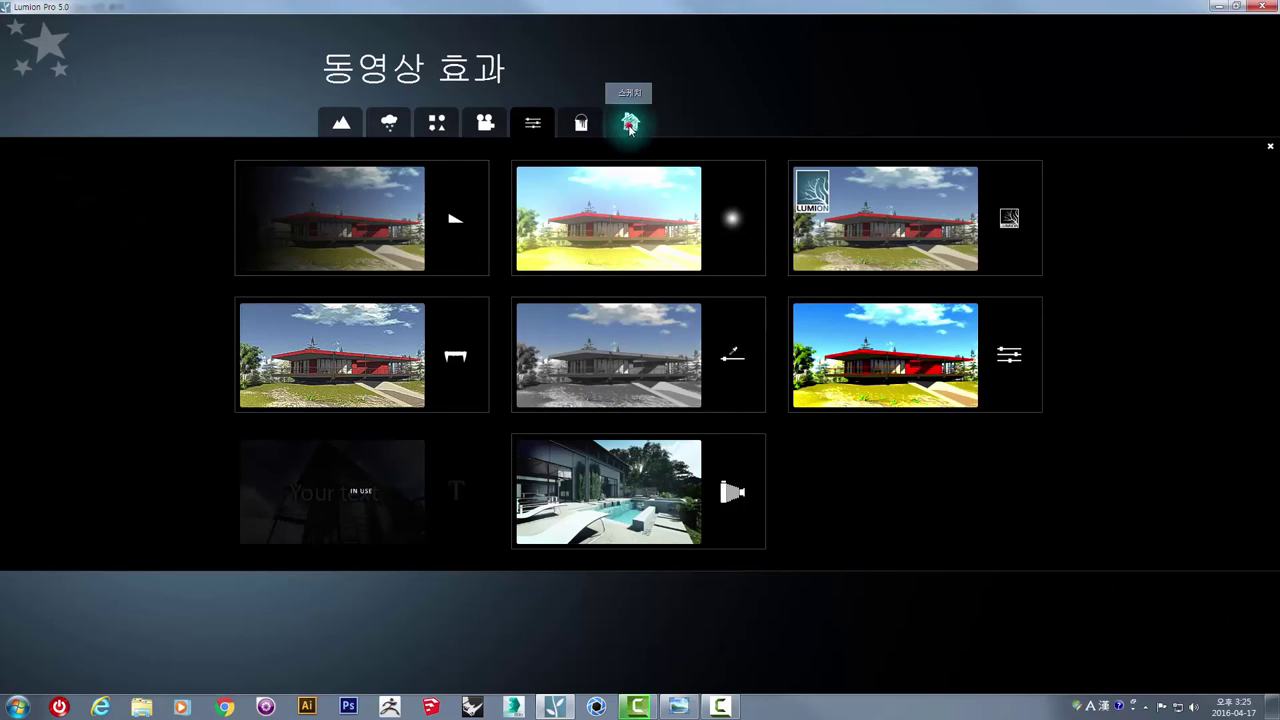
click(581, 123)
click(533, 122)
click(485, 122)
click(436, 122)
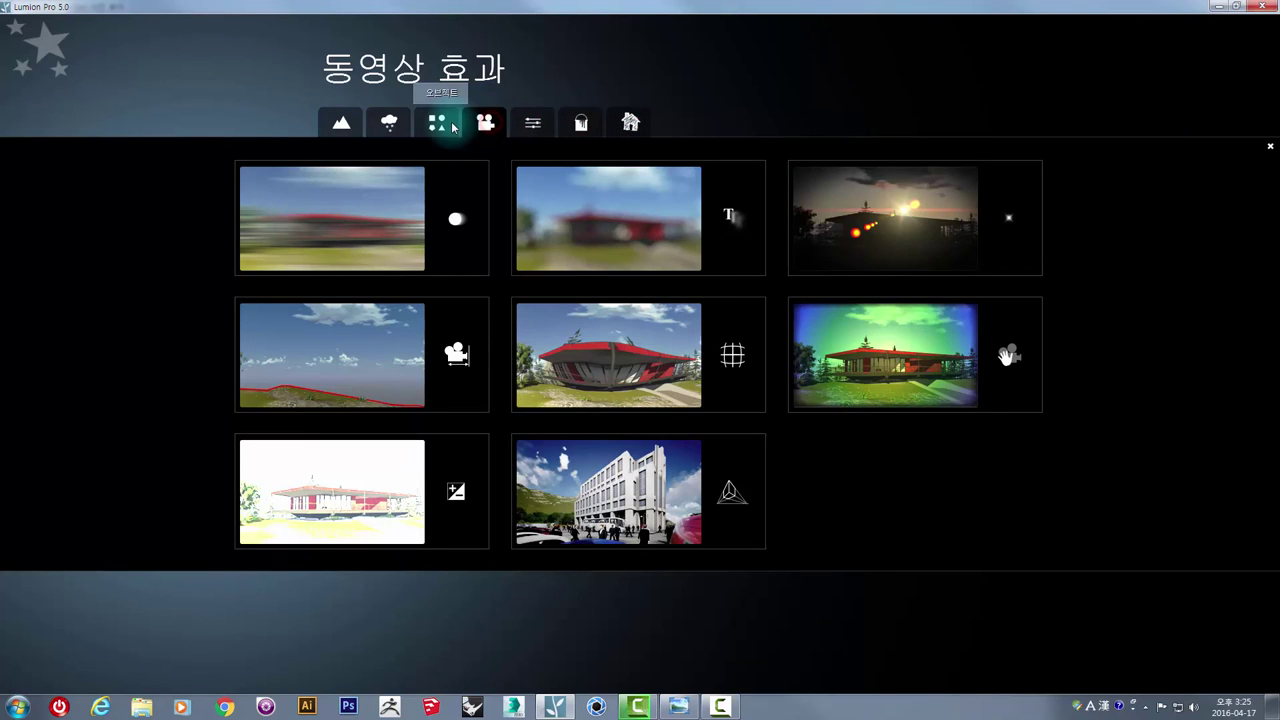
click(389, 122)
click(341, 123)
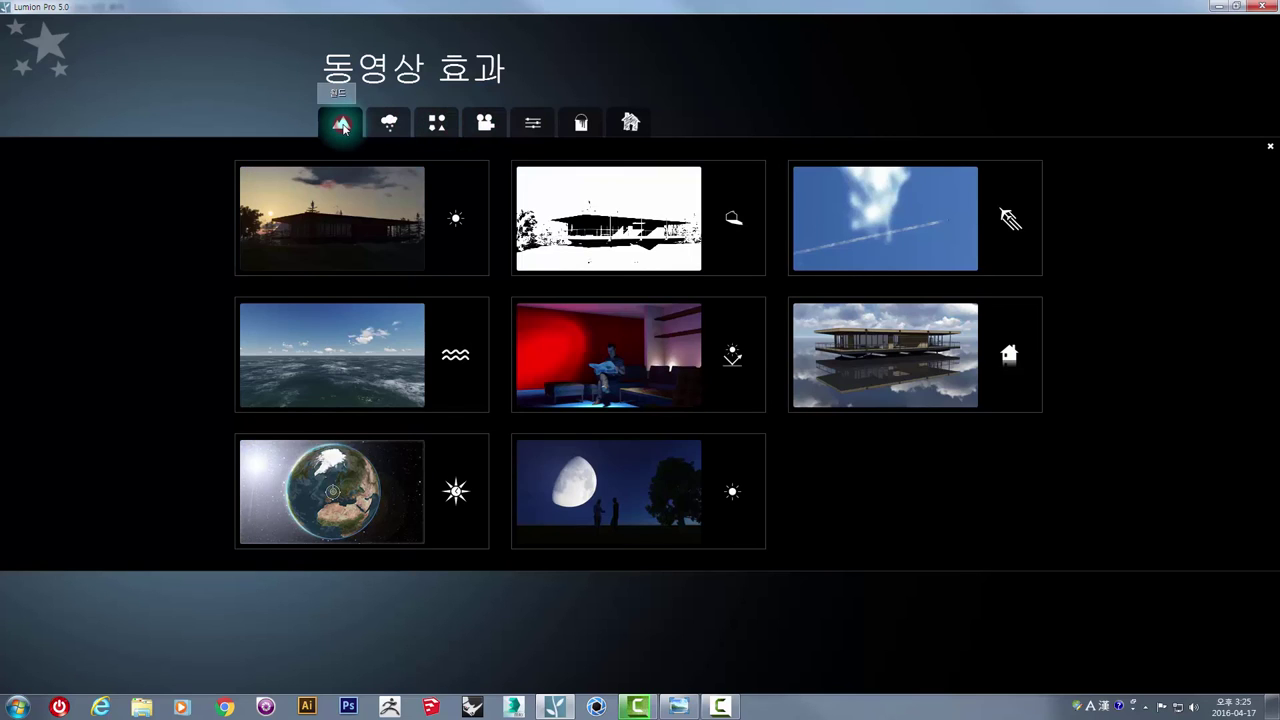